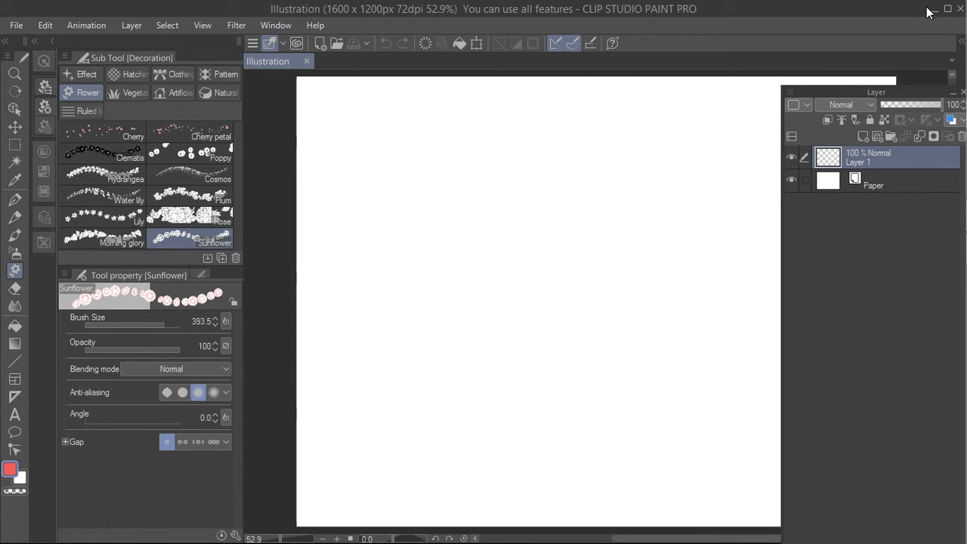
Step: Minimize the blank illustration window and then the CLIP STUDIO launcher to reach the desktop
{"action": "left_click", "coordinate": [934, 10]}
{"action": "left_click", "coordinate": [935, 9]}
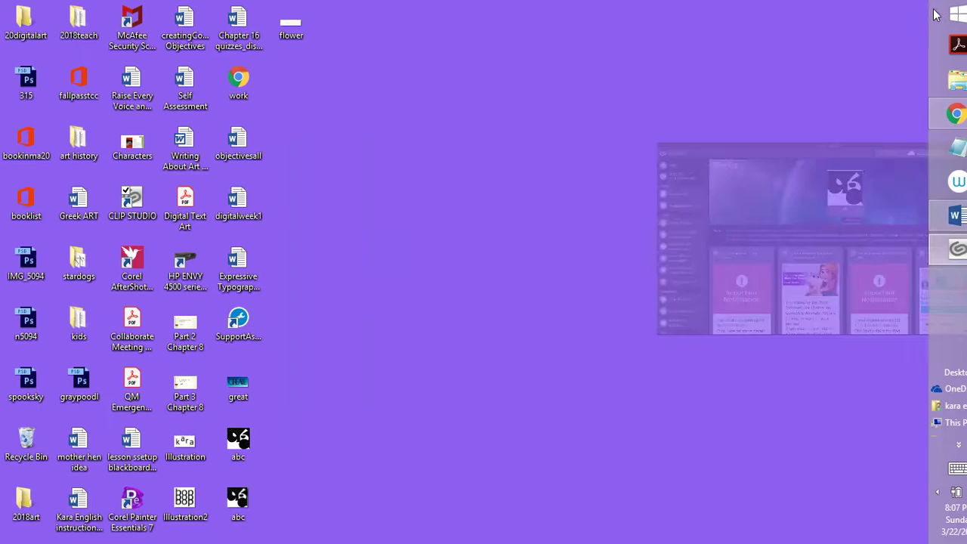
Step: Bring up the Expressive Typography Assignment in Word and scroll back to the Exercise 1 examples
{"action": "left_click", "coordinate": [941, 215]}
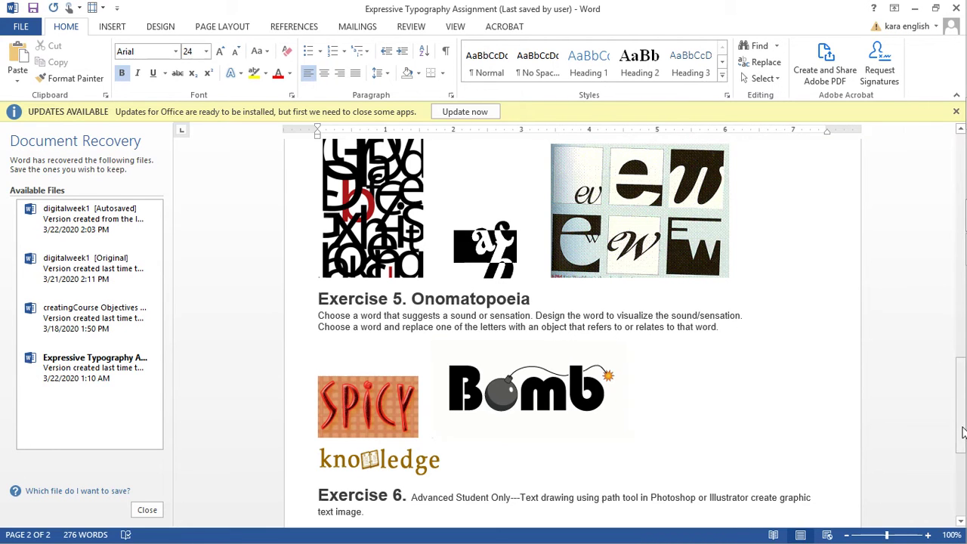
{"action": "left_click_drag", "start_coordinate": [958, 436], "coordinate": [963, 217]}
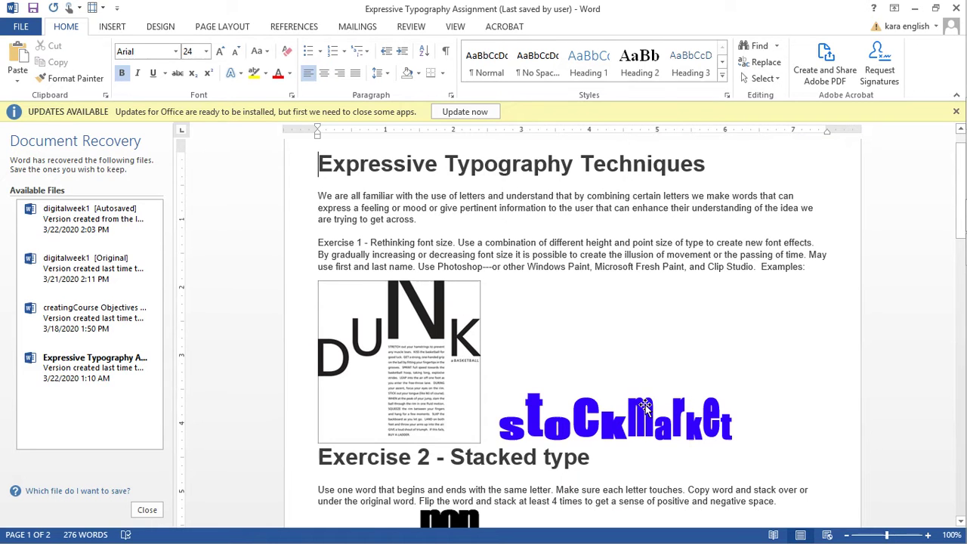
Step: Minimize Word and launch PAINT from the CLIP STUDIO hub to return to the 1600 x 1200 canvas
{"action": "left_click", "coordinate": [915, 8]}
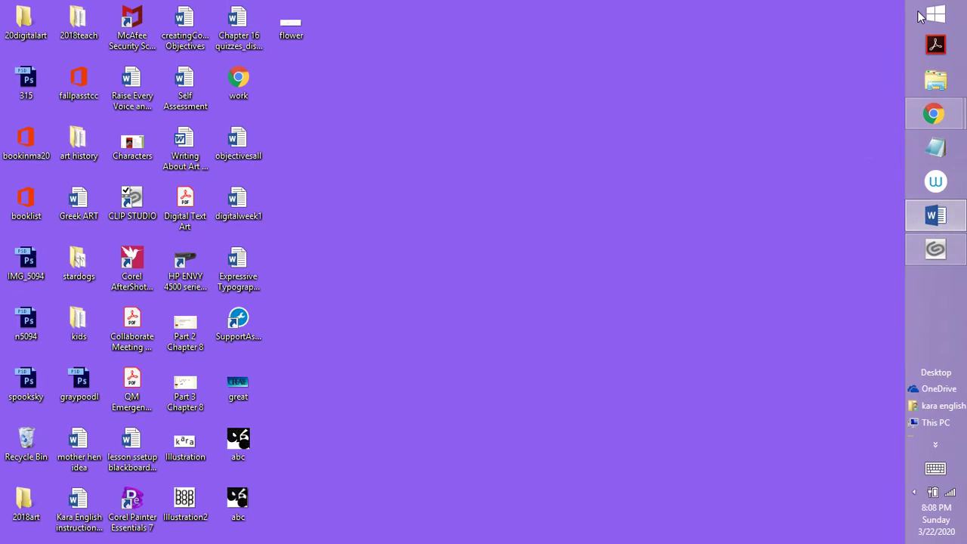
{"action": "left_click", "coordinate": [936, 249]}
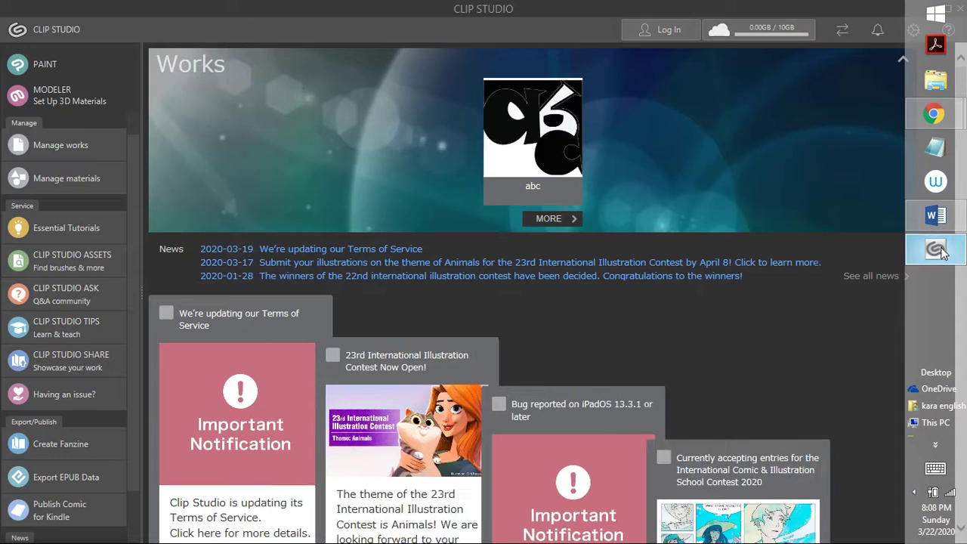
{"action": "left_click", "coordinate": [95, 64]}
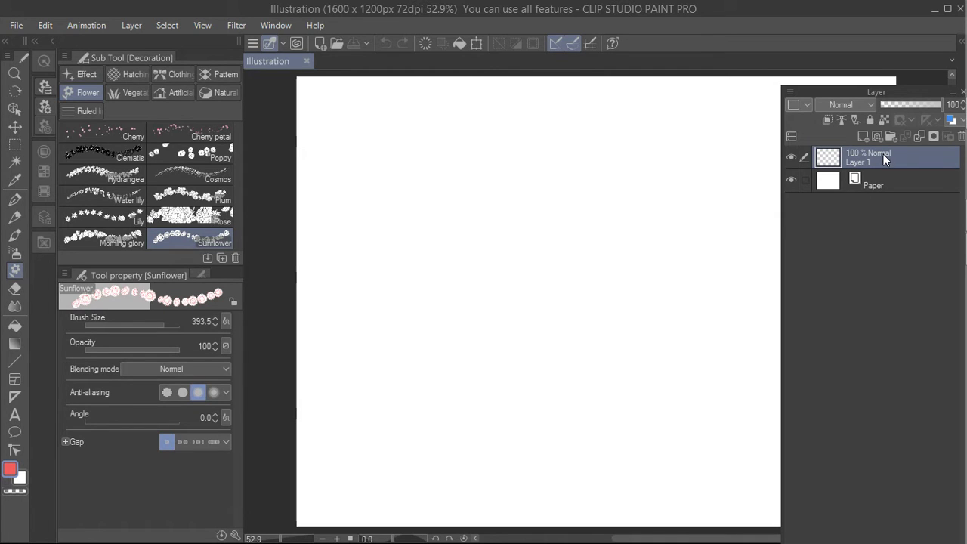
{"action": "left_click", "coordinate": [282, 23]}
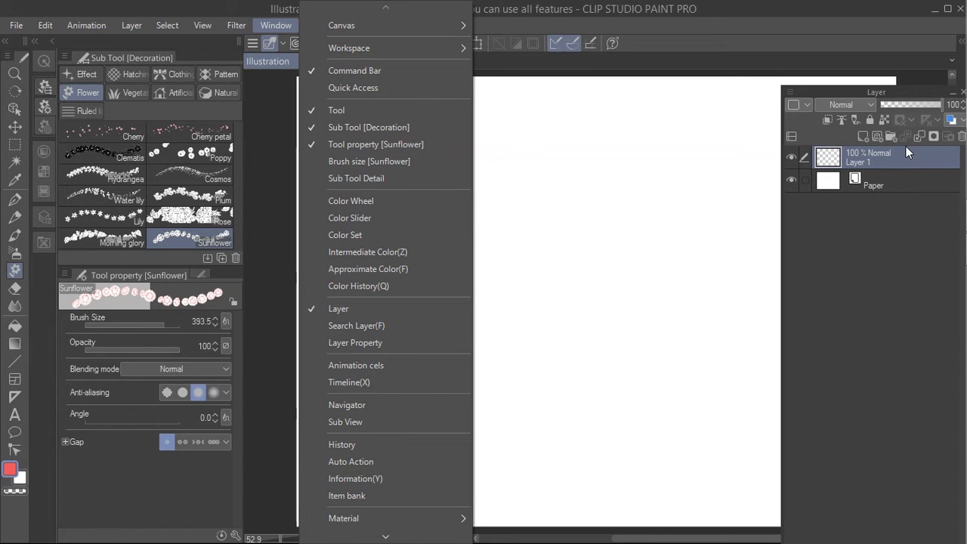
{"action": "left_click", "coordinate": [760, 16]}
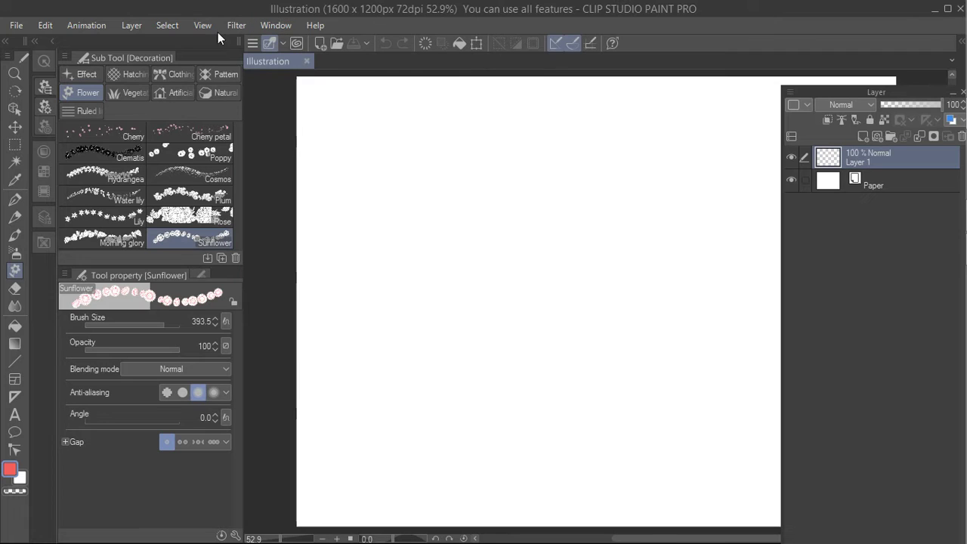
{"action": "left_click", "coordinate": [141, 24]}
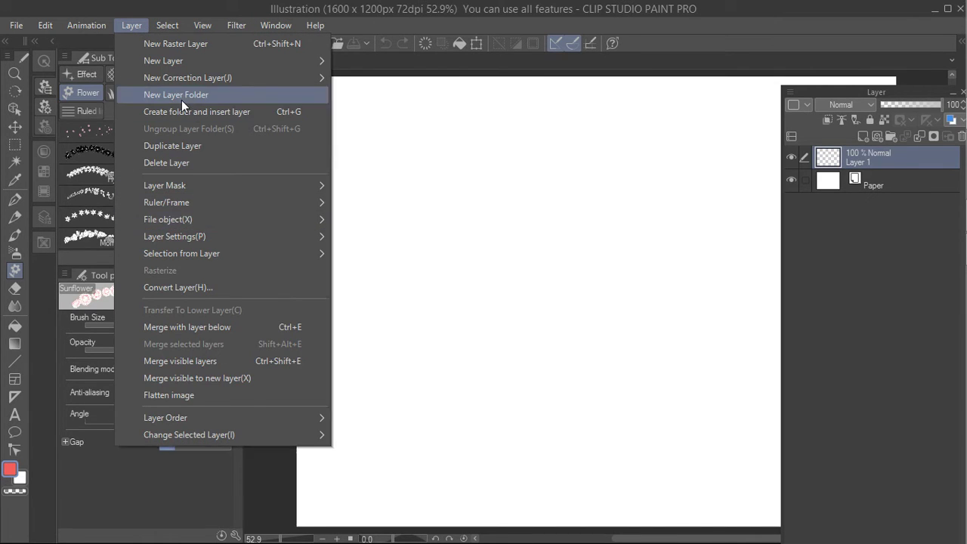
{"action": "mouse_move", "coordinate": [188, 61]}
{"action": "left_click", "coordinate": [659, 17]}
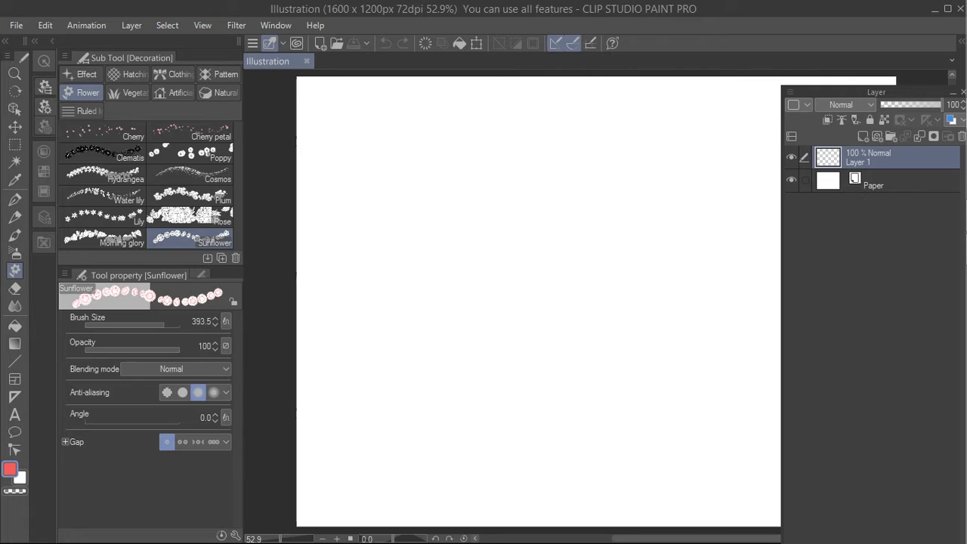
Step: Select the Text tool with the Snap ITC font and a size of 538.7
{"action": "left_click", "coordinate": [15, 414]}
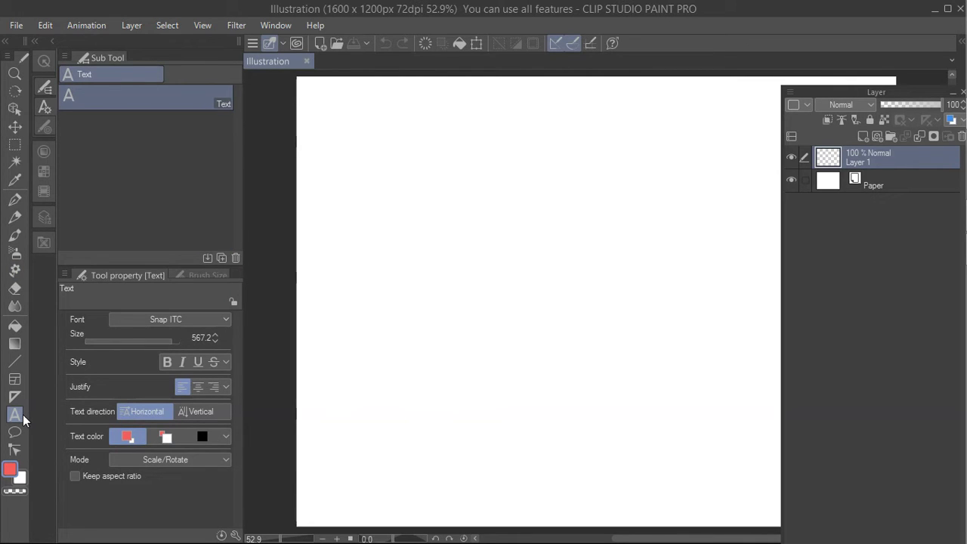
{"action": "left_click", "coordinate": [44, 107]}
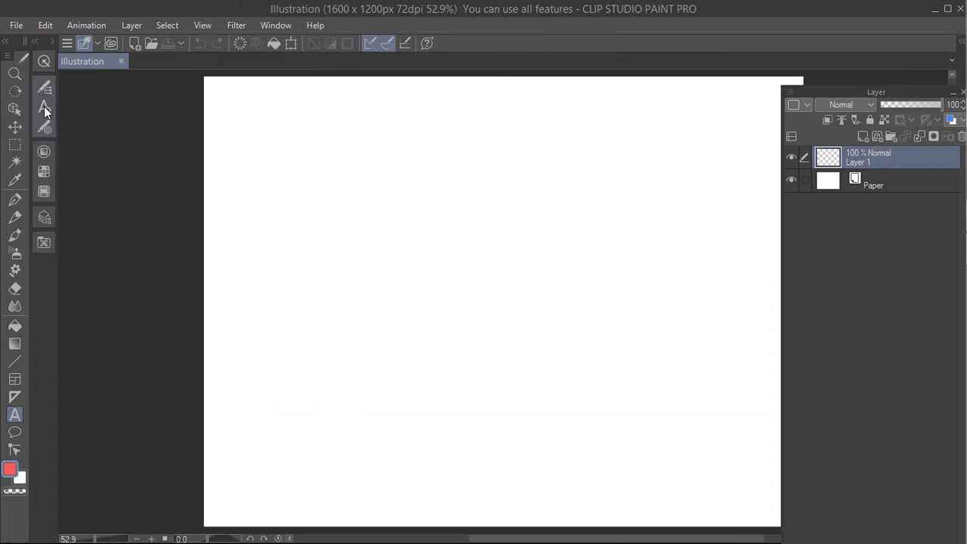
{"action": "left_click", "coordinate": [44, 107]}
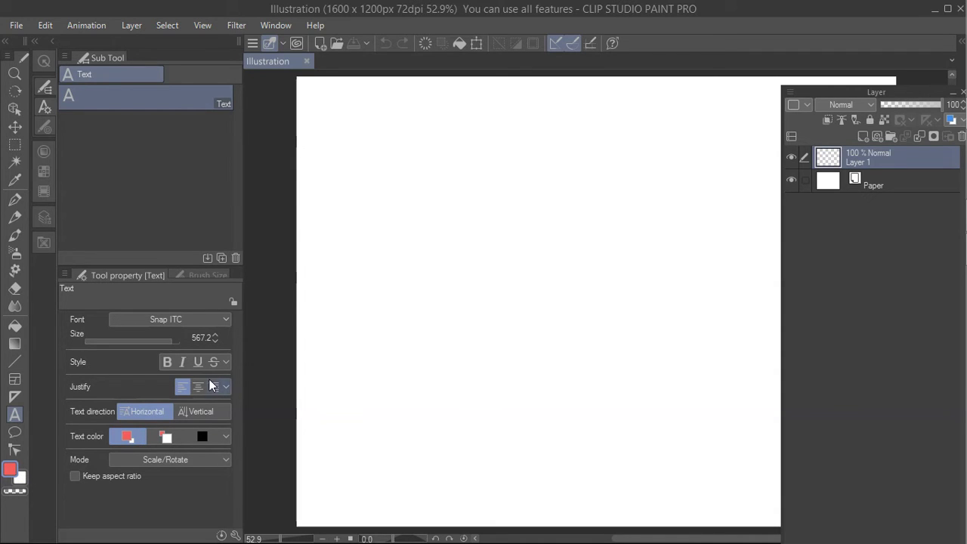
{"action": "left_click", "coordinate": [178, 317]}
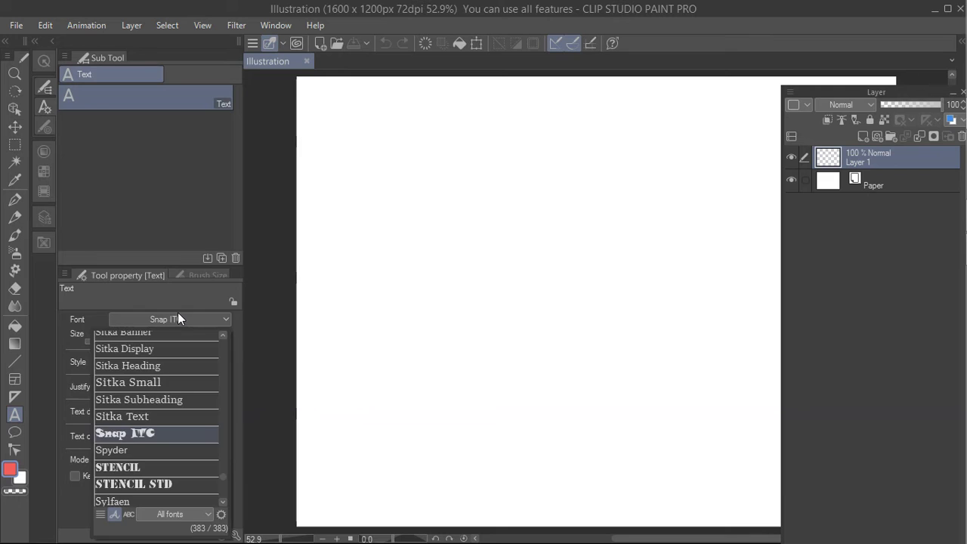
{"action": "left_click", "coordinate": [201, 295]}
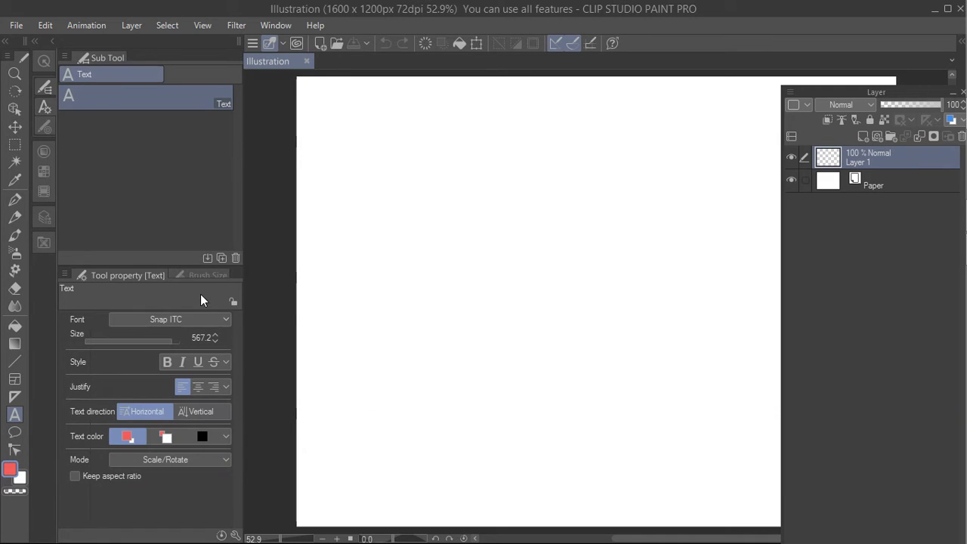
{"action": "left_click", "coordinate": [145, 341]}
{"action": "left_click_drag", "start_coordinate": [145, 344], "coordinate": [172, 347]}
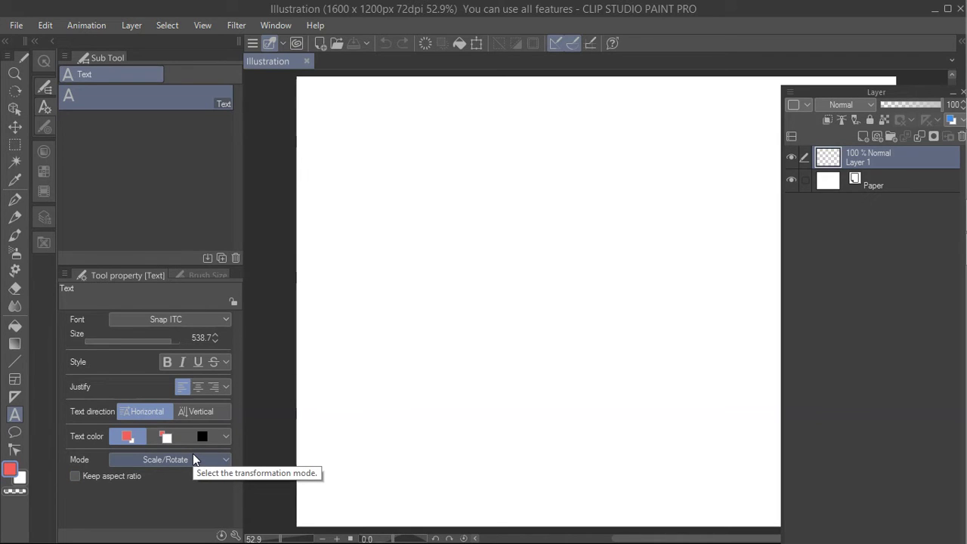
Step: Type a large letter S on the canvas and try a blue colour in its Color settings
{"action": "left_click", "coordinate": [410, 210]}
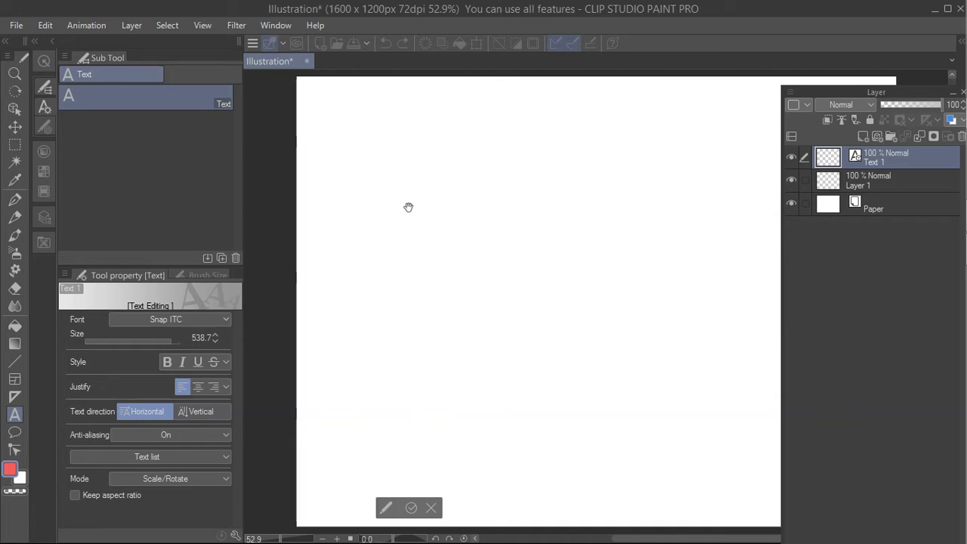
{"action": "type", "text": "S"}
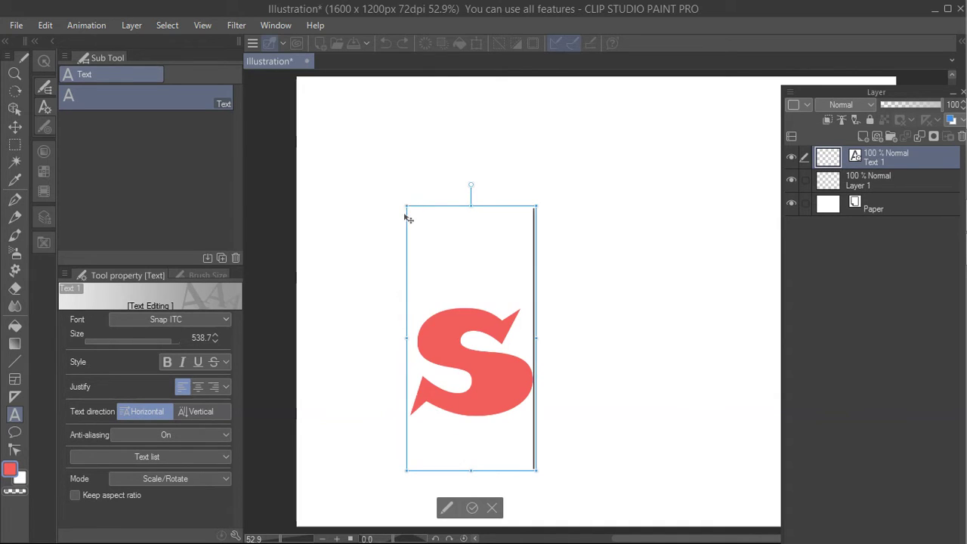
{"action": "left_click", "coordinate": [16, 469]}
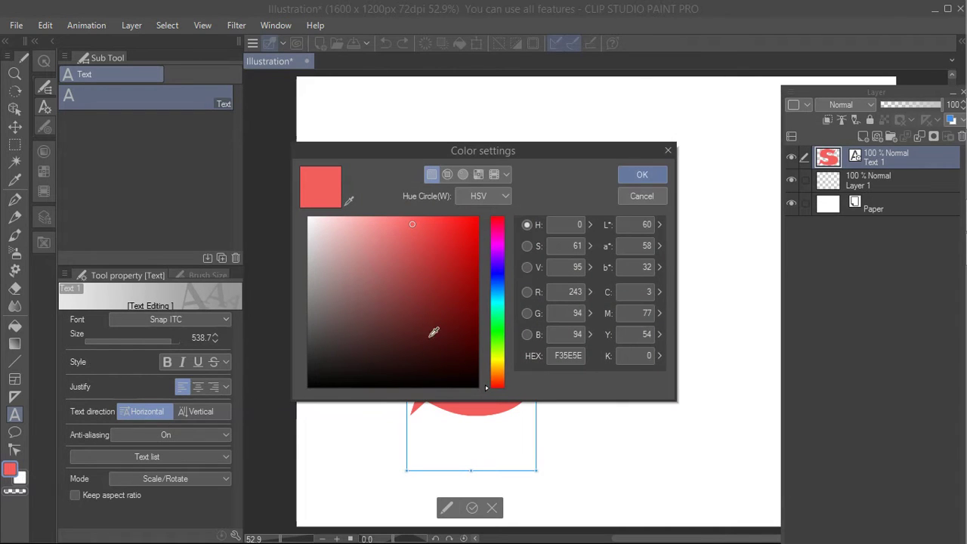
{"action": "left_click", "coordinate": [495, 289]}
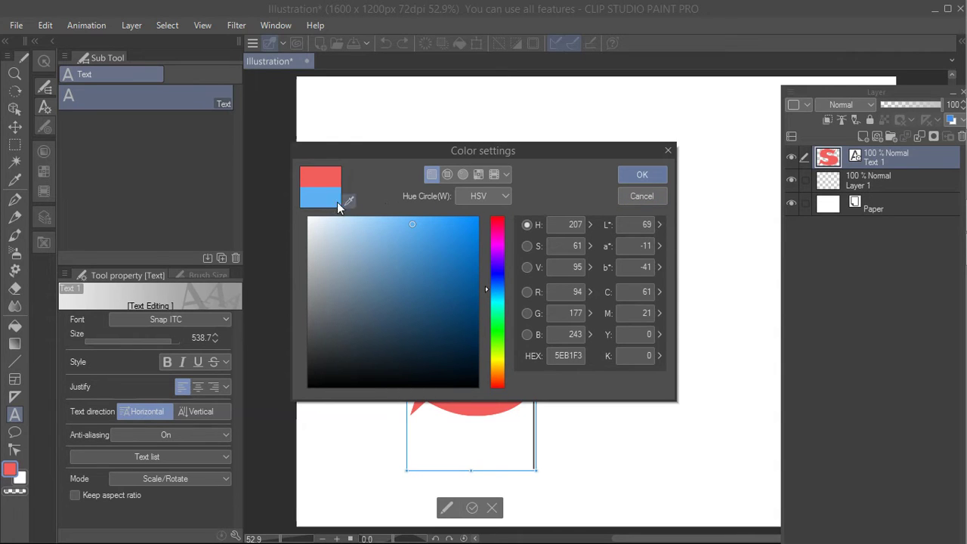
{"action": "left_click", "coordinate": [641, 175]}
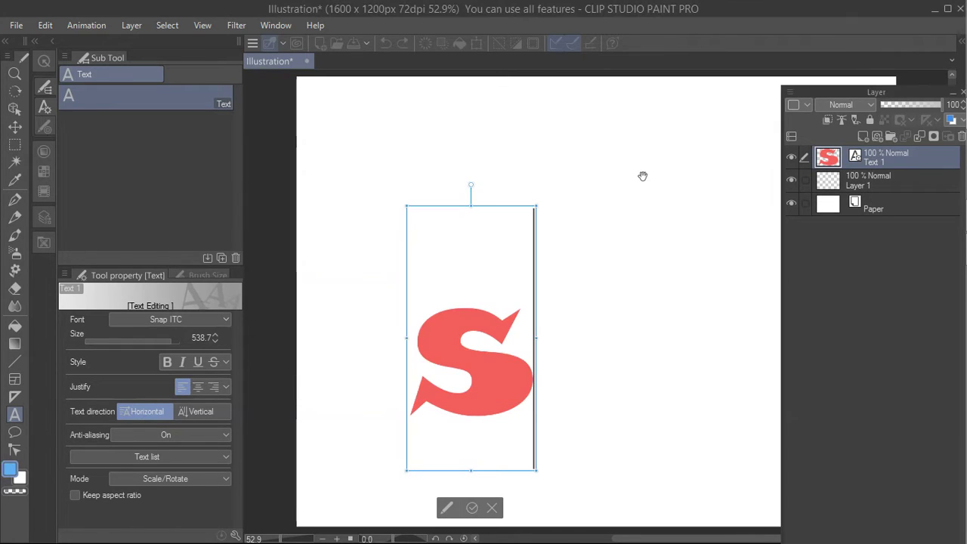
{"action": "left_click_drag", "start_coordinate": [529, 367], "coordinate": [350, 364]}
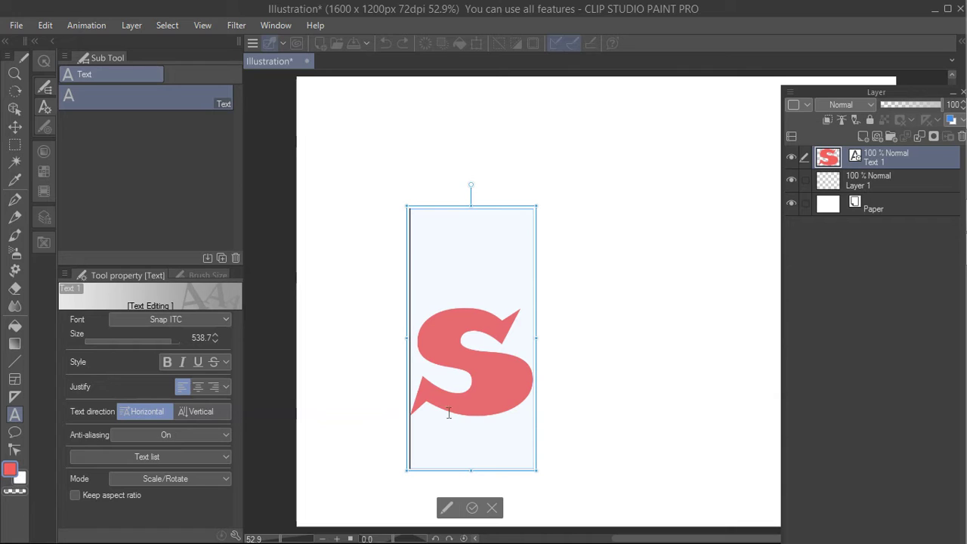
{"action": "left_click", "coordinate": [518, 418]}
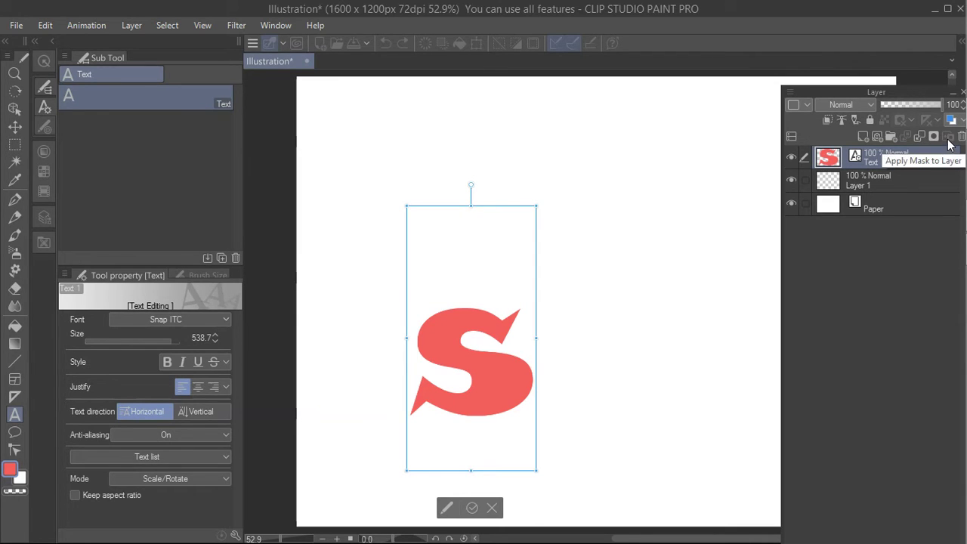
Step: Commit the S and type the letter a in a new text box
{"action": "left_click", "coordinate": [880, 140]}
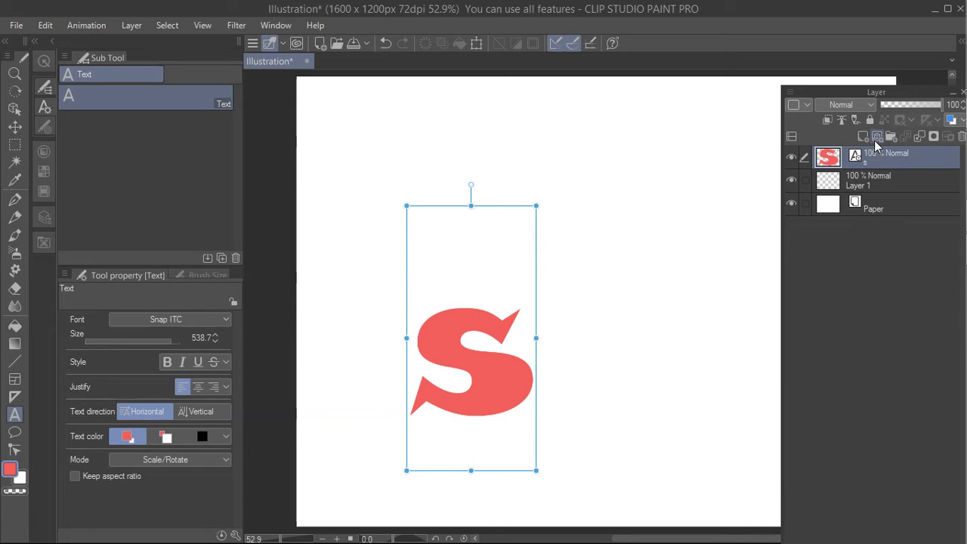
{"action": "left_click", "coordinate": [875, 140]}
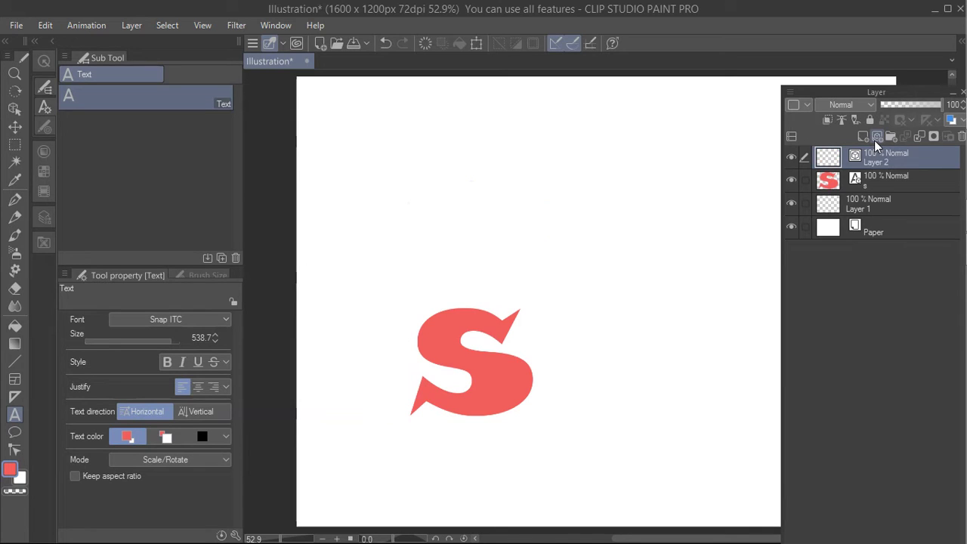
{"action": "left_click", "coordinate": [550, 350]}
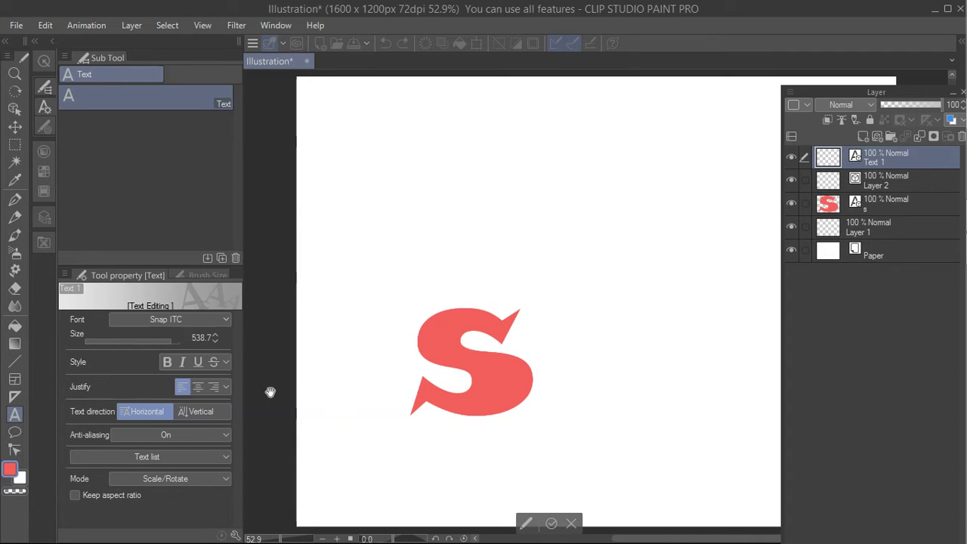
{"action": "type", "text": "a"}
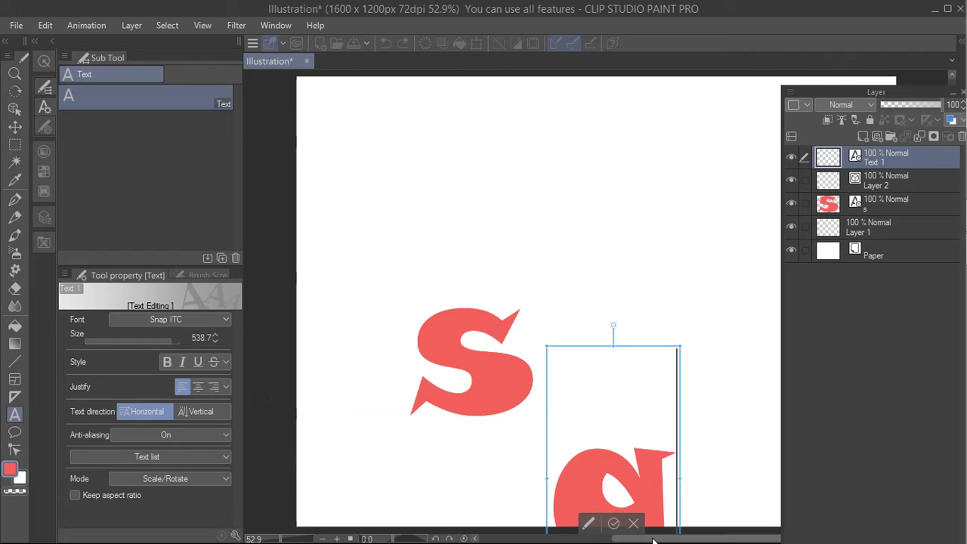
{"action": "scroll", "coordinate": [409, 542], "scroll_direction": "right", "scroll_amount": 3}
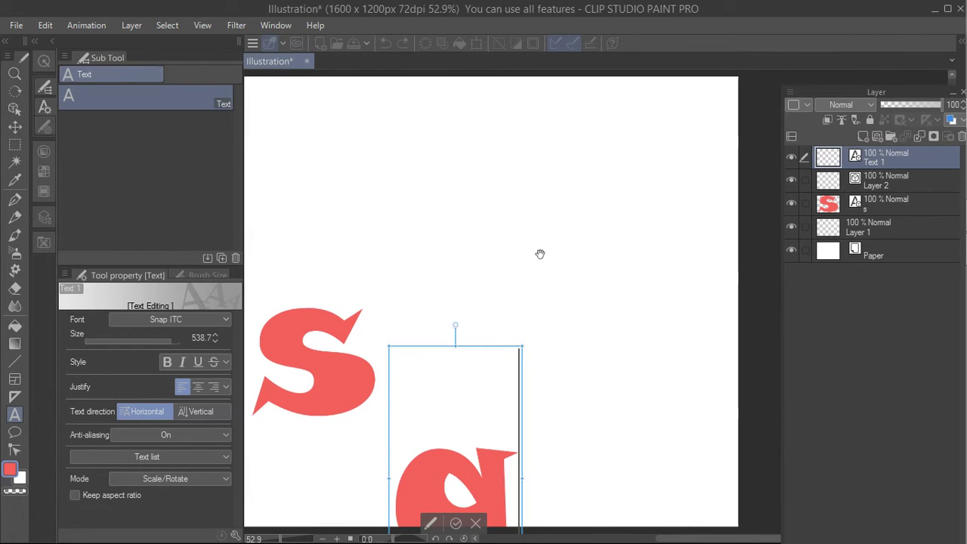
{"action": "left_click", "coordinate": [930, 159]}
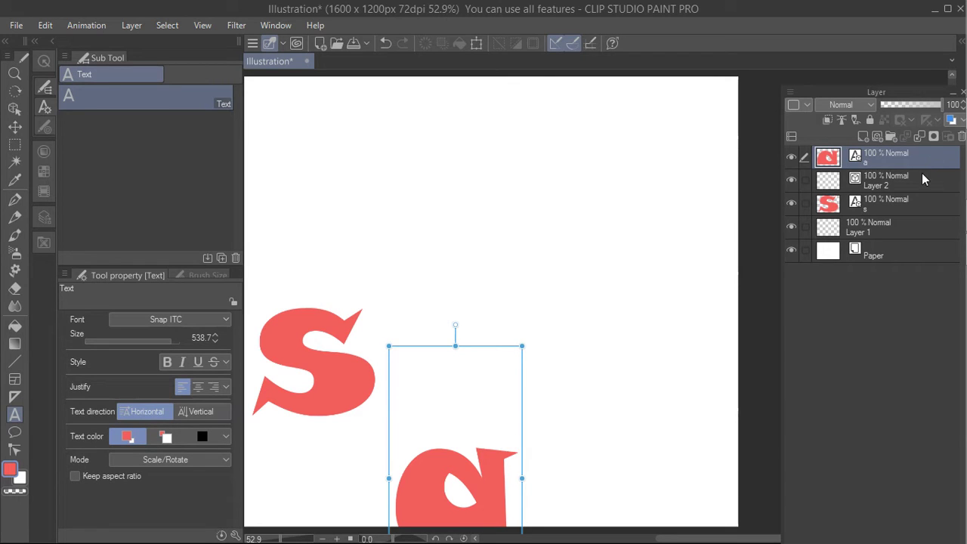
Step: Add the letter f as another separate text layer
{"action": "left_click", "coordinate": [922, 174]}
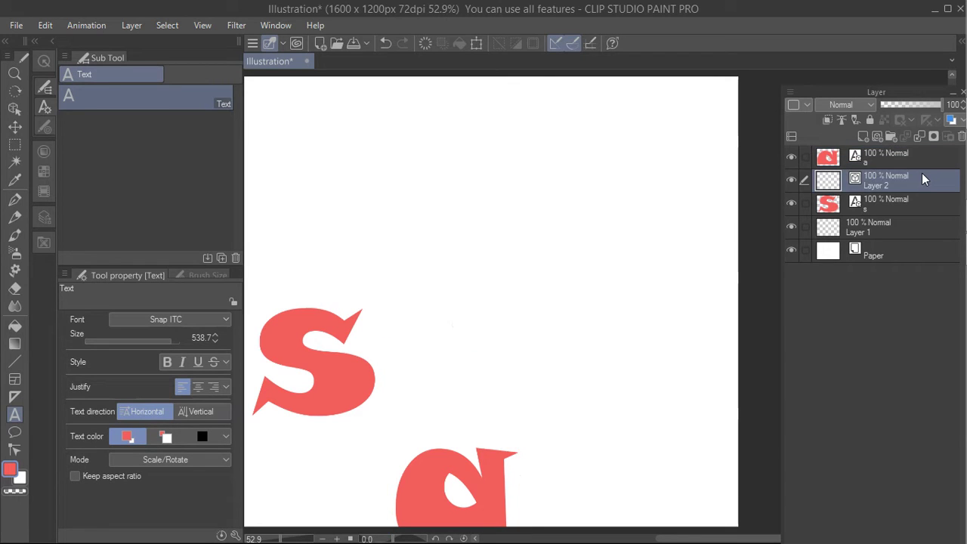
{"action": "left_click", "coordinate": [577, 308]}
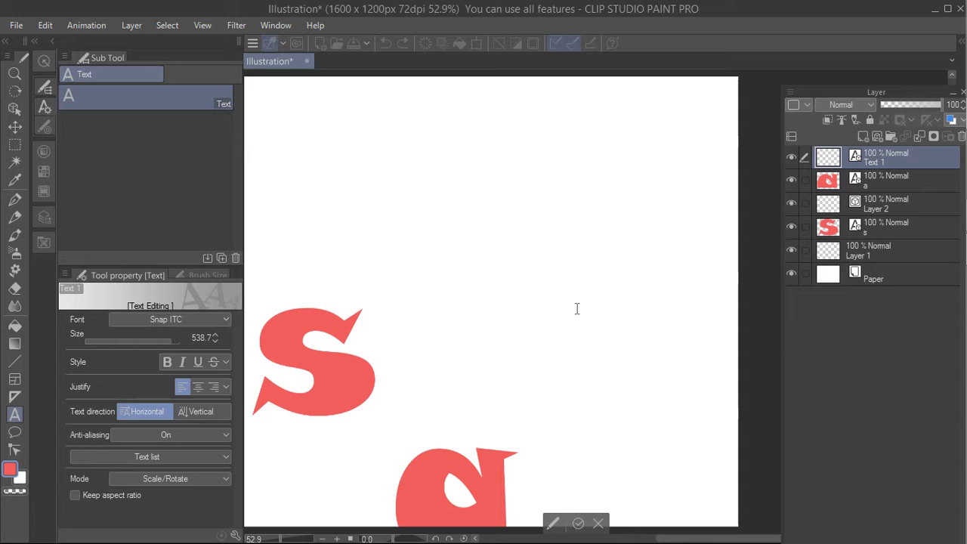
{"action": "type", "text": "f"}
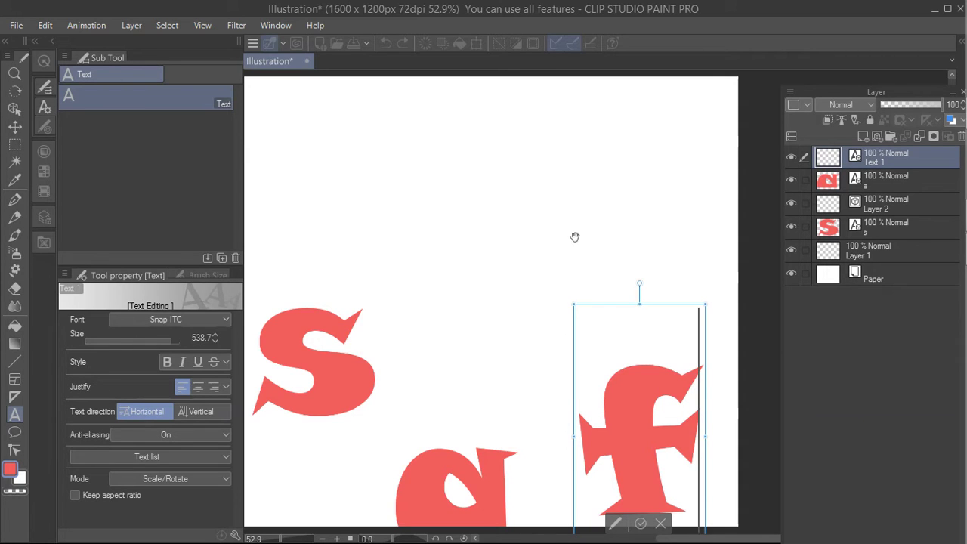
{"action": "left_click", "coordinate": [894, 208]}
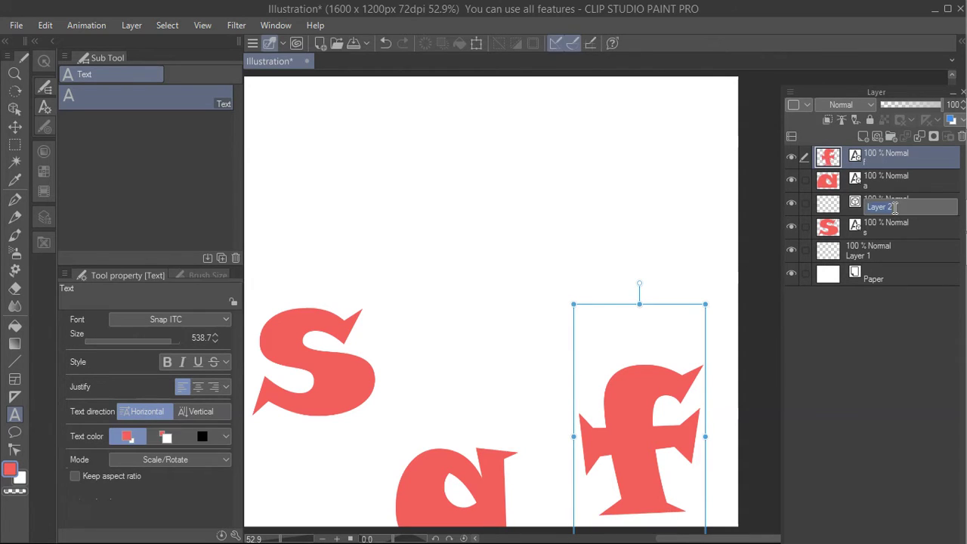
{"action": "key", "text": "Return"}
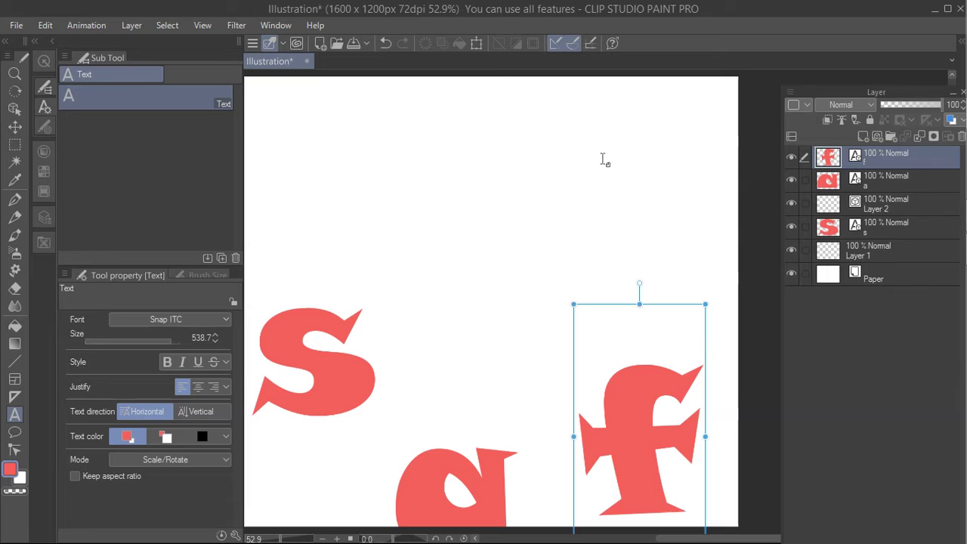
{"action": "key", "text": "e"}
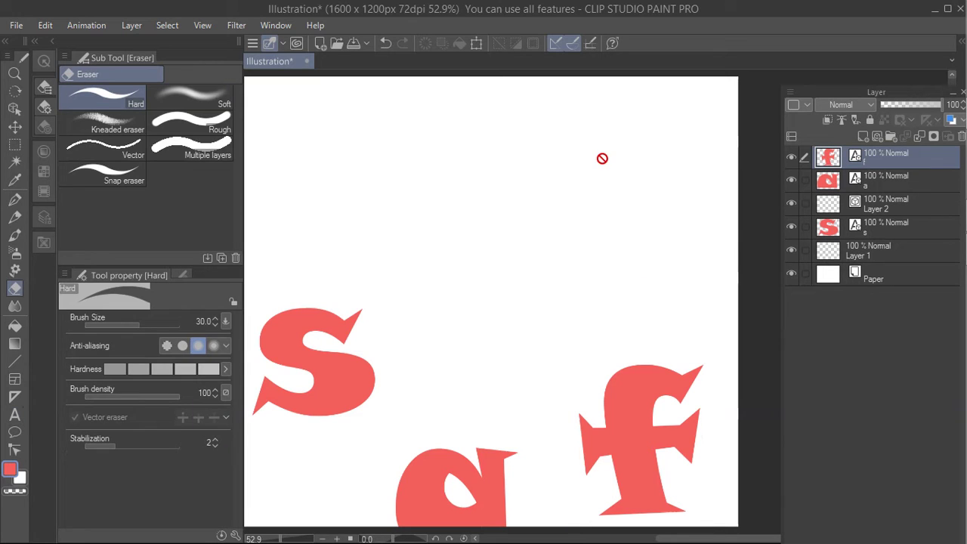
Step: Return to the Text tool and start a new text box for the letter e
{"action": "left_click", "coordinate": [906, 209]}
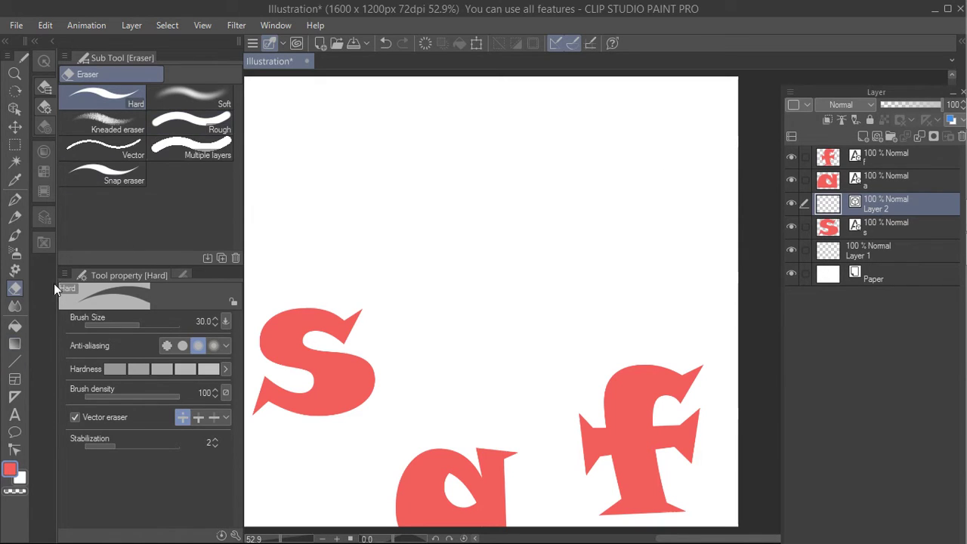
{"action": "left_click", "coordinate": [15, 414]}
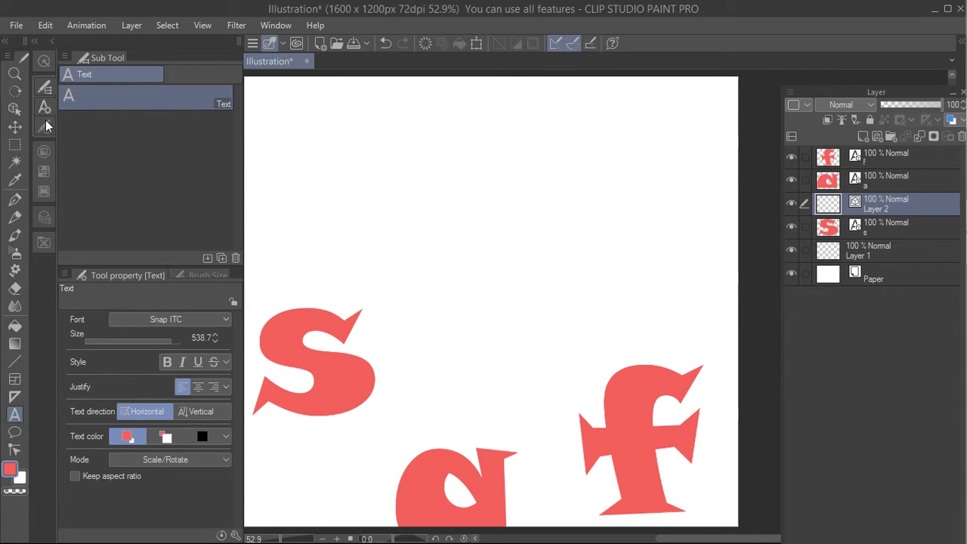
{"action": "left_click", "coordinate": [45, 121]}
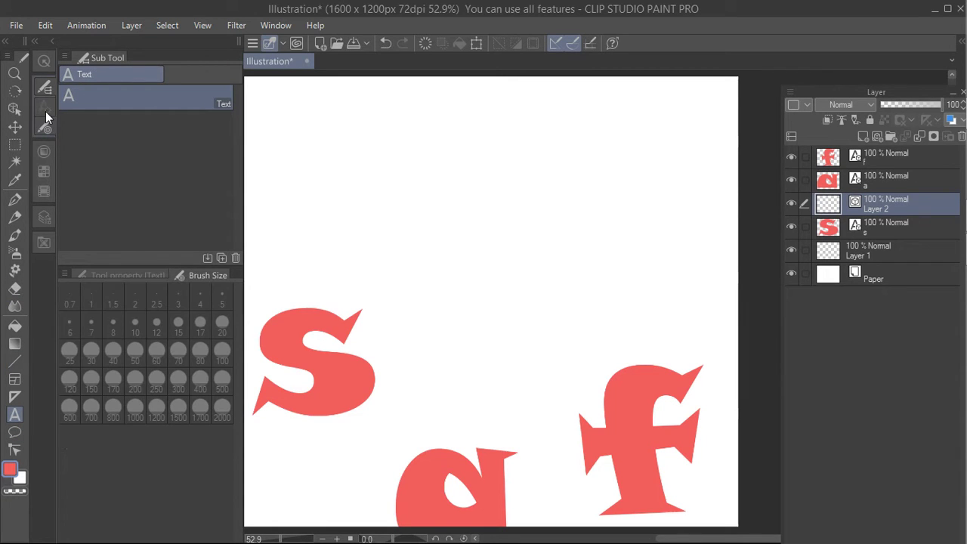
{"action": "left_click", "coordinate": [45, 111]}
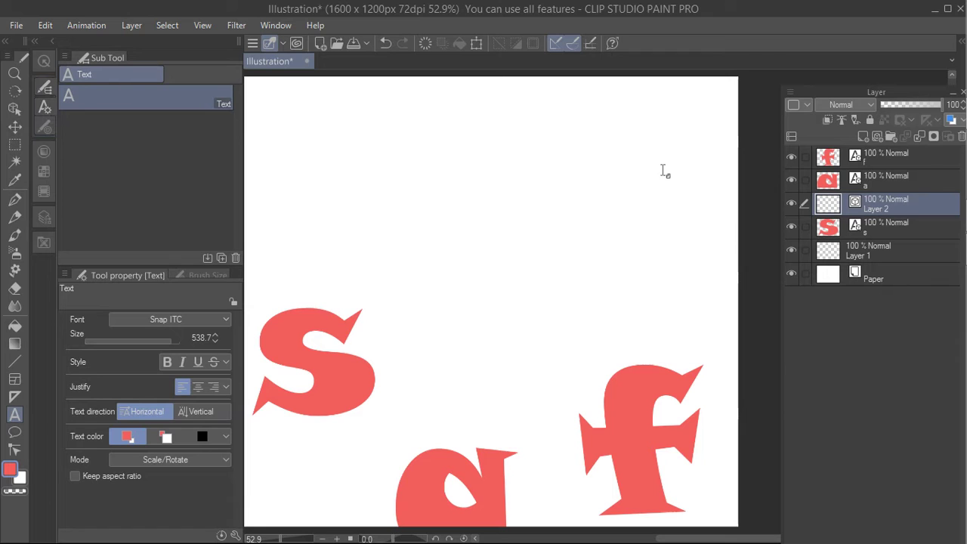
{"action": "left_click", "coordinate": [582, 214]}
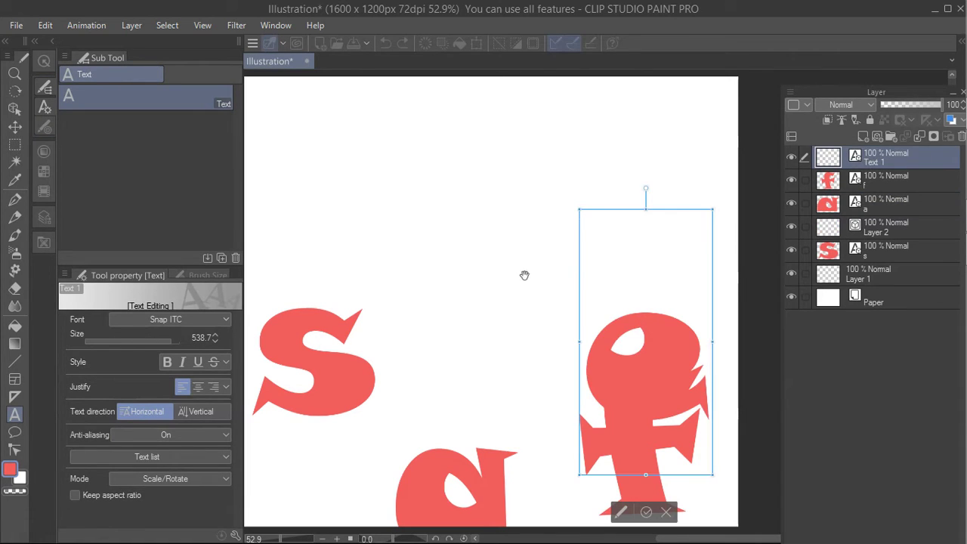
Step: Move the s higher, the a to mid-canvas and the f to top centre
{"action": "left_click", "coordinate": [12, 128]}
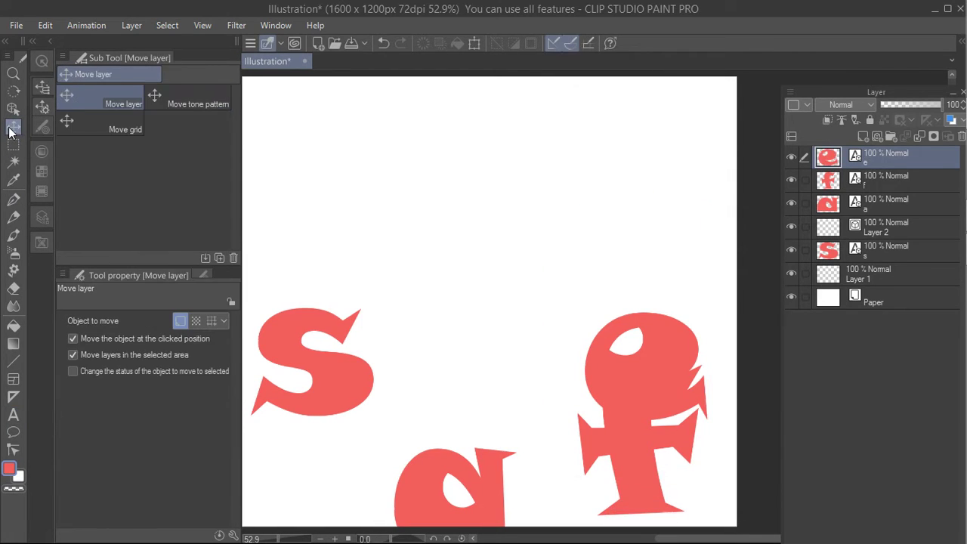
{"action": "left_click", "coordinate": [880, 249]}
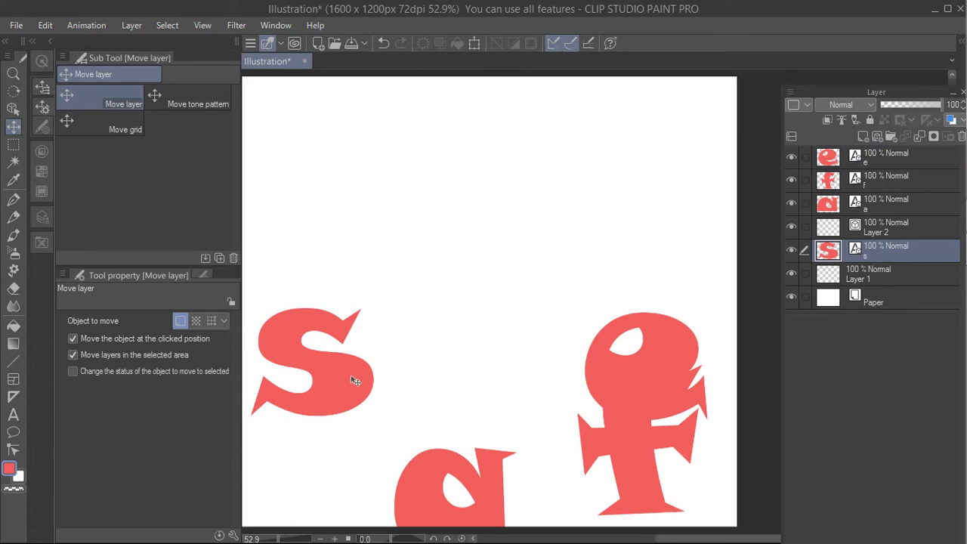
{"action": "left_click_drag", "start_coordinate": [355, 380], "coordinate": [360, 293]}
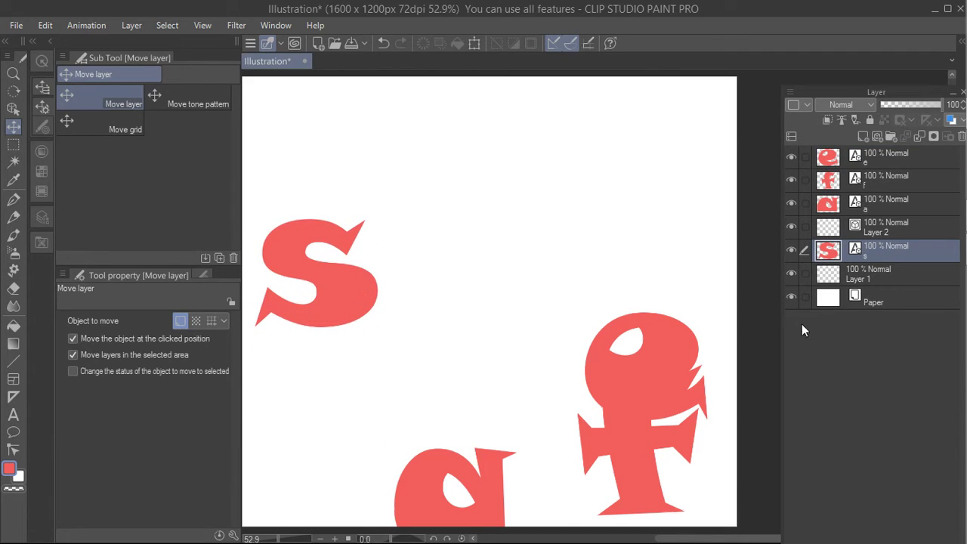
{"action": "left_click", "coordinate": [876, 207]}
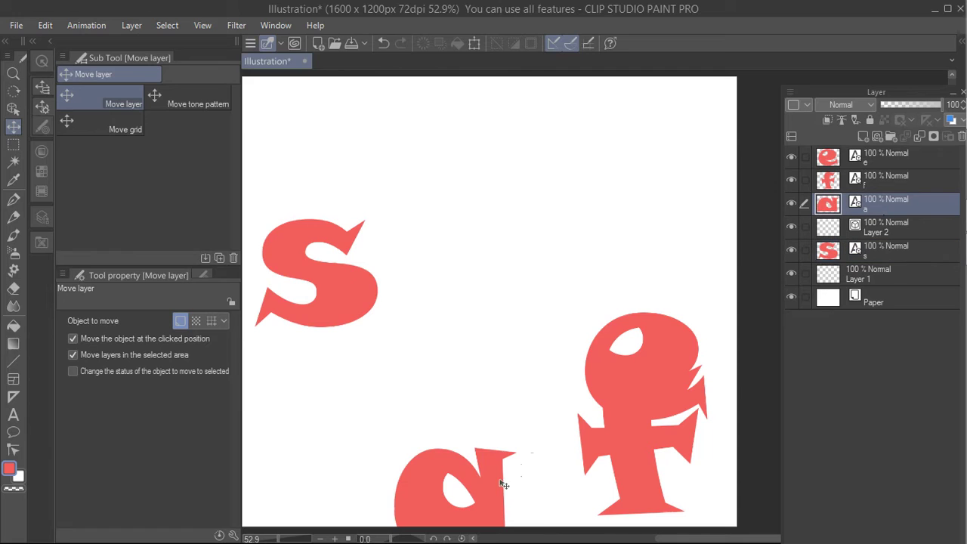
{"action": "left_click_drag", "start_coordinate": [498, 489], "coordinate": [488, 365]}
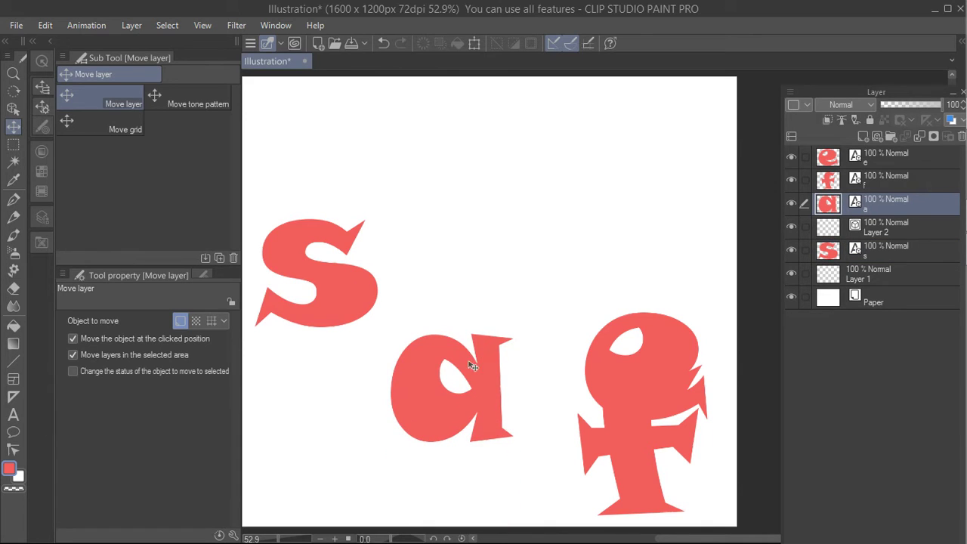
{"action": "left_click", "coordinate": [891, 186]}
{"action": "left_click_drag", "start_coordinate": [594, 400], "coordinate": [548, 271]}
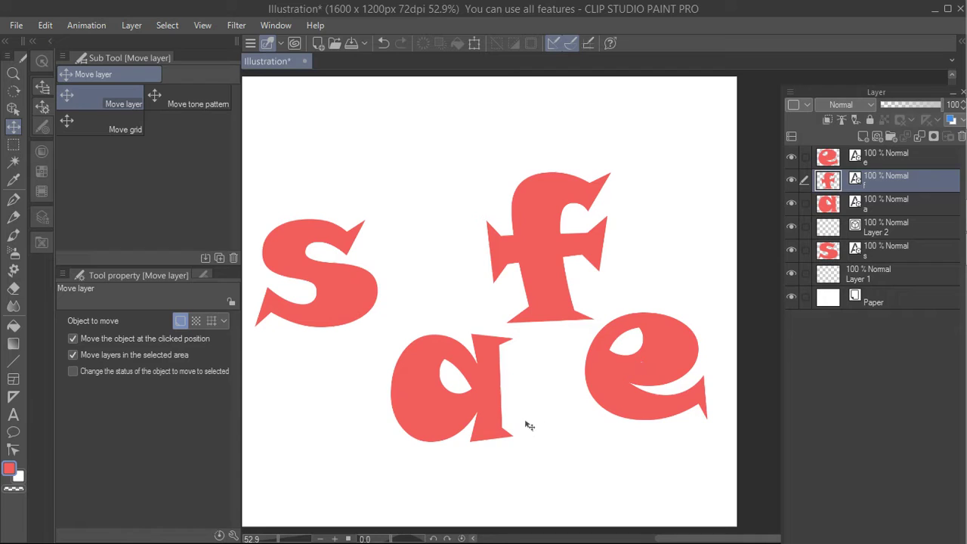
Step: Crop the canvas to a rectangle around the letters (1268 x 881 px) and flatten the image
{"action": "left_click", "coordinate": [14, 146]}
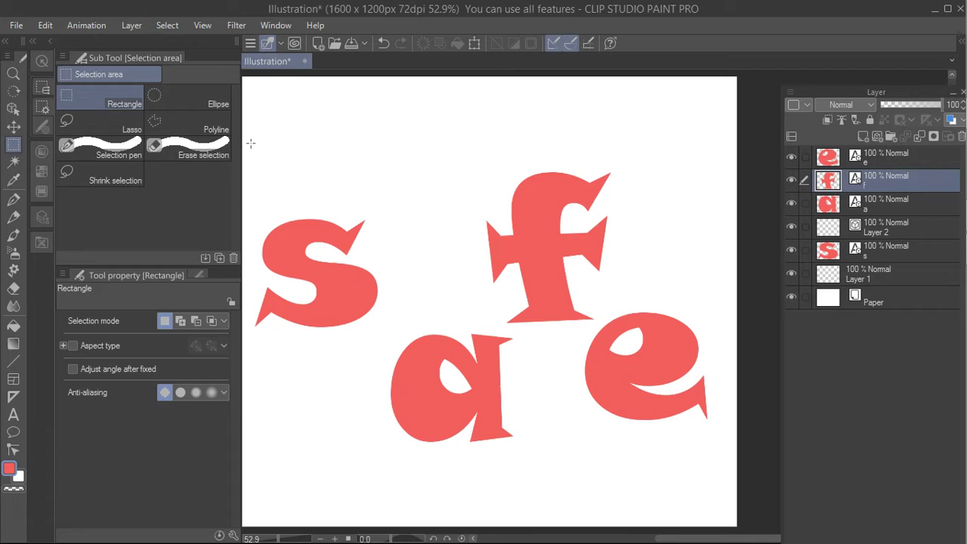
{"action": "left_click_drag", "start_coordinate": [251, 139], "coordinate": [725, 468]}
{"action": "left_click", "coordinate": [35, 26]}
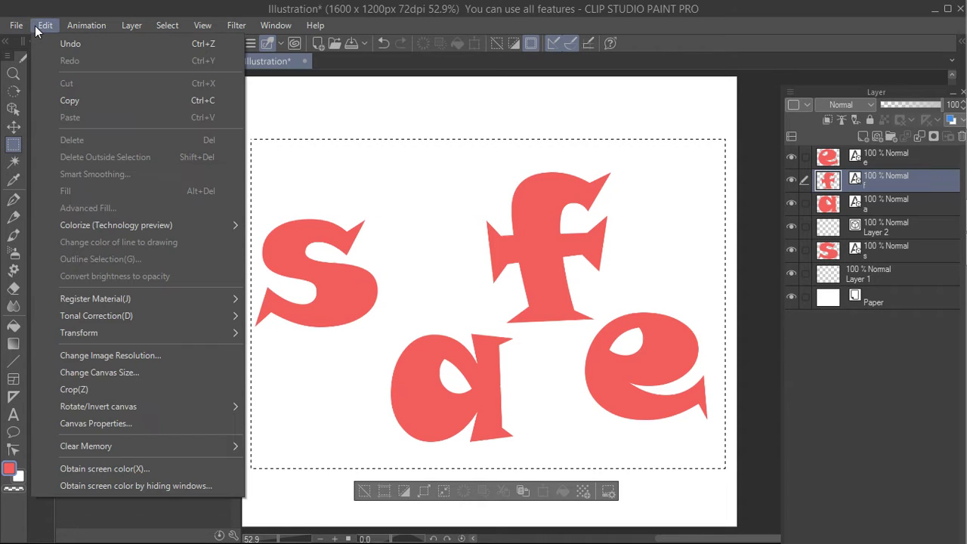
{"action": "left_click", "coordinate": [111, 394]}
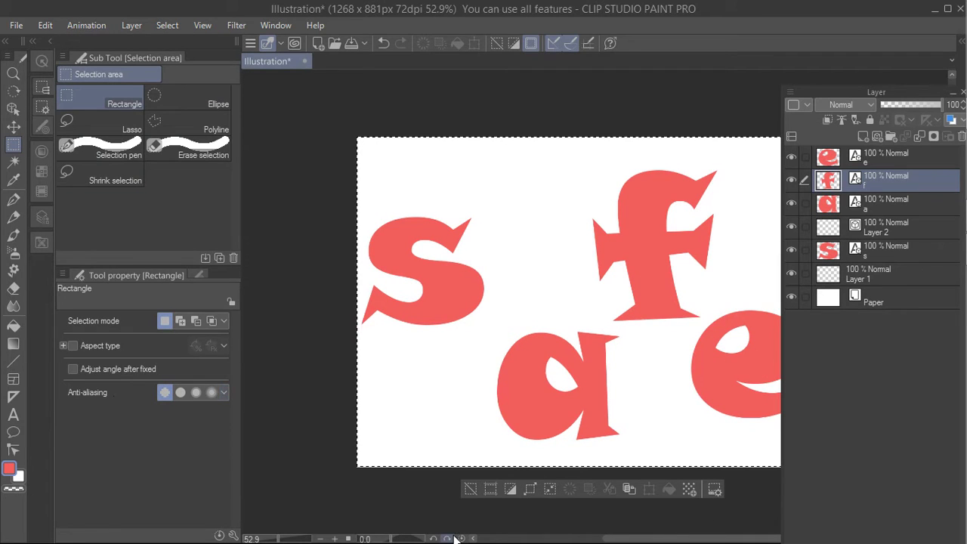
{"action": "left_click_drag", "start_coordinate": [609, 541], "coordinate": [642, 541]}
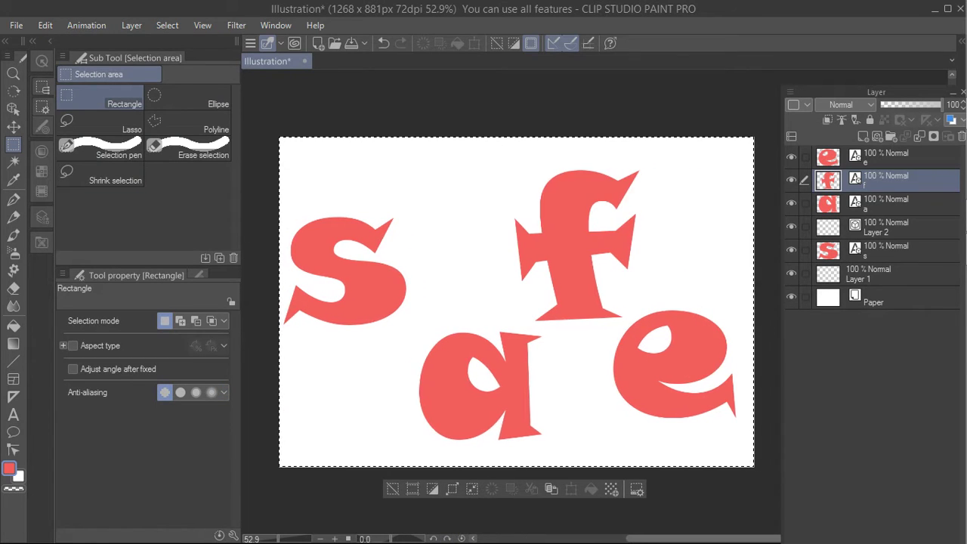
{"action": "left_click", "coordinate": [132, 26]}
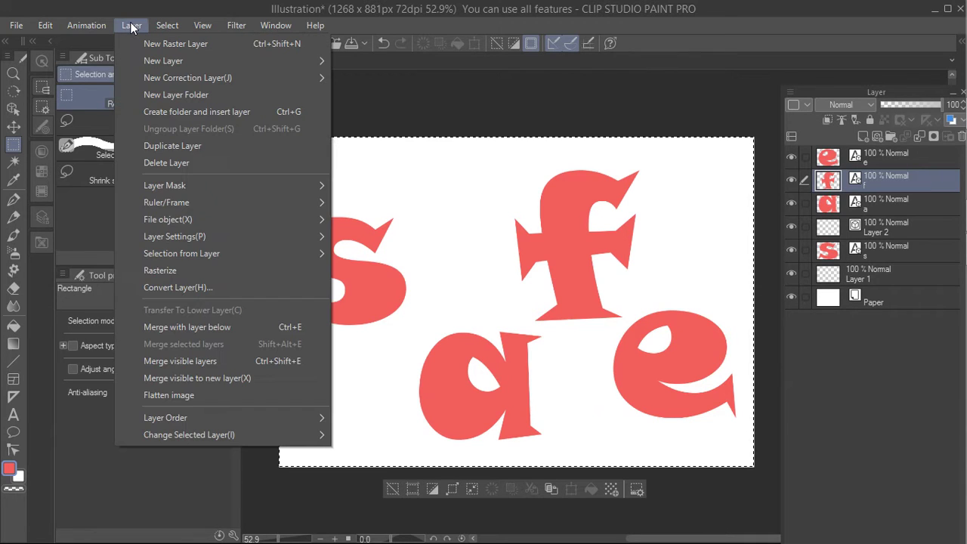
{"action": "left_click", "coordinate": [186, 396]}
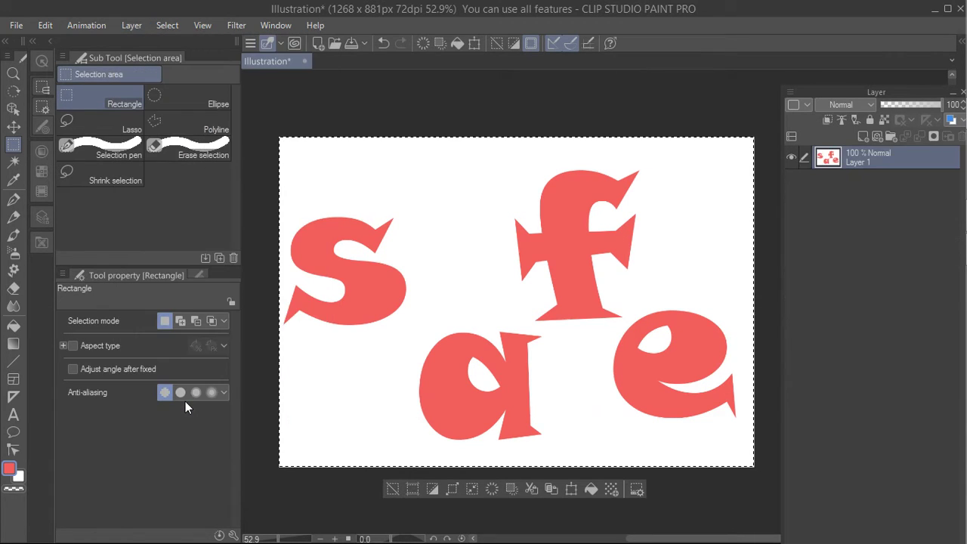
Step: Save as a JPEG named Illustrationsafe instead of replacing Illustration.jpg
{"action": "left_click", "coordinate": [16, 25]}
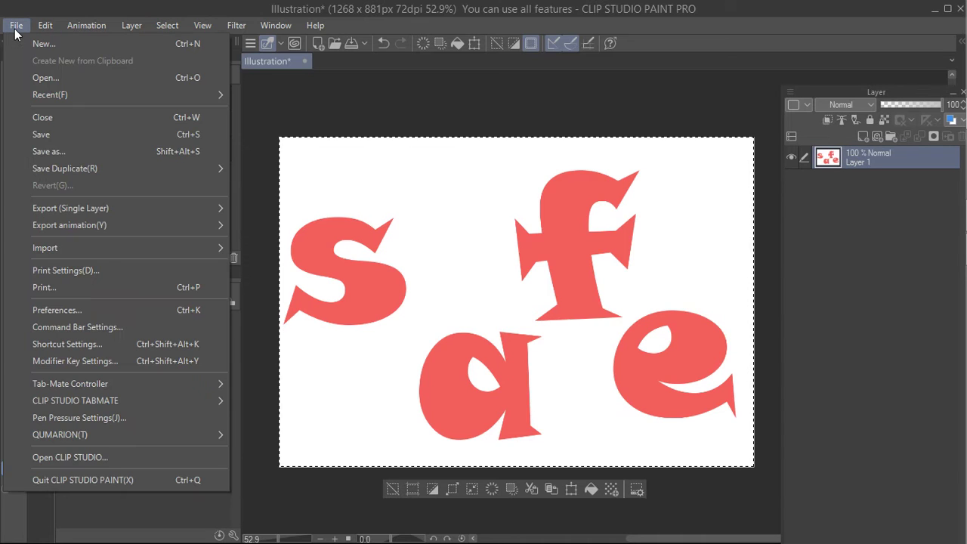
{"action": "left_click", "coordinate": [44, 151]}
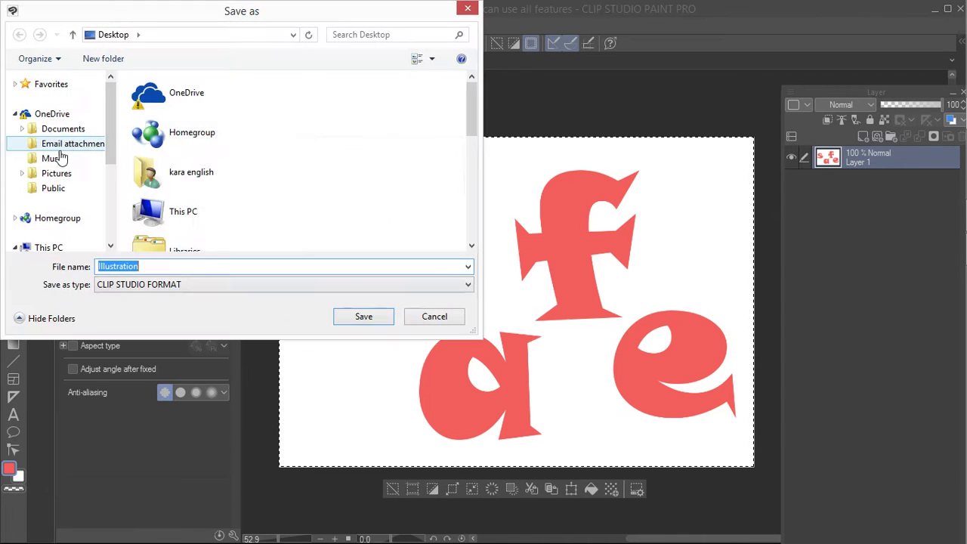
{"action": "left_click", "coordinate": [207, 284]}
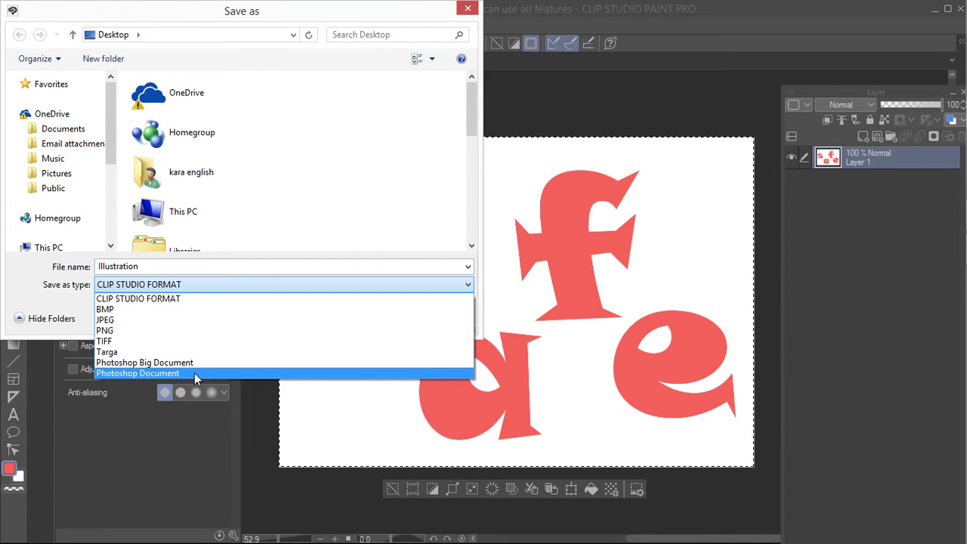
{"action": "left_click", "coordinate": [194, 321]}
{"action": "left_click", "coordinate": [375, 317]}
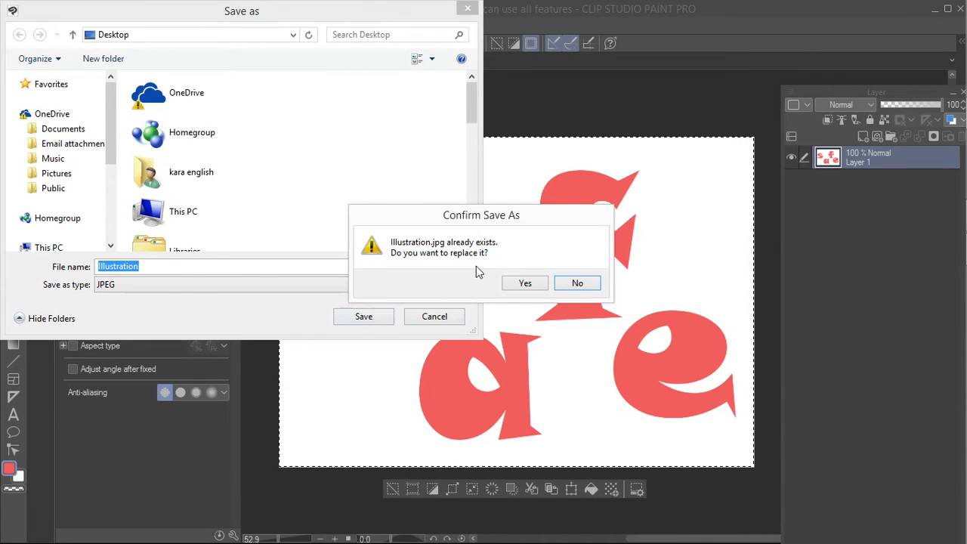
{"action": "left_click", "coordinate": [573, 284]}
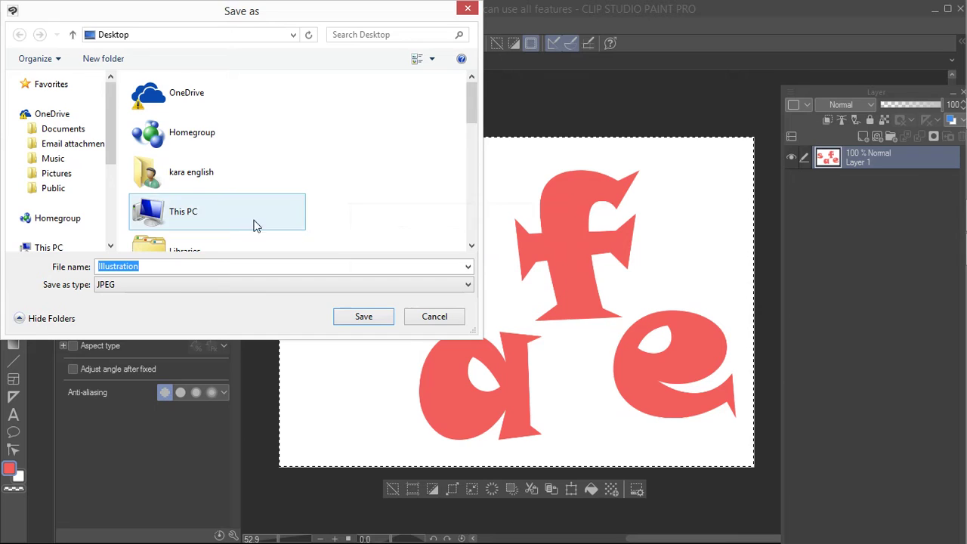
{"action": "left_click", "coordinate": [189, 266]}
{"action": "type", "text": "sa"}
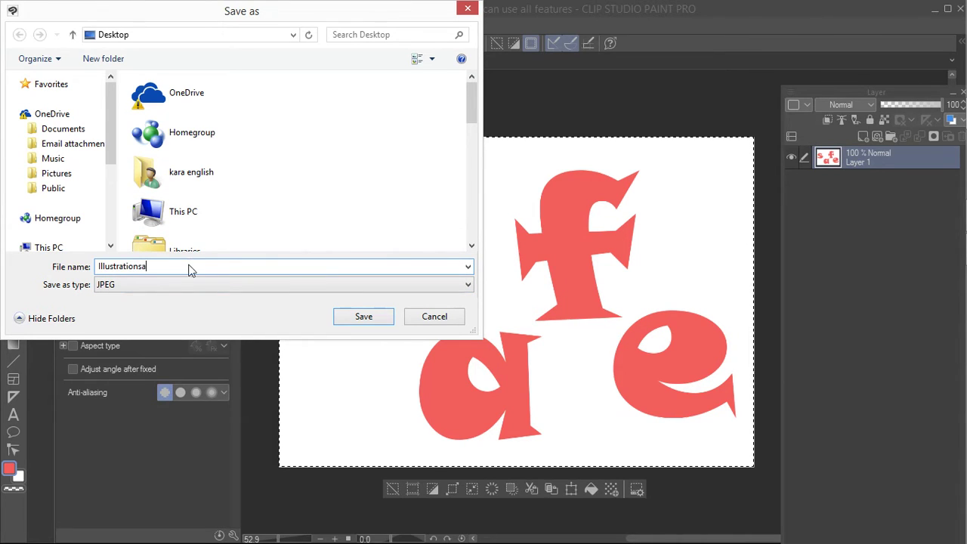
{"action": "type", "text": "fe"}
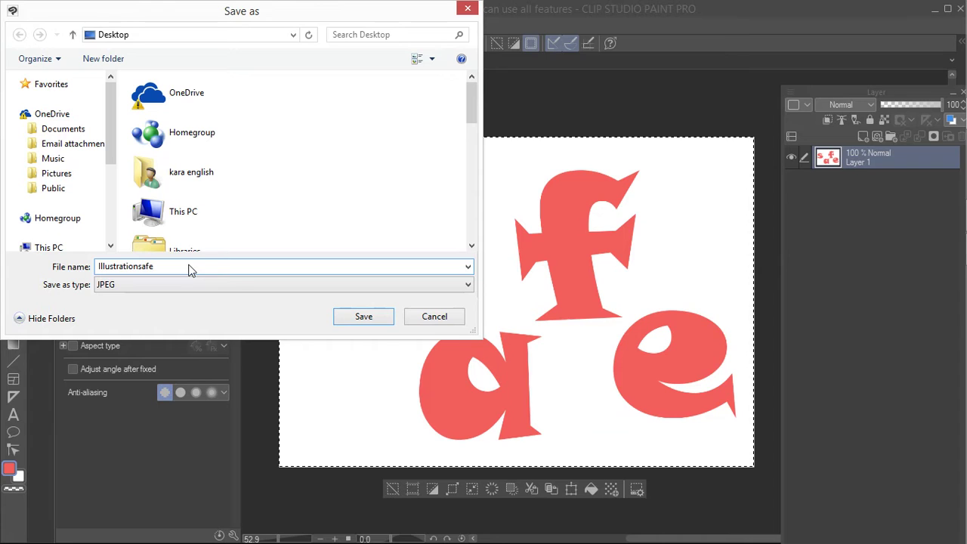
{"action": "left_click", "coordinate": [355, 316]}
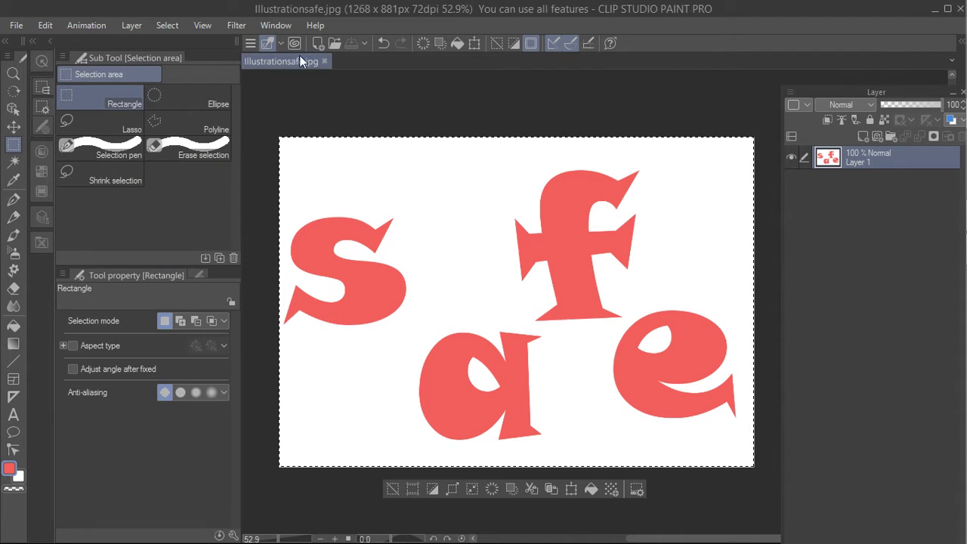
Step: Create a new blank 1600x1200 canvas, then minimize Clip Studio Paint and the launcher
{"action": "left_click", "coordinate": [15, 26]}
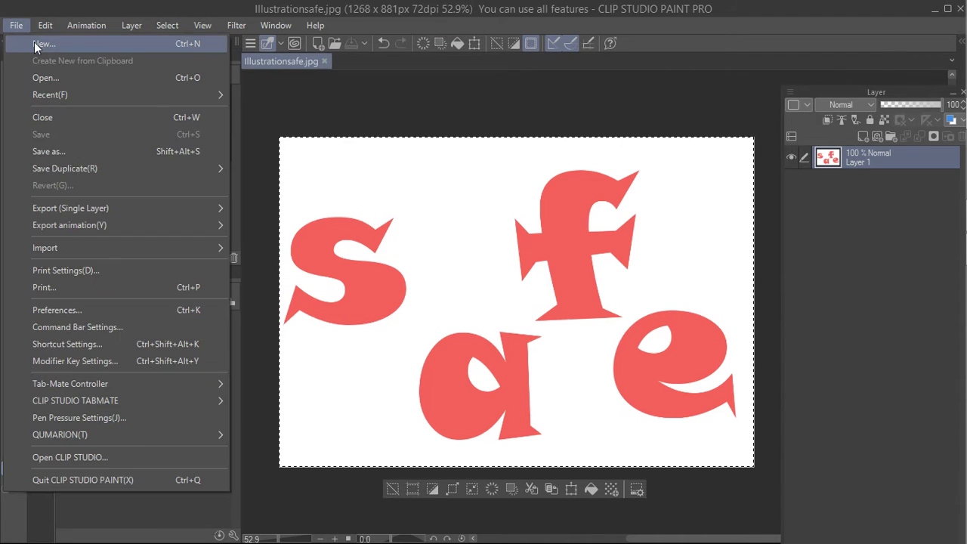
{"action": "left_click", "coordinate": [30, 43]}
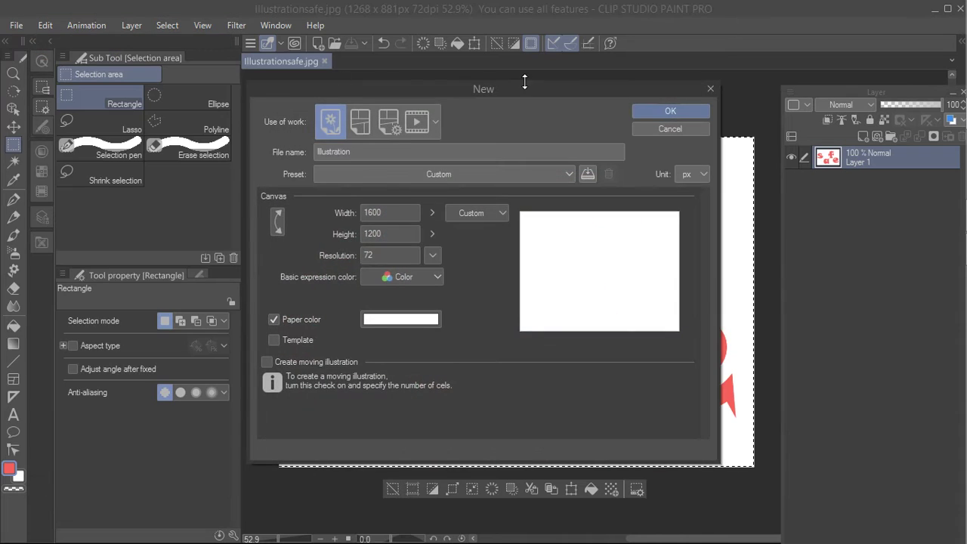
{"action": "left_click", "coordinate": [650, 110]}
{"action": "left_click", "coordinate": [935, 9]}
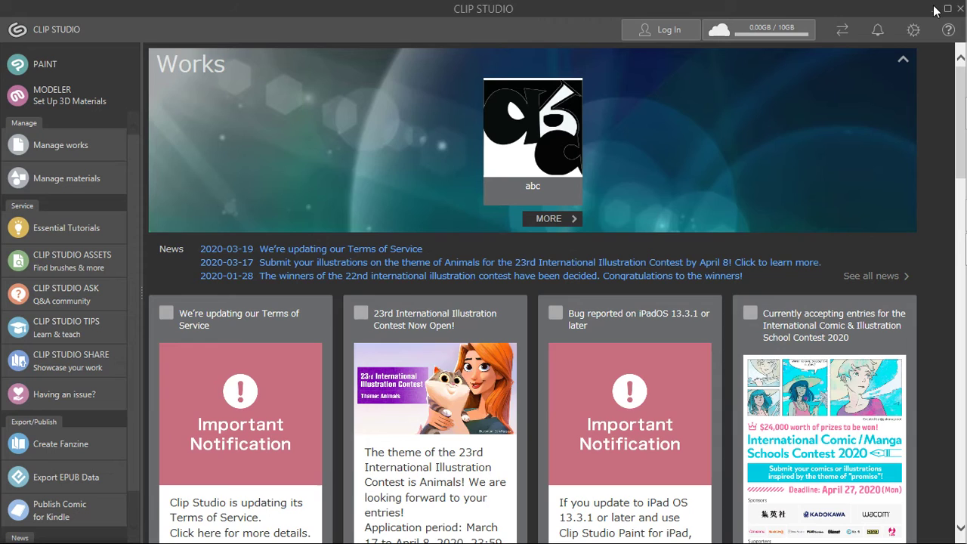
{"action": "left_click", "coordinate": [935, 9]}
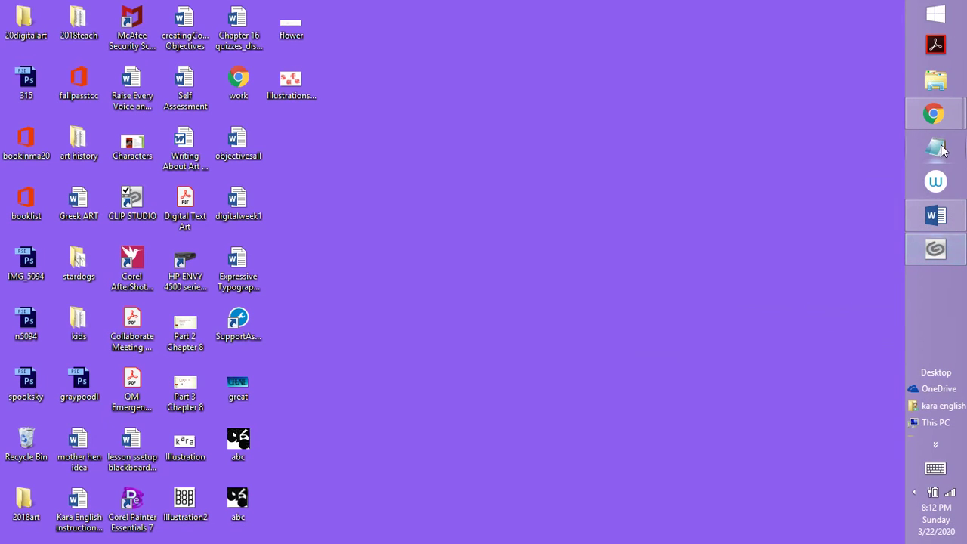
{"action": "left_click", "coordinate": [946, 216]}
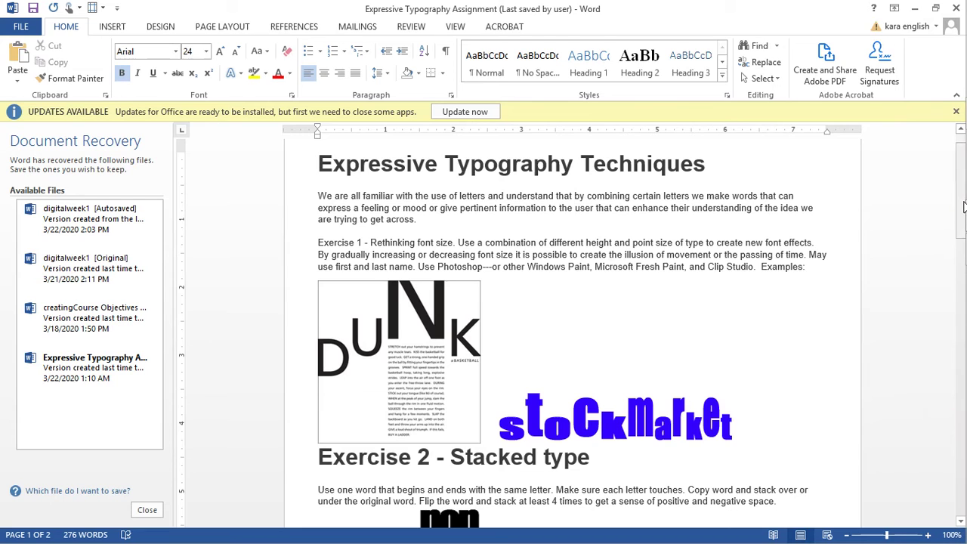
{"action": "left_click_drag", "start_coordinate": [958, 206], "coordinate": [958, 246]}
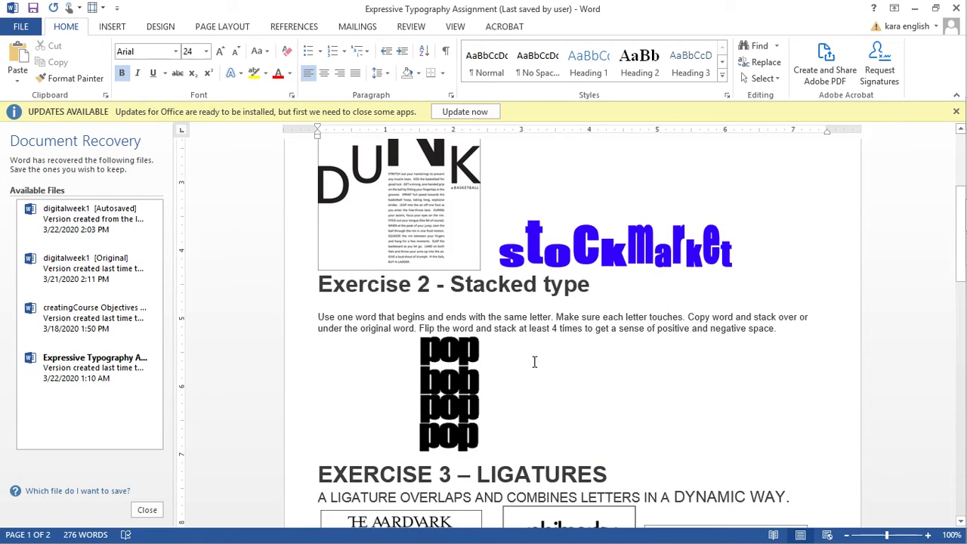
{"action": "left_click", "coordinate": [915, 9]}
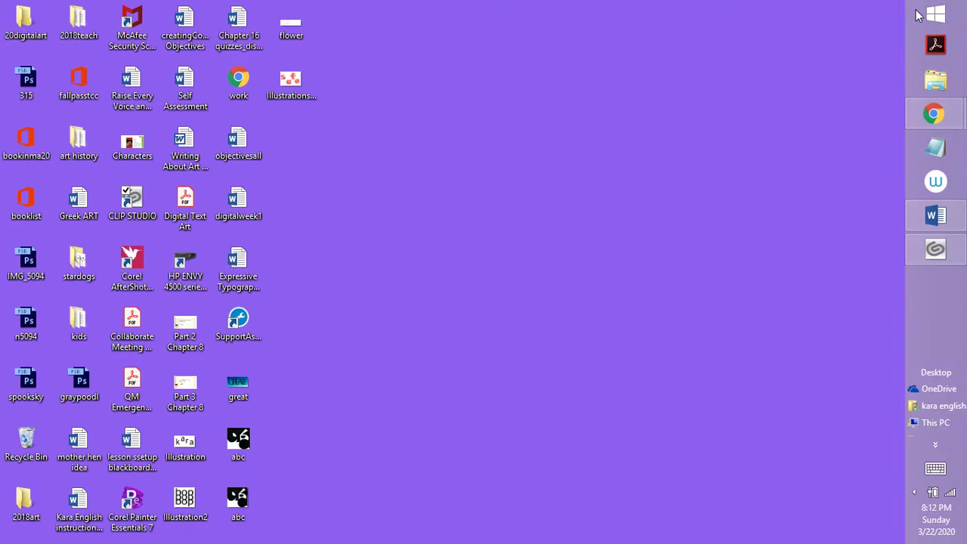
Step: Return to the blank 1600 x 1200 illustration in Clip Studio Paint and set the main colour to near-black 0B0707
{"action": "left_click", "coordinate": [936, 248]}
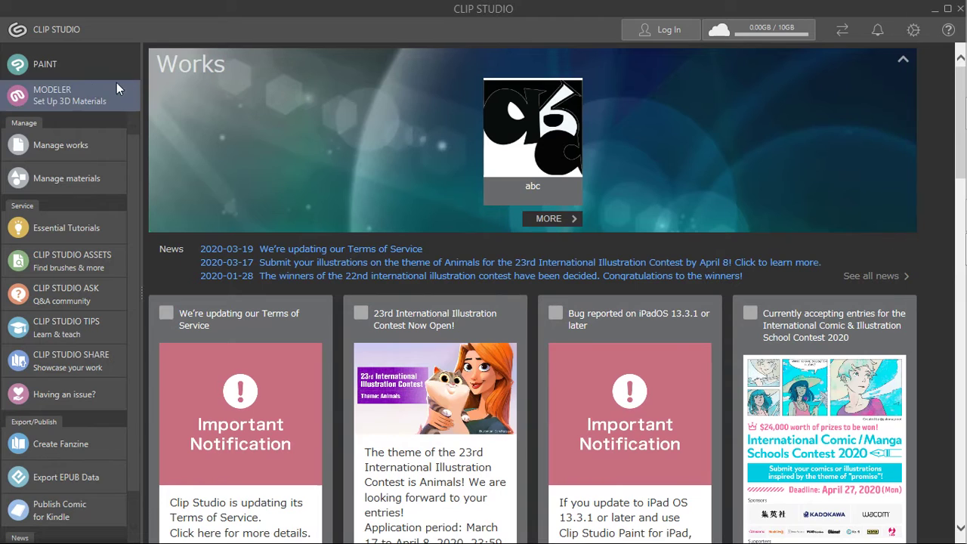
{"action": "left_click", "coordinate": [77, 54]}
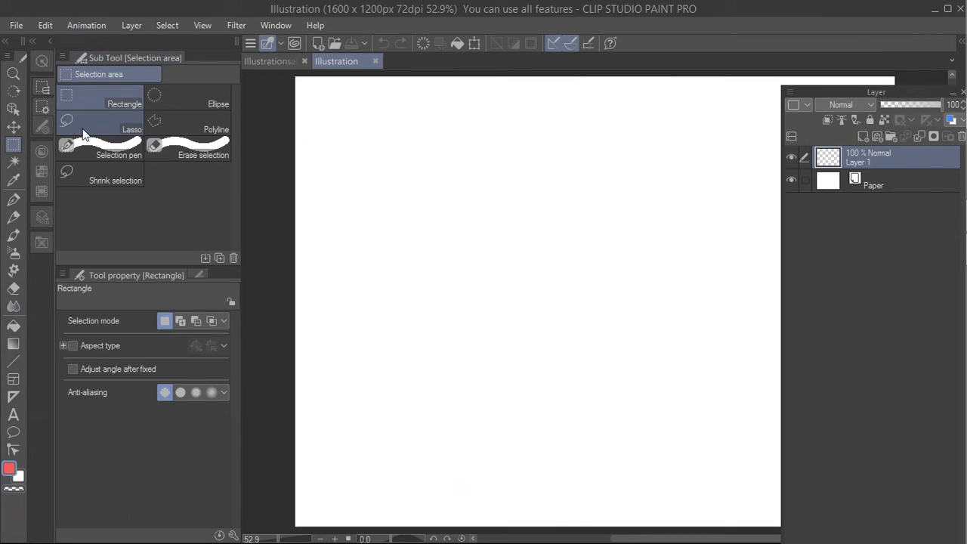
{"action": "left_click", "coordinate": [9, 471]}
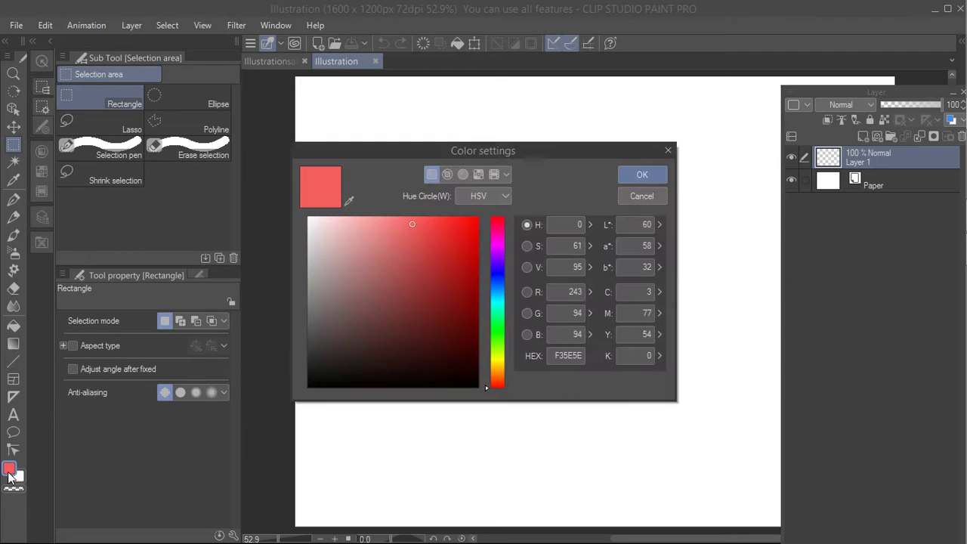
{"action": "left_click", "coordinate": [368, 381]}
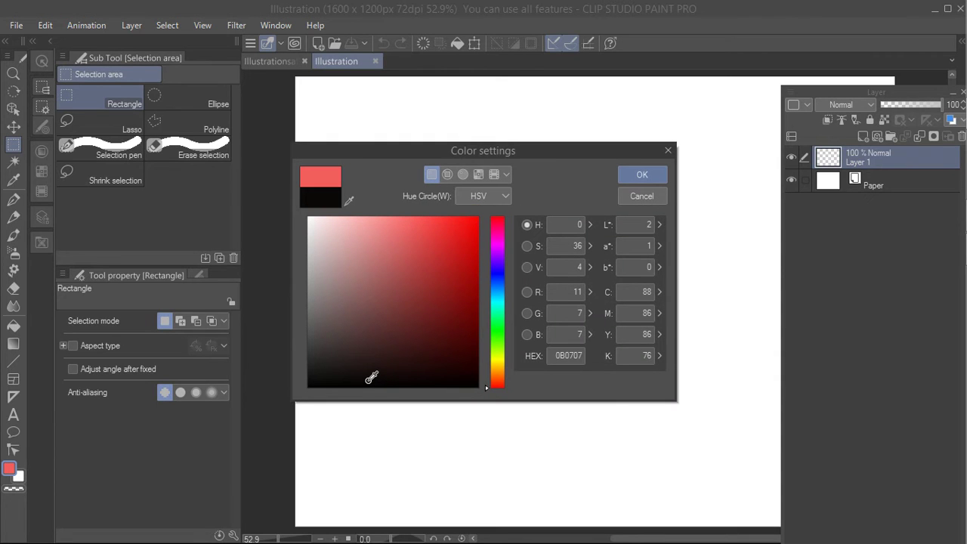
{"action": "left_click", "coordinate": [639, 174]}
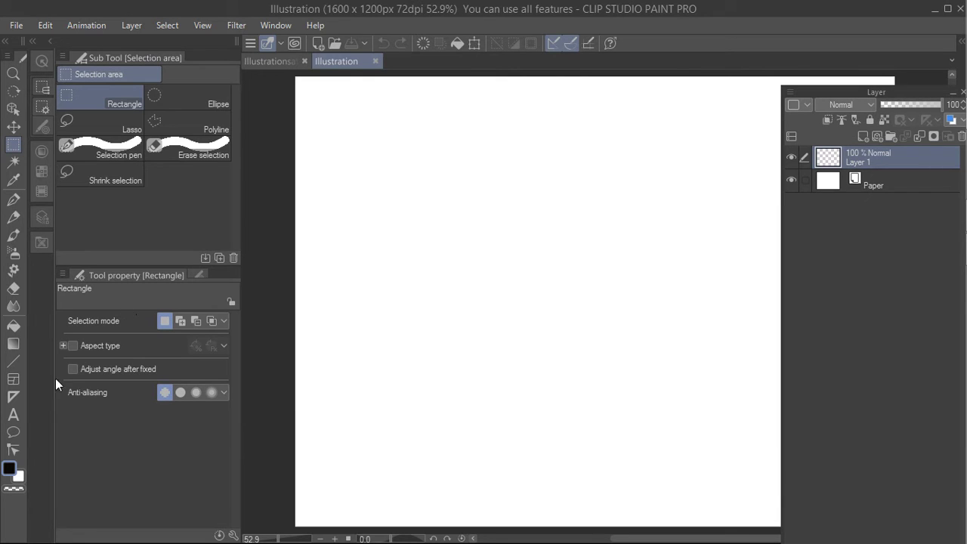
Step: Add the word 'big' in black Spyder font across the middle of the canvas on a new Text 1 layer
{"action": "left_click", "coordinate": [12, 414]}
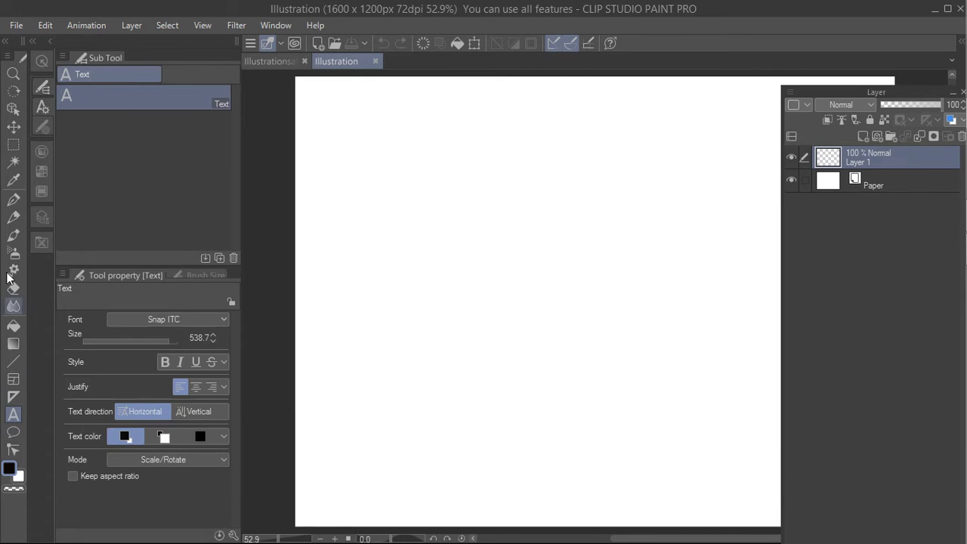
{"action": "left_click", "coordinate": [40, 108]}
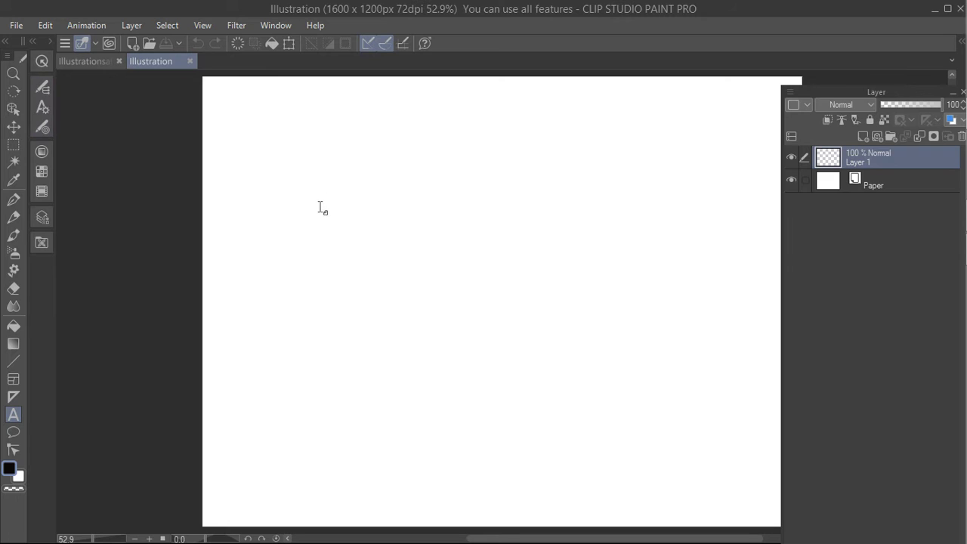
{"action": "left_click", "coordinate": [312, 221]}
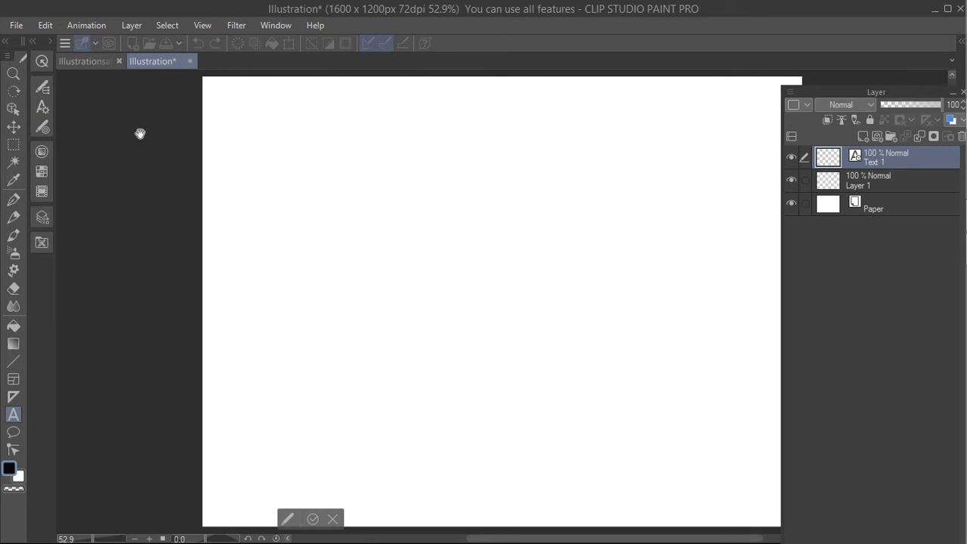
{"action": "left_click", "coordinate": [39, 110]}
{"action": "left_click", "coordinate": [209, 320]}
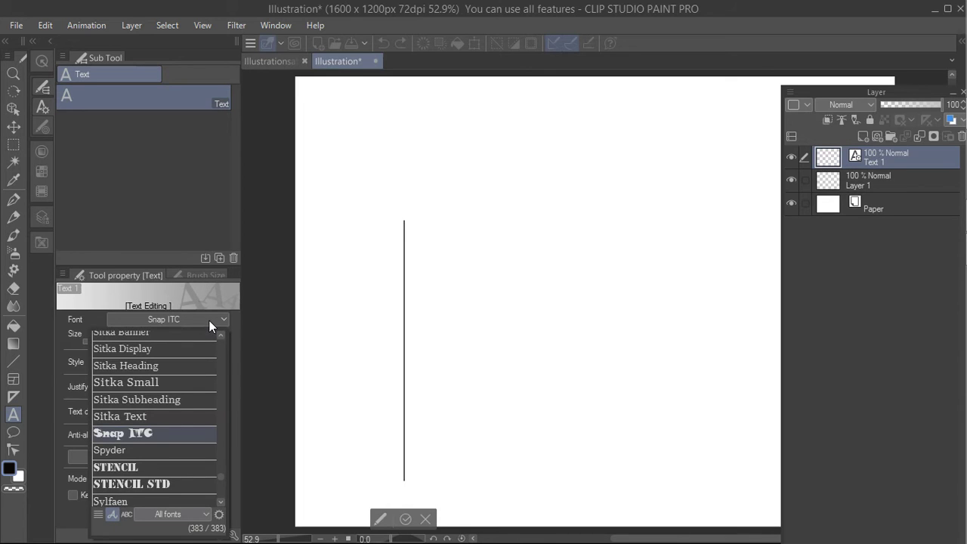
{"action": "left_click", "coordinate": [166, 447]}
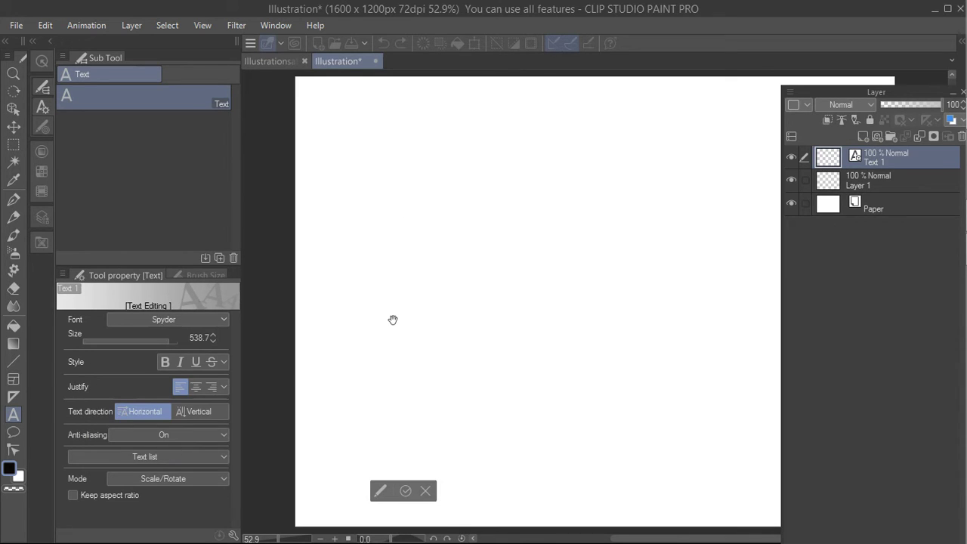
{"action": "type", "text": "bi"}
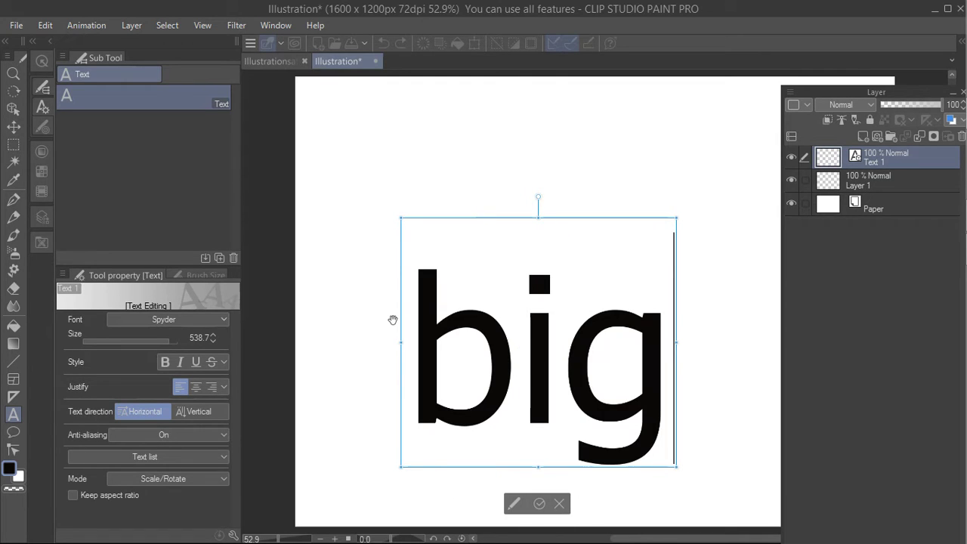
{"action": "type", "text": "g"}
Step: Copy and paste the big text as 'big Copy' and drag it upward to overlap the original
{"action": "left_click", "coordinate": [890, 162]}
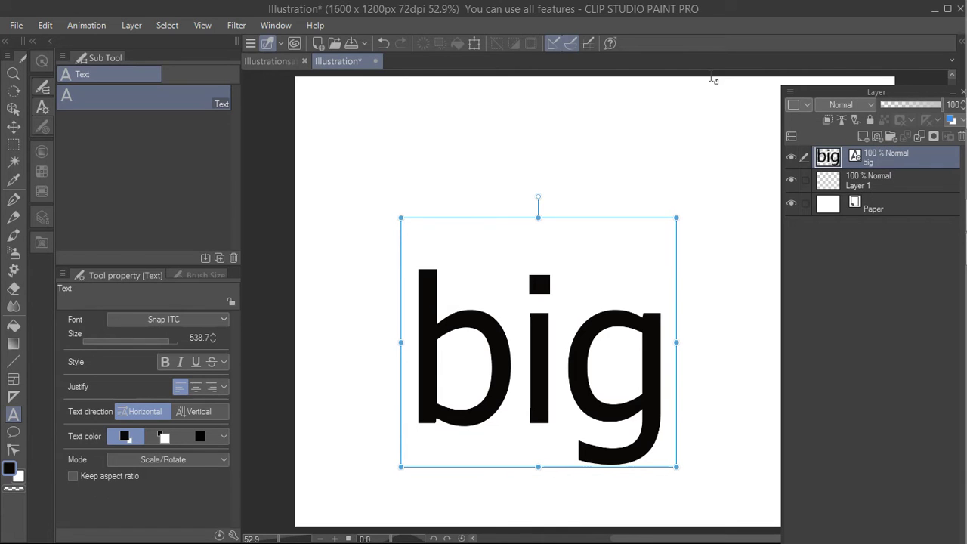
{"action": "left_click", "coordinate": [46, 25]}
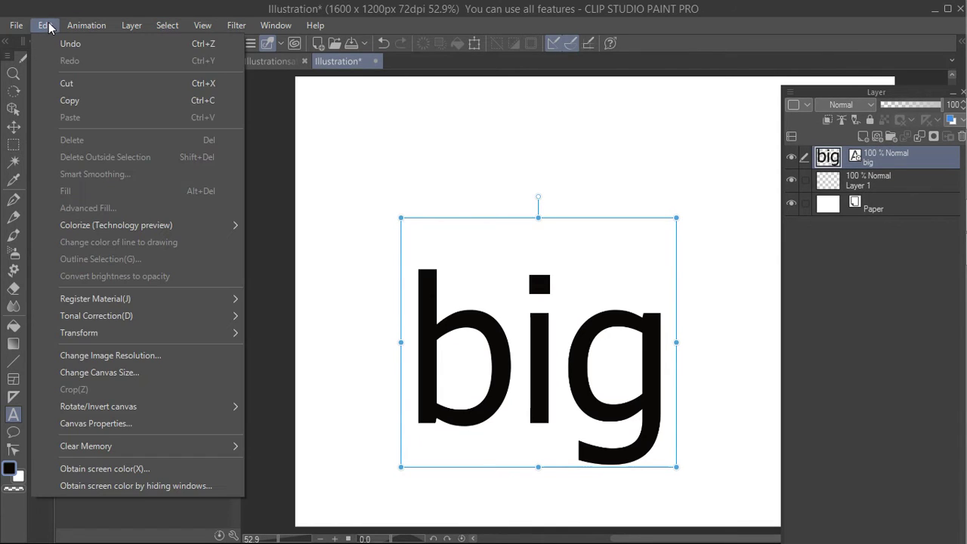
{"action": "left_click", "coordinate": [70, 100]}
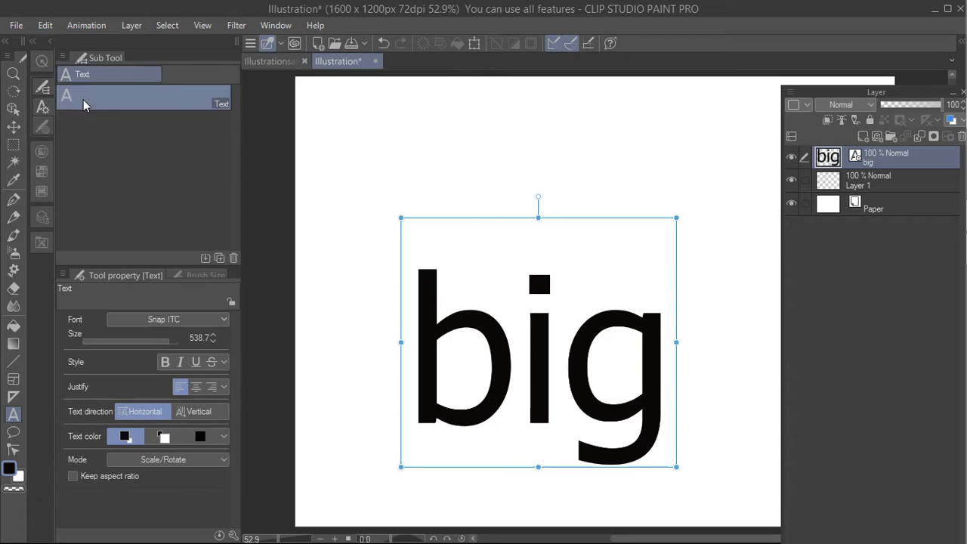
{"action": "left_click", "coordinate": [39, 27]}
{"action": "left_click", "coordinate": [89, 114]}
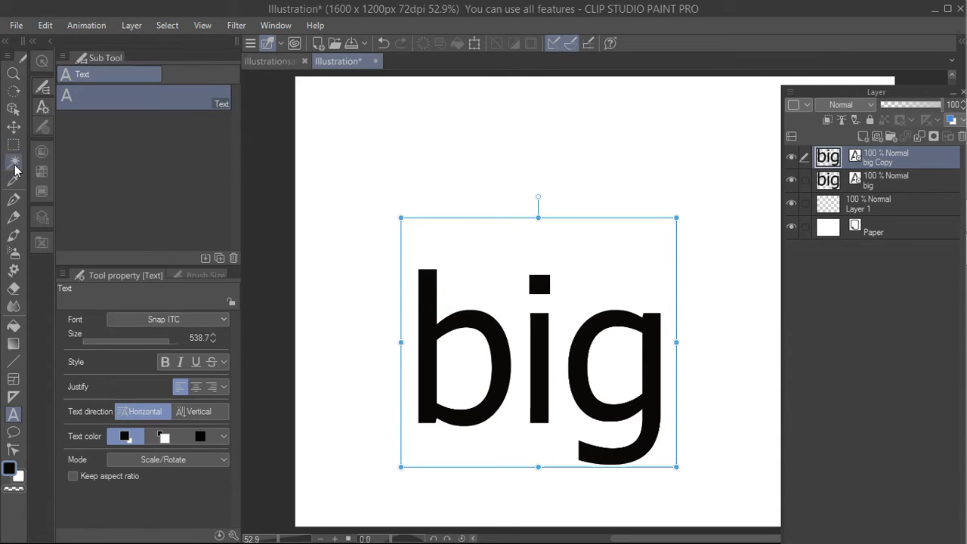
{"action": "left_click", "coordinate": [13, 126]}
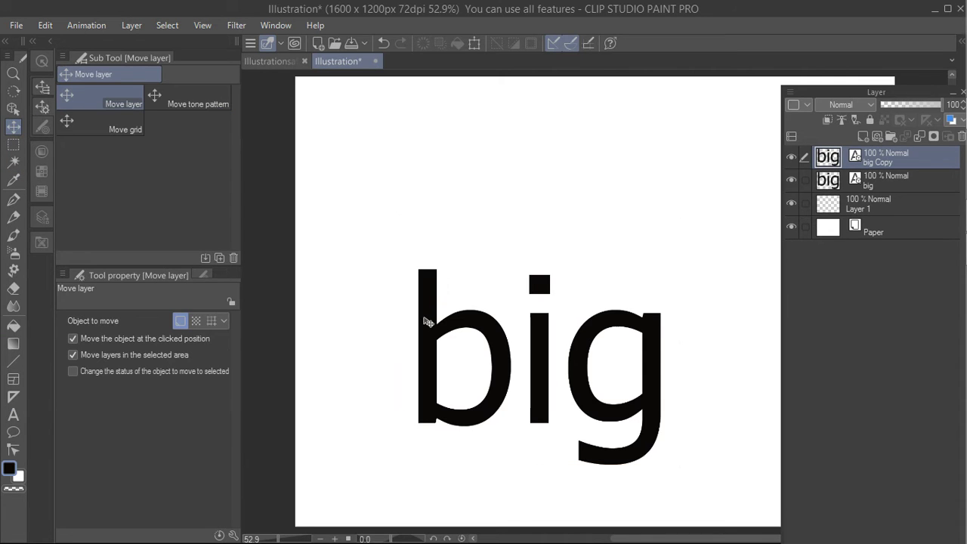
{"action": "left_click_drag", "start_coordinate": [426, 322], "coordinate": [428, 172]}
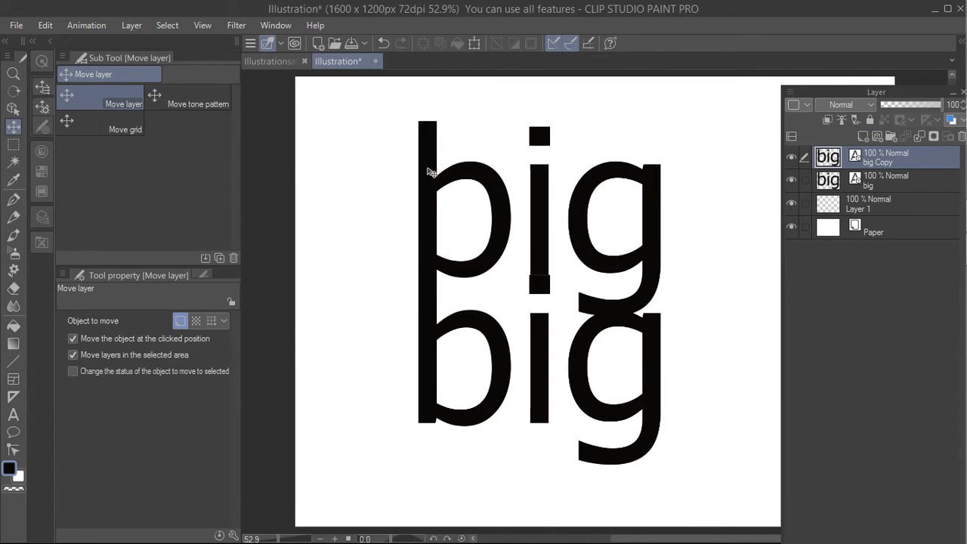
Step: Flip 'big Copy' vertically, nudge it into place above the original, and apply the transformation
{"action": "left_click", "coordinate": [45, 25]}
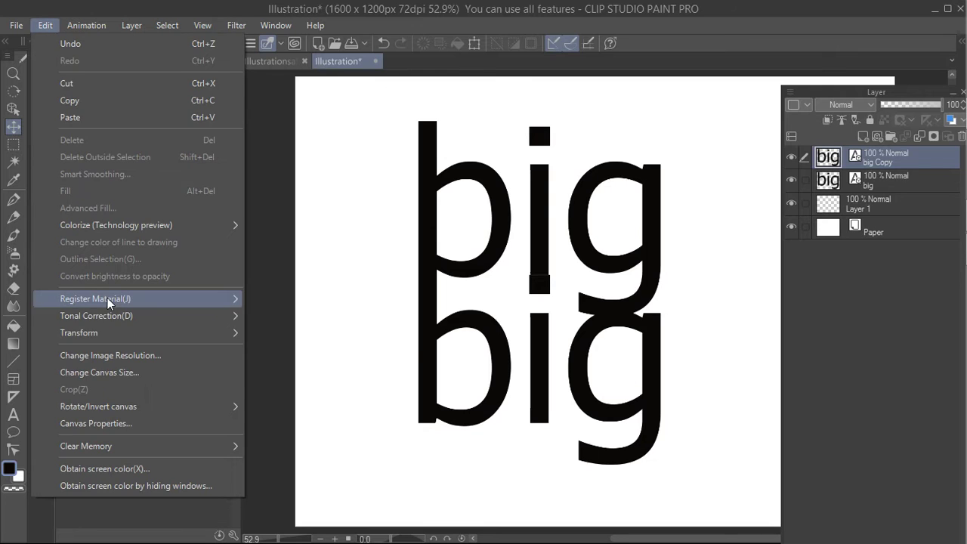
{"action": "mouse_move", "coordinate": [217, 326]}
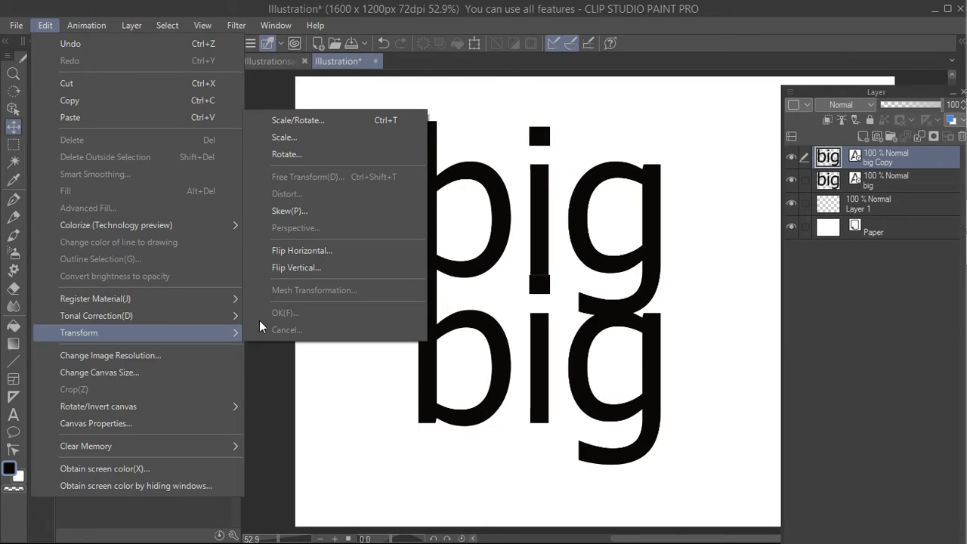
{"action": "left_click", "coordinate": [283, 267]}
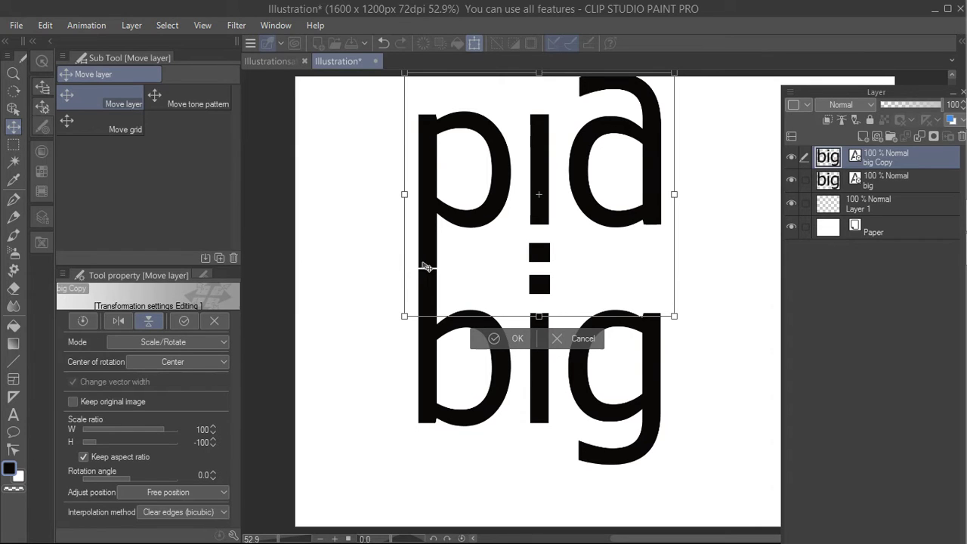
{"action": "left_click_drag", "start_coordinate": [426, 266], "coordinate": [427, 273]}
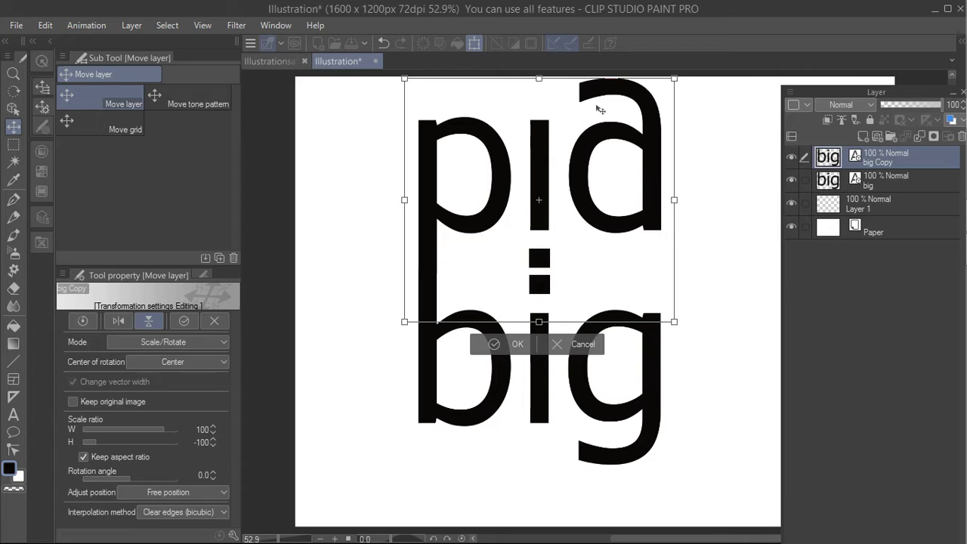
{"action": "left_click", "coordinate": [204, 26]}
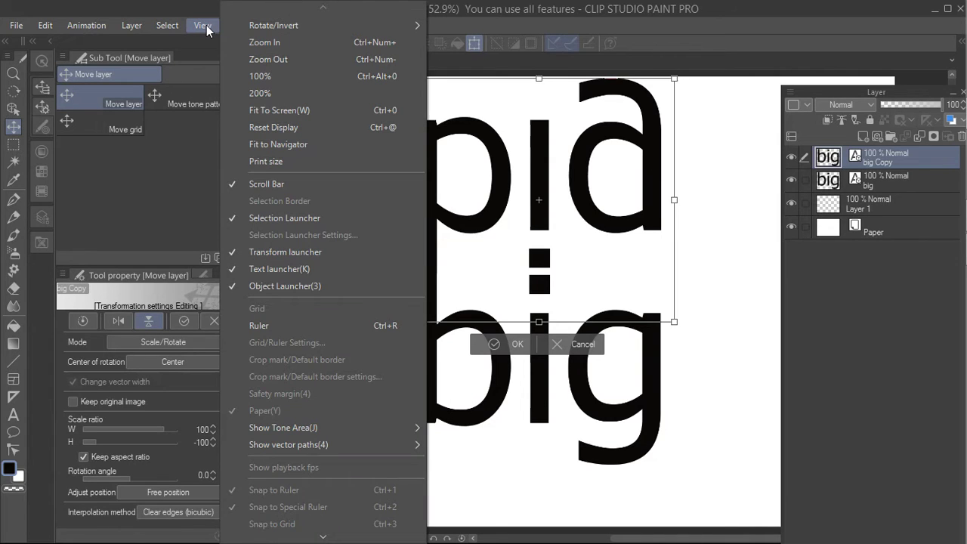
{"action": "left_click", "coordinate": [263, 111]}
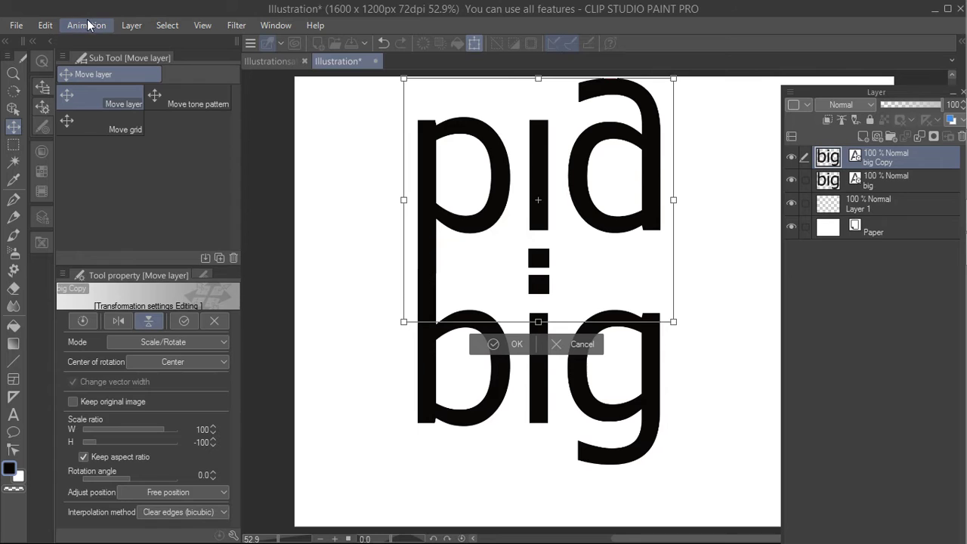
{"action": "left_click", "coordinate": [47, 25]}
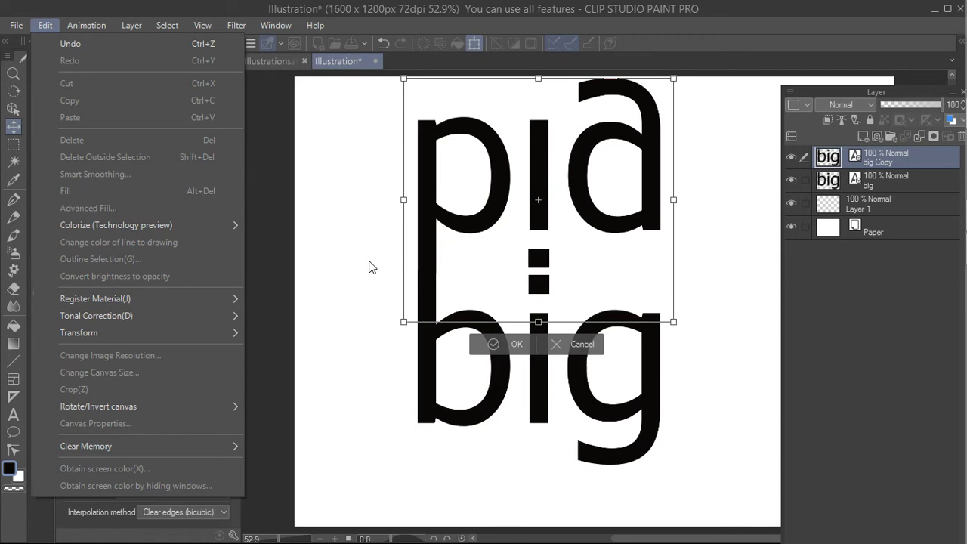
{"action": "left_click", "coordinate": [653, 46]}
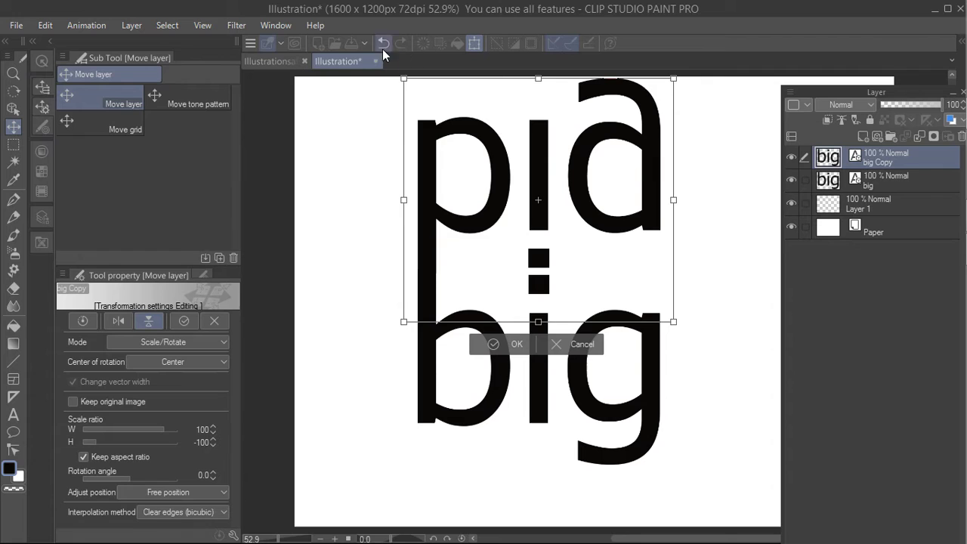
{"action": "left_click", "coordinate": [14, 73]}
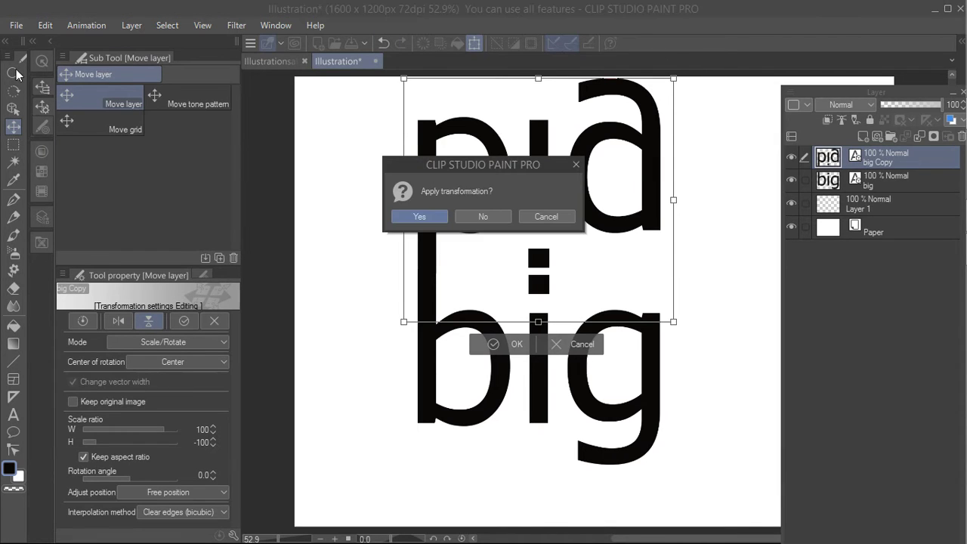
{"action": "left_click", "coordinate": [421, 217]}
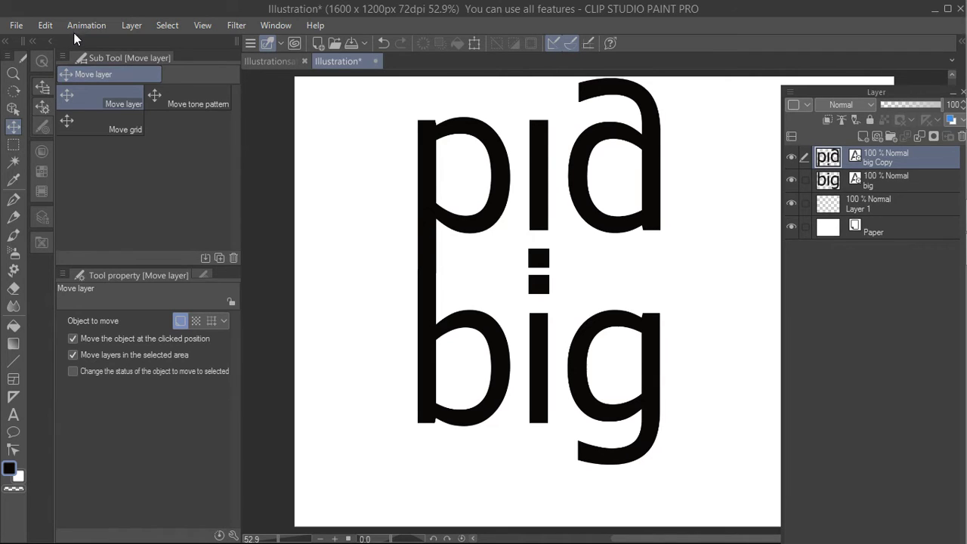
Step: Change the canvas size to 22.22 x 36 inches, switching the unit to inches and height to 36
{"action": "left_click", "coordinate": [47, 26]}
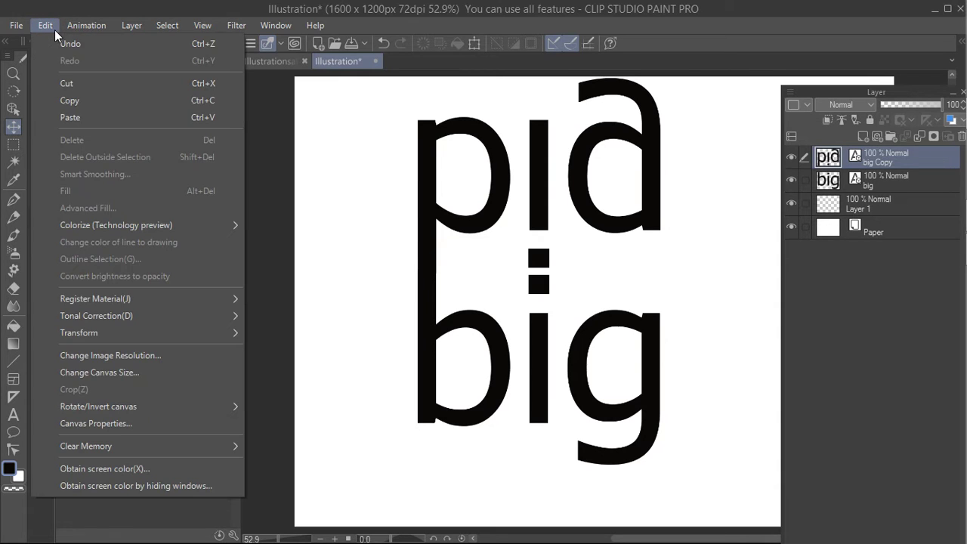
{"action": "left_click", "coordinate": [114, 372]}
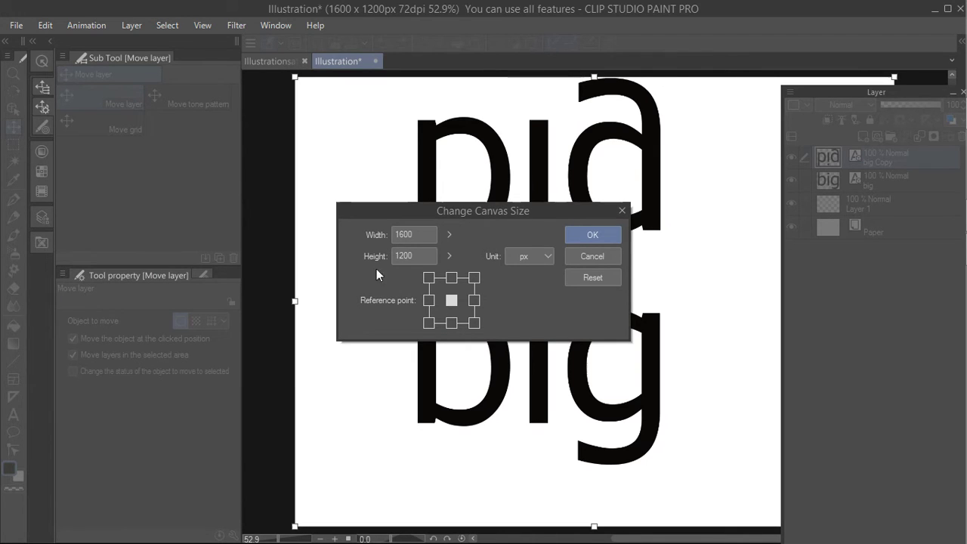
{"action": "double_click", "coordinate": [421, 256]}
{"action": "left_click", "coordinate": [551, 256]}
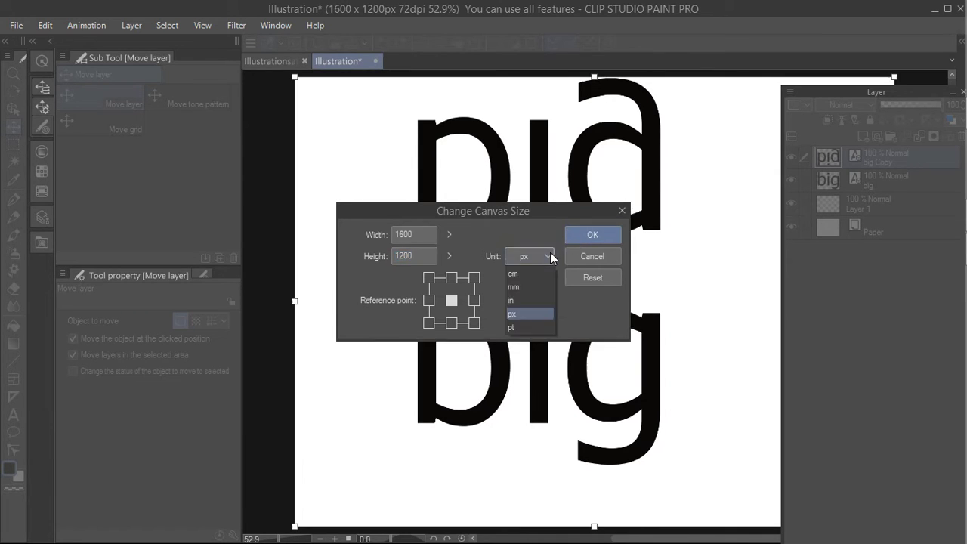
{"action": "left_click", "coordinate": [539, 301]}
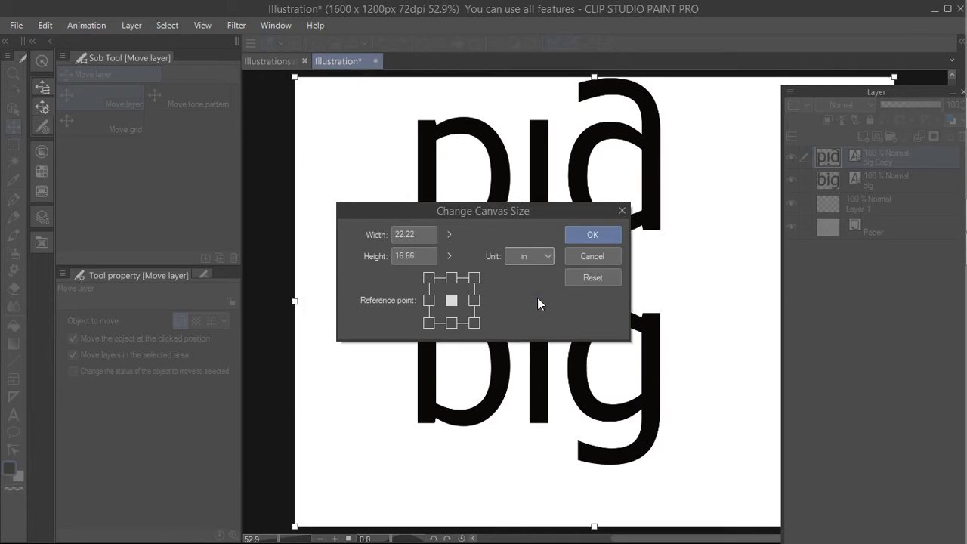
{"action": "left_click", "coordinate": [411, 252]}
{"action": "type", "text": "36"}
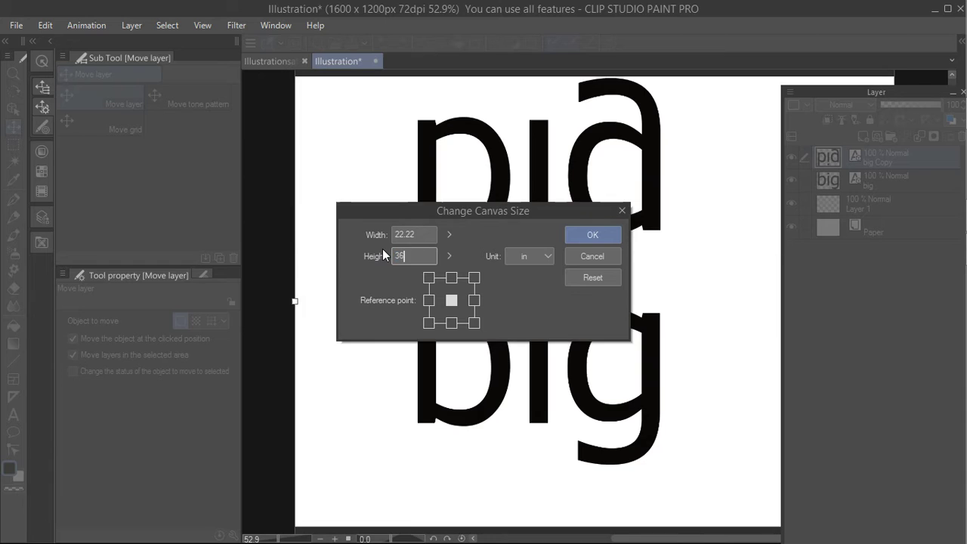
{"action": "left_click", "coordinate": [584, 236]}
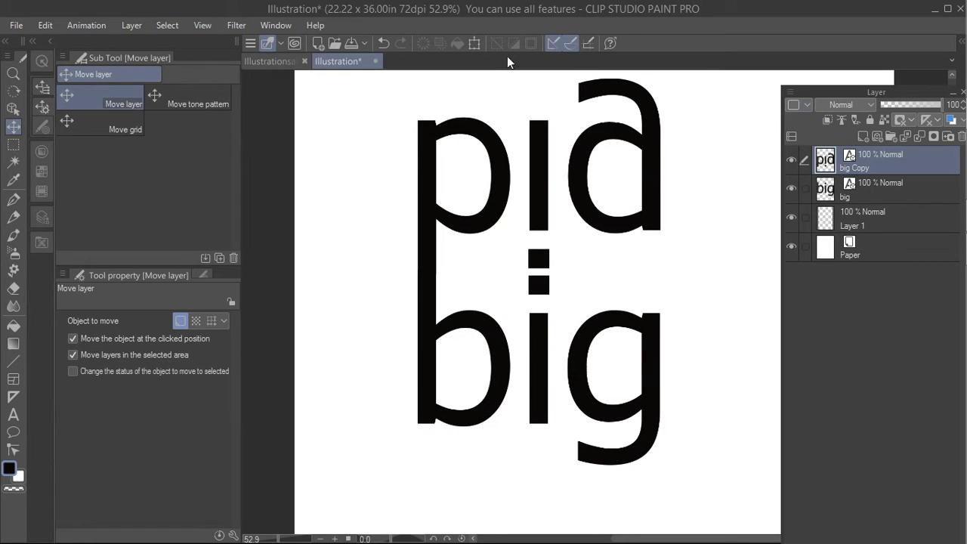
Step: Fit the canvas to the window and paste 'big Copy 2', moving it slightly higher
{"action": "left_click", "coordinate": [207, 26]}
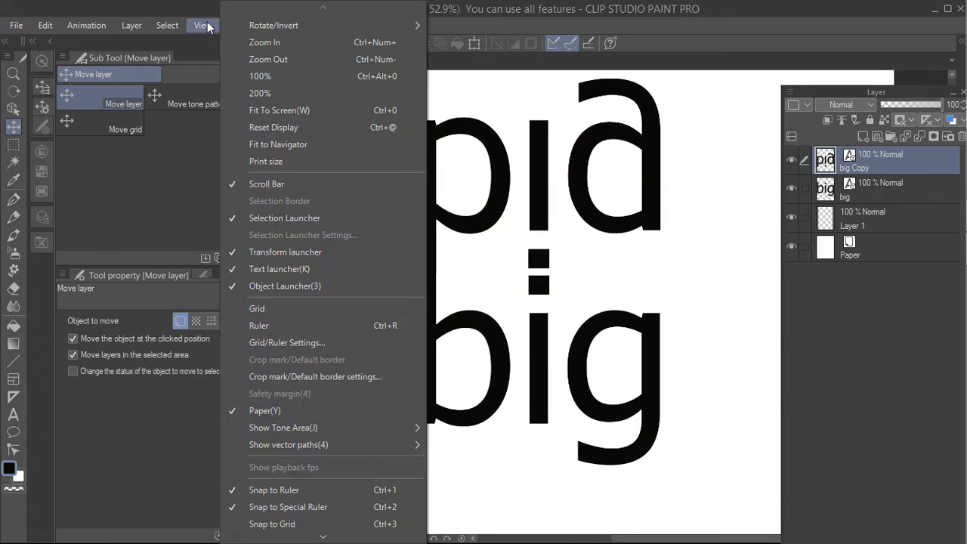
{"action": "left_click", "coordinate": [283, 109]}
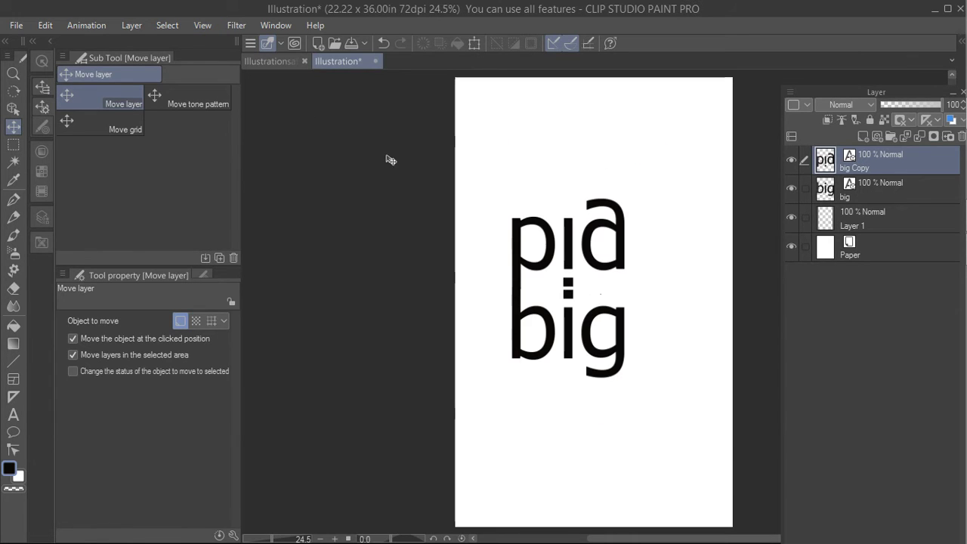
{"action": "left_click", "coordinate": [38, 28]}
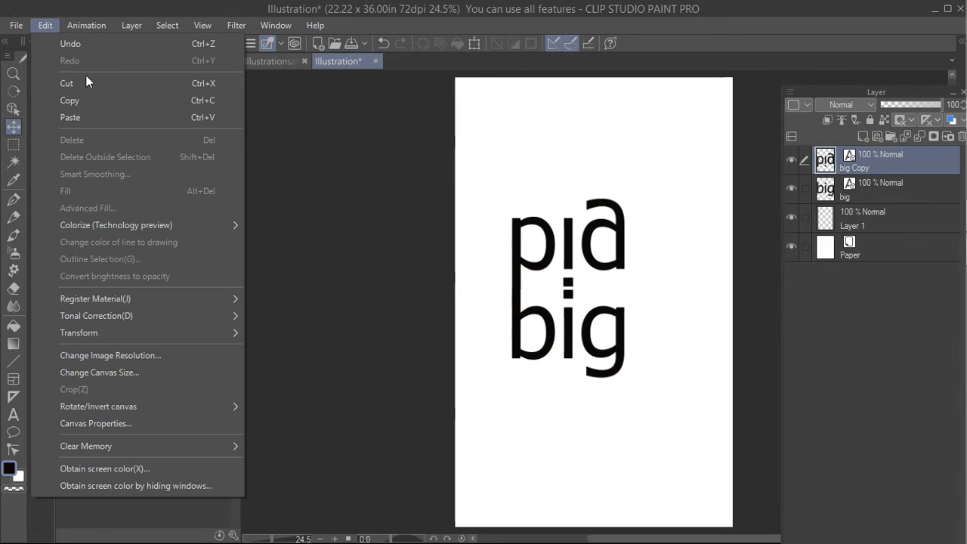
{"action": "left_click", "coordinate": [90, 115]}
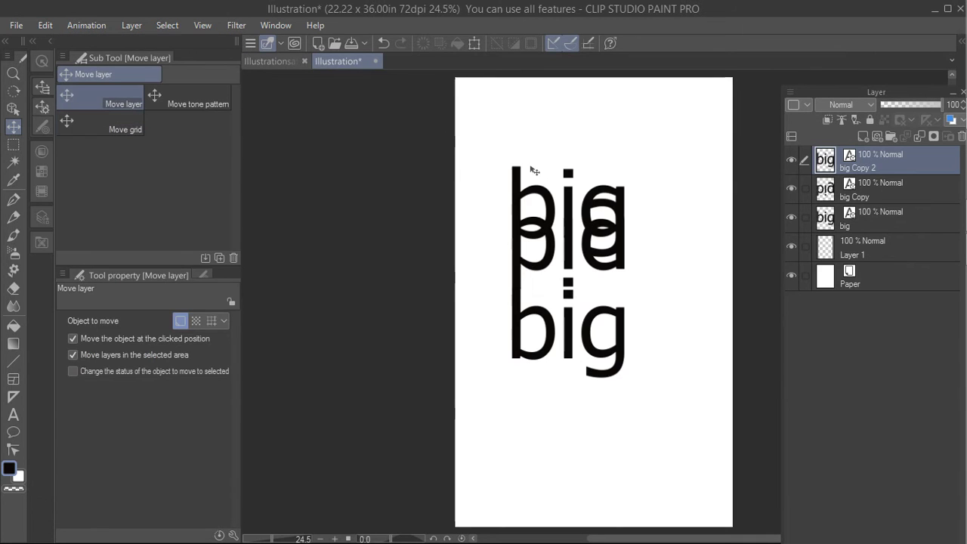
{"action": "left_click_drag", "start_coordinate": [520, 186], "coordinate": [519, 168]}
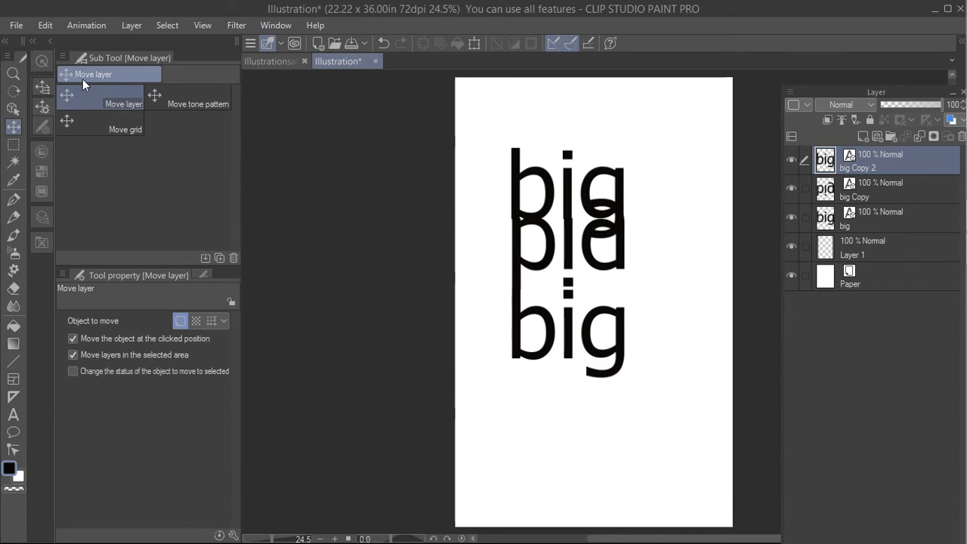
Step: Paste 'big Copy 3' below the lowest word, flip it upside down, and apply the flip
{"action": "left_click", "coordinate": [45, 25]}
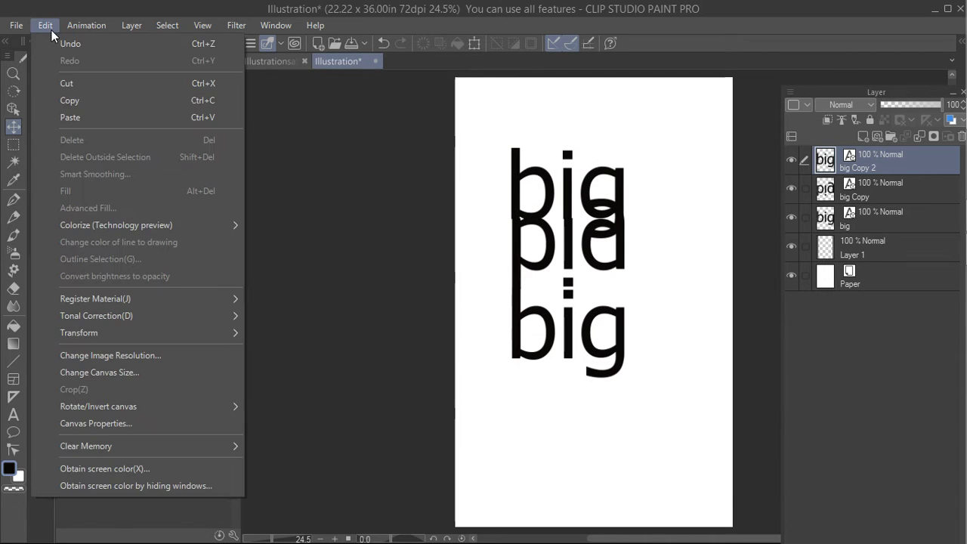
{"action": "left_click", "coordinate": [75, 118]}
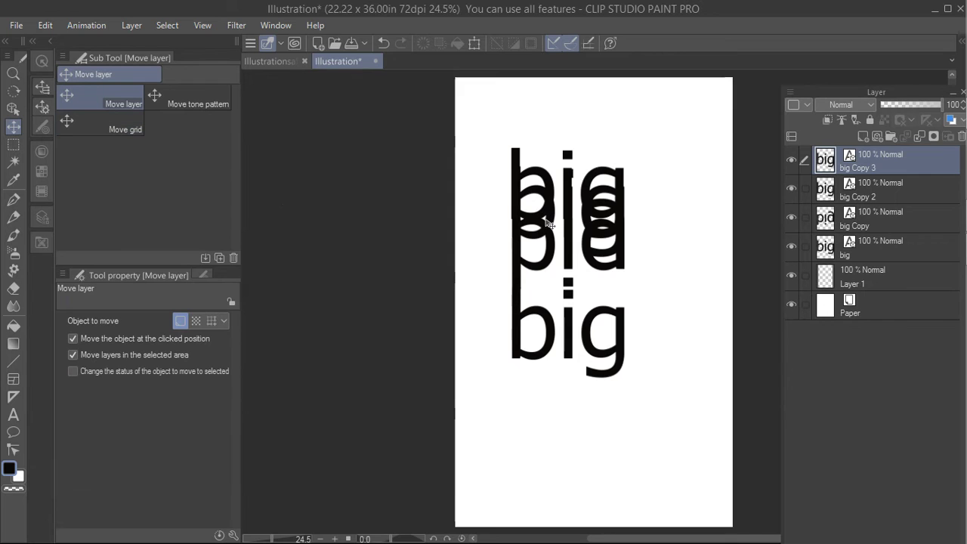
{"action": "left_click_drag", "start_coordinate": [549, 224], "coordinate": [551, 409]}
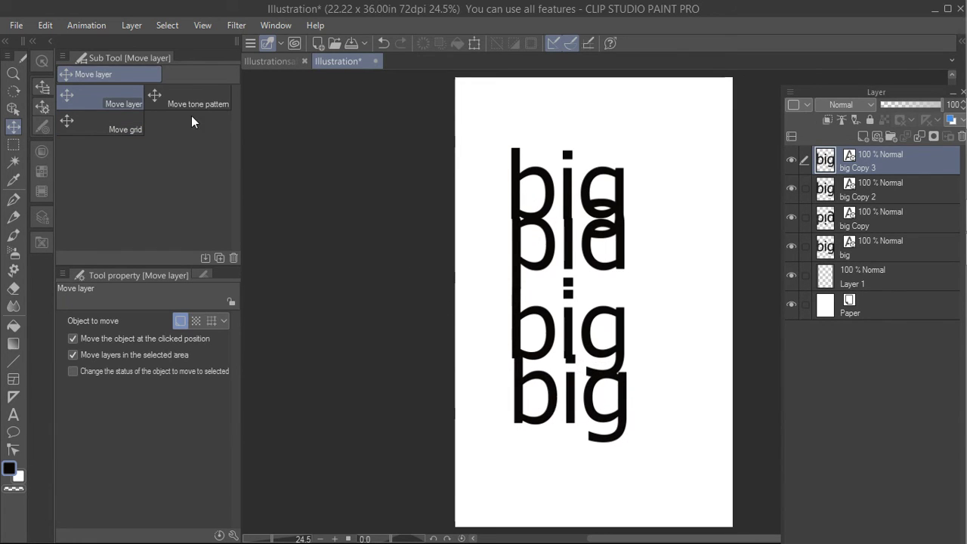
{"action": "left_click", "coordinate": [47, 25]}
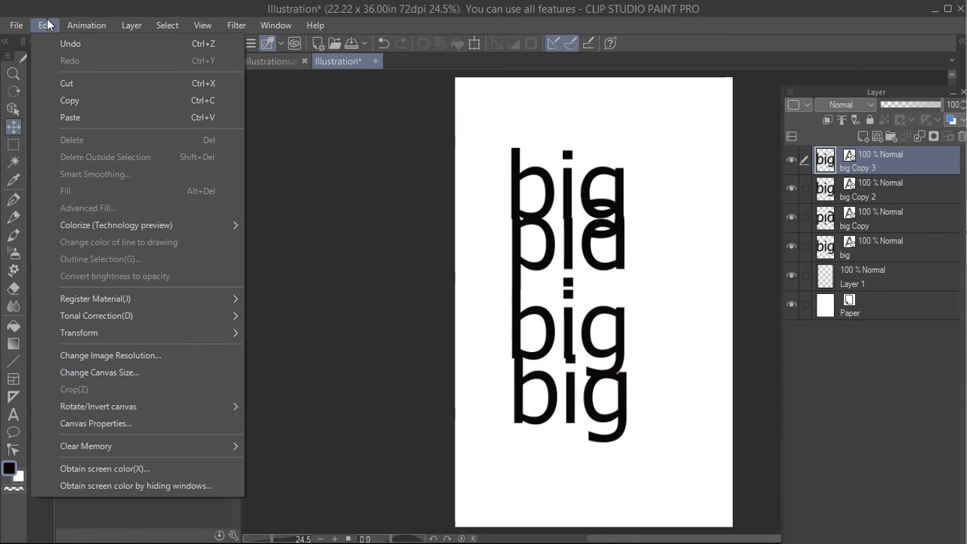
{"action": "mouse_move", "coordinate": [117, 326]}
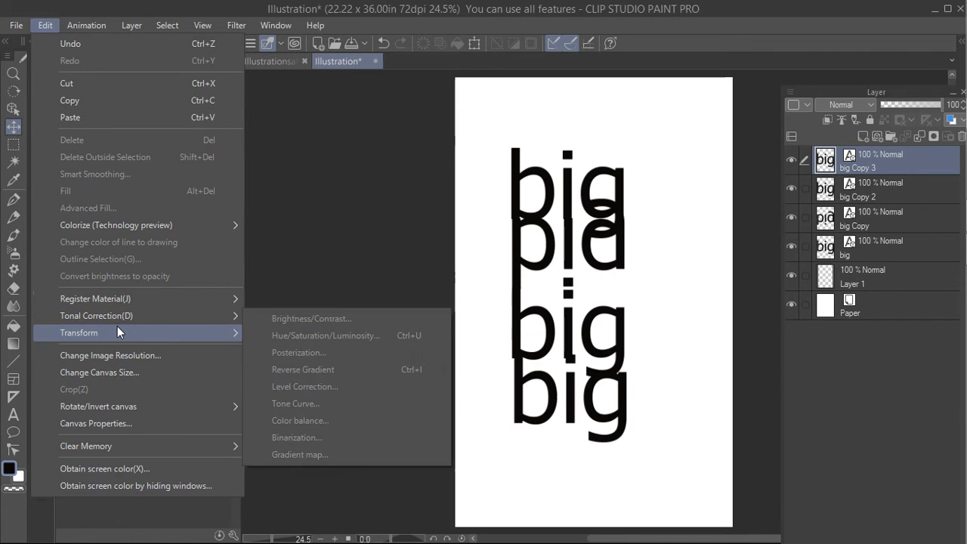
{"action": "left_click", "coordinate": [281, 268]}
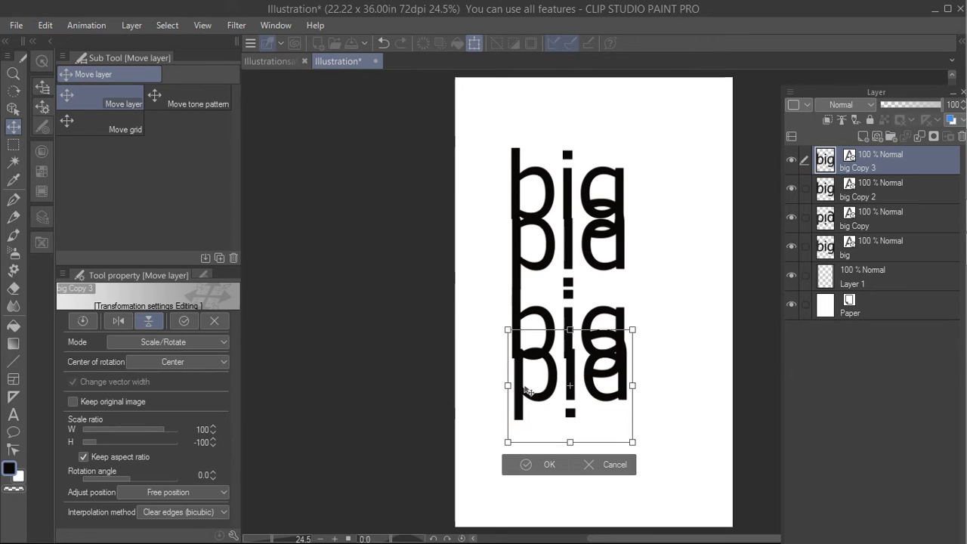
{"action": "left_click_drag", "start_coordinate": [526, 388], "coordinate": [521, 397]}
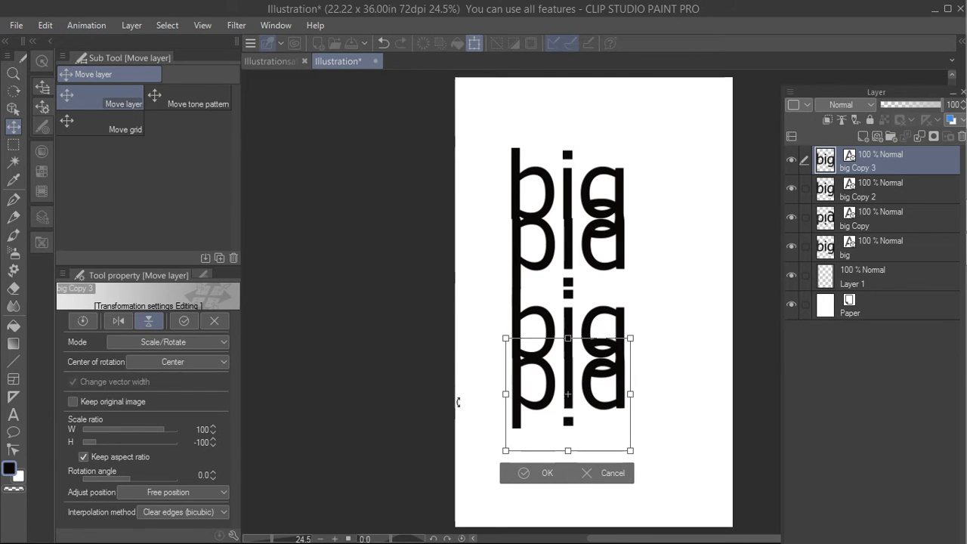
{"action": "left_click", "coordinate": [12, 162]}
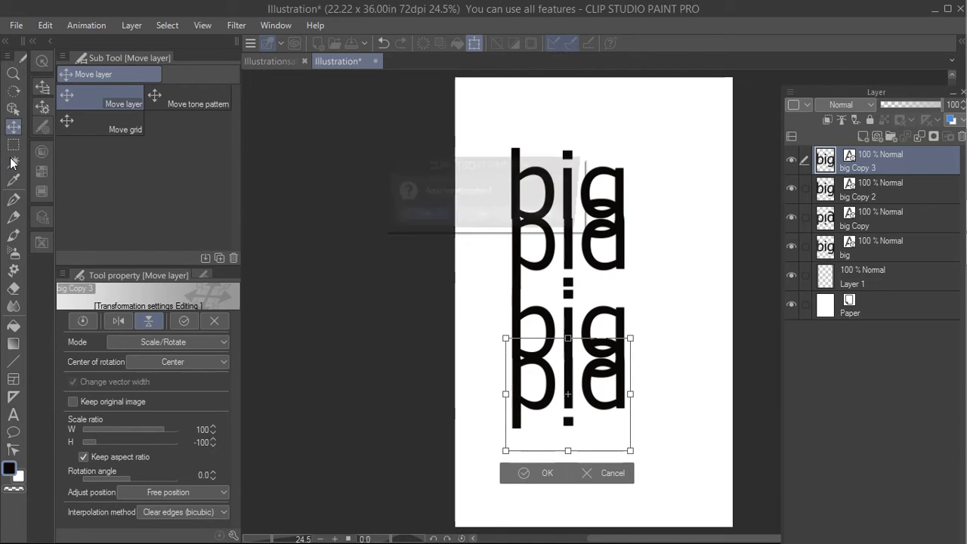
{"action": "left_click", "coordinate": [420, 218]}
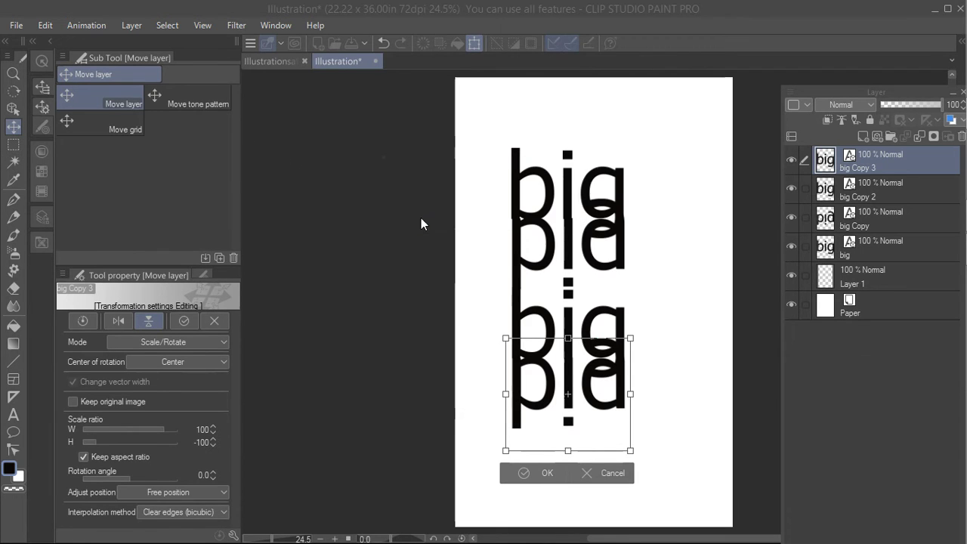
Step: Flatten the image into Layer 1 and crop to a rectangle around the four words (10.49 x 26.88 in)
{"action": "left_click", "coordinate": [132, 26]}
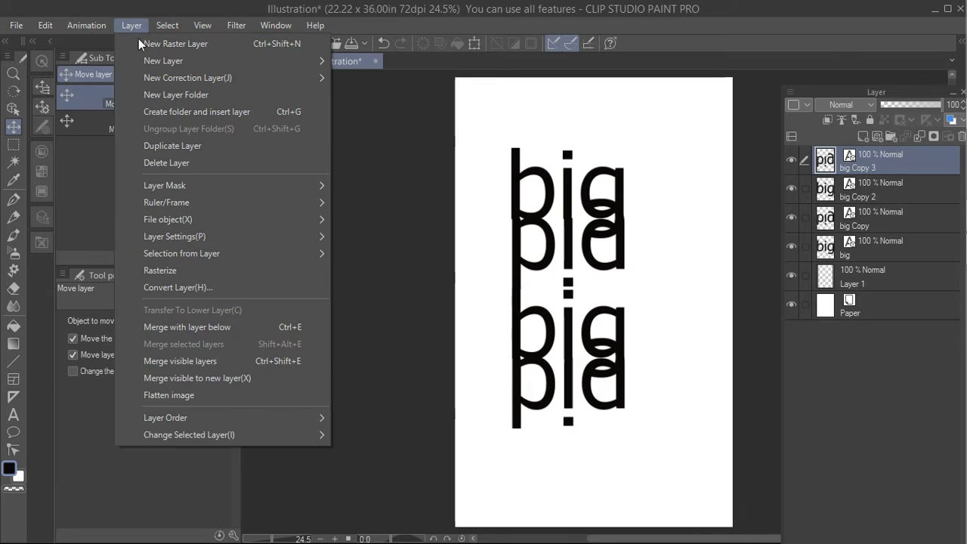
{"action": "left_click", "coordinate": [201, 397]}
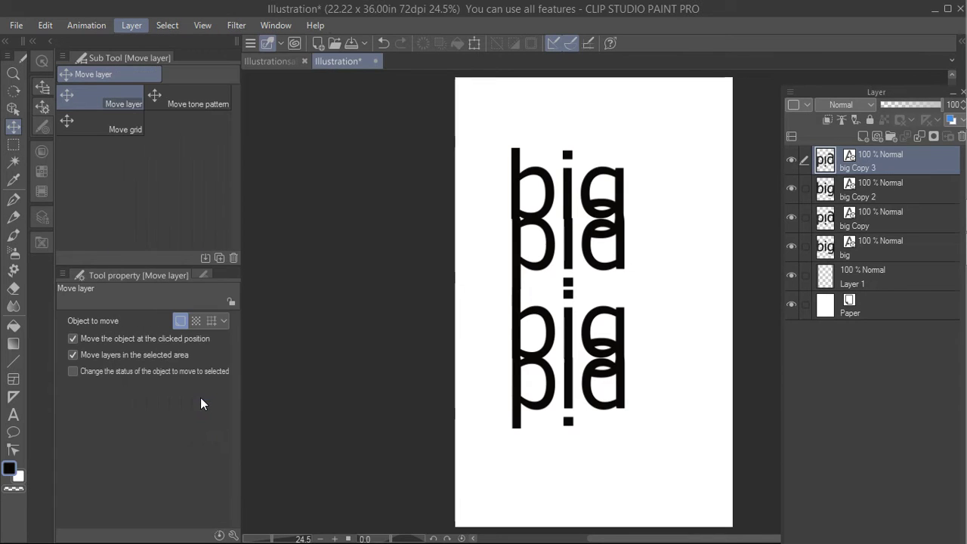
{"action": "left_click", "coordinate": [13, 144]}
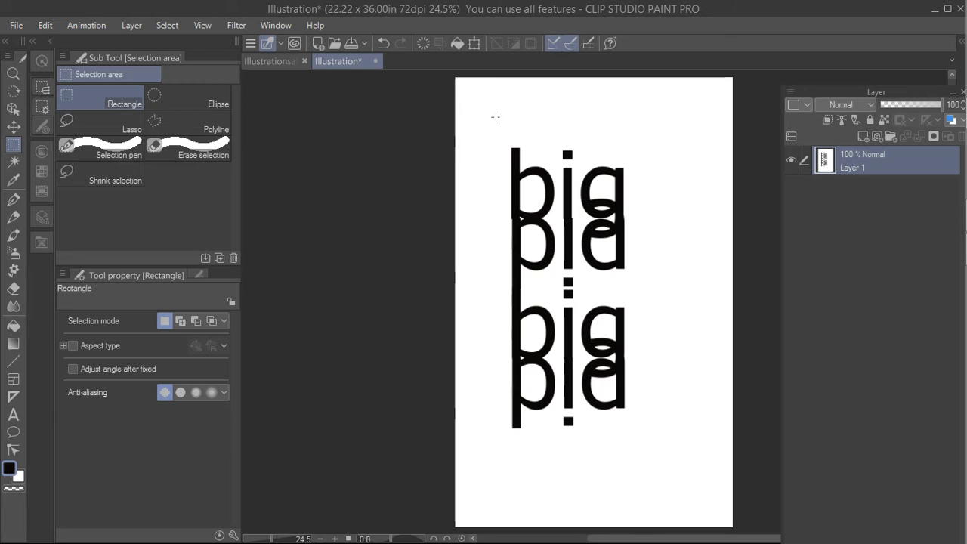
{"action": "left_click_drag", "start_coordinate": [501, 123], "coordinate": [632, 459]}
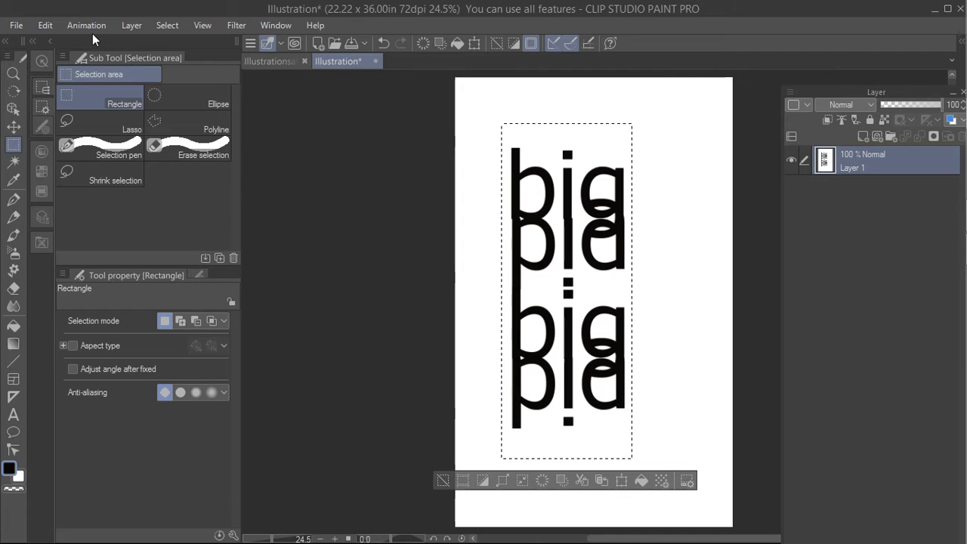
{"action": "left_click", "coordinate": [46, 25]}
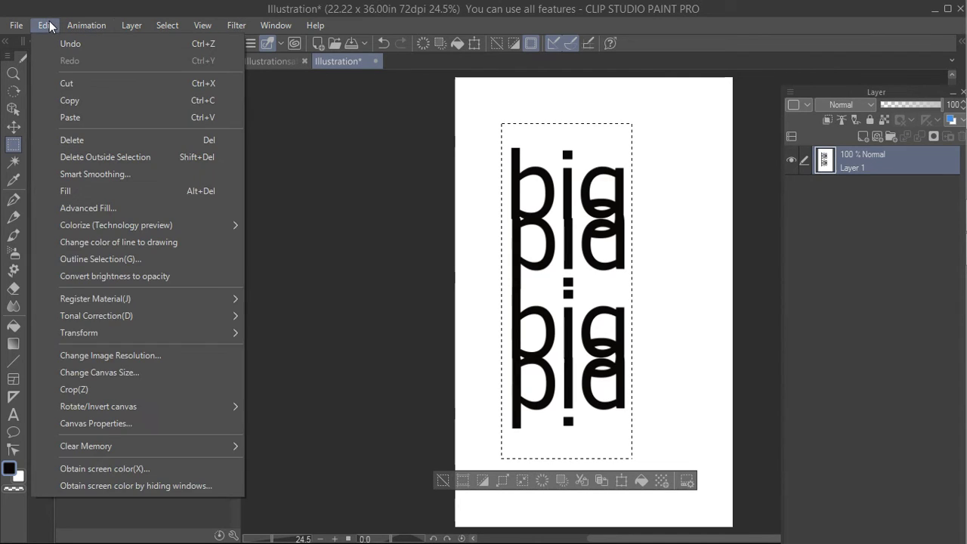
{"action": "left_click", "coordinate": [89, 385]}
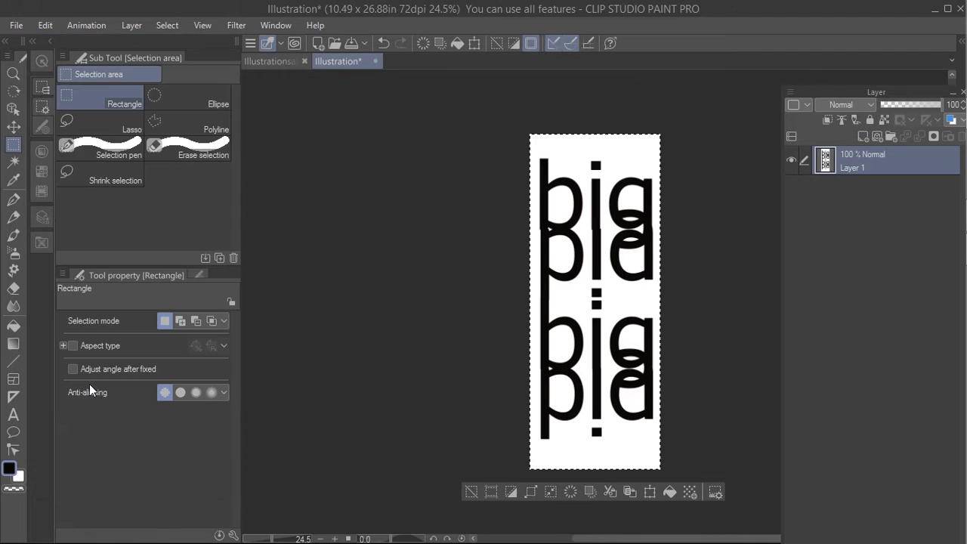
Step: Save the artwork to the Desktop as JPEG 'Illustration3', accepting the layer-flattening warning
{"action": "left_click", "coordinate": [16, 25]}
{"action": "left_click", "coordinate": [69, 152]}
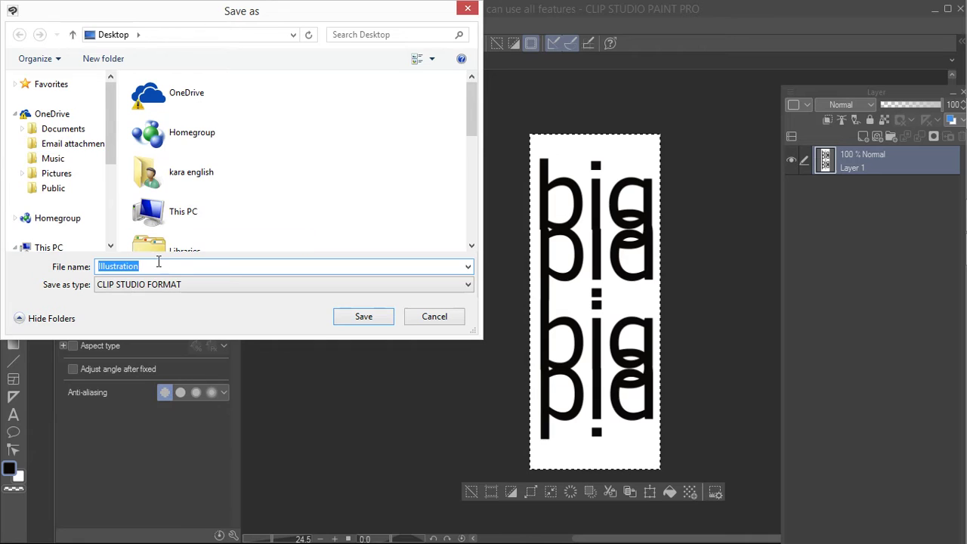
{"action": "left_click", "coordinate": [158, 265]}
{"action": "type", "text": "2"}
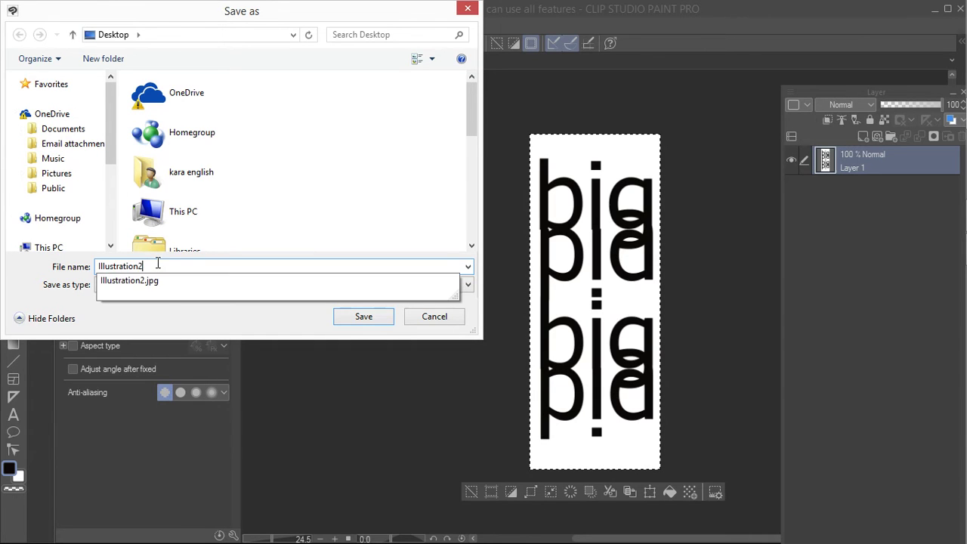
{"action": "left_click", "coordinate": [165, 283]}
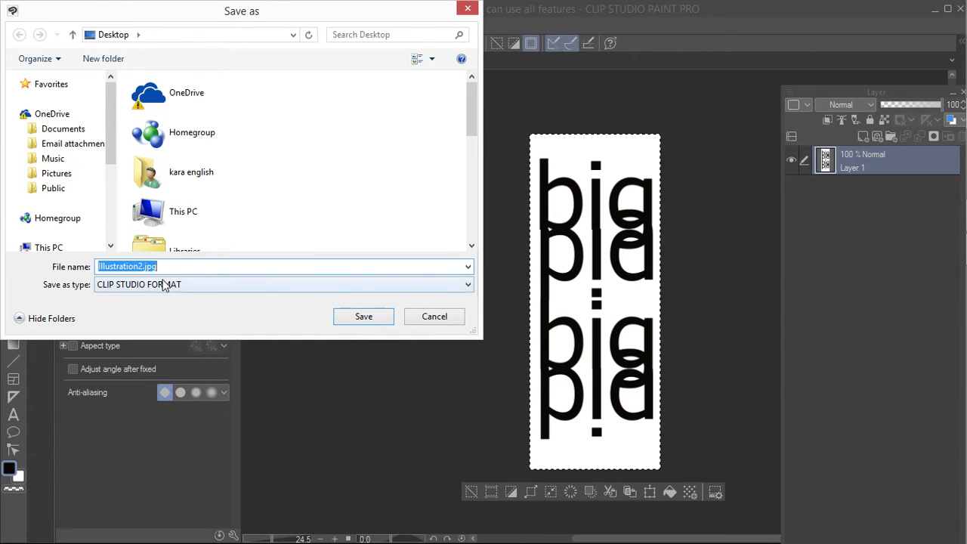
{"action": "left_click_drag", "start_coordinate": [159, 266], "coordinate": [137, 268]}
{"action": "type", "text": "3"}
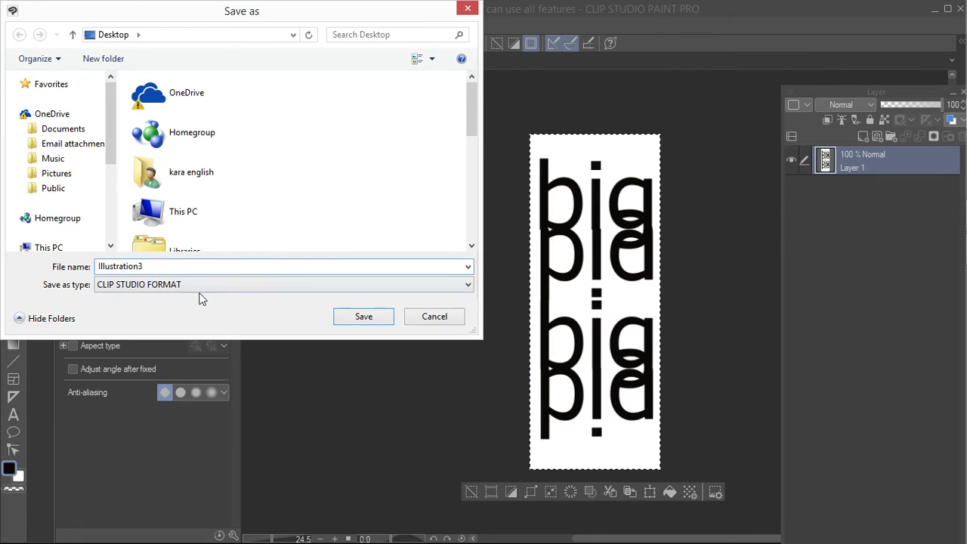
{"action": "left_click", "coordinate": [215, 283]}
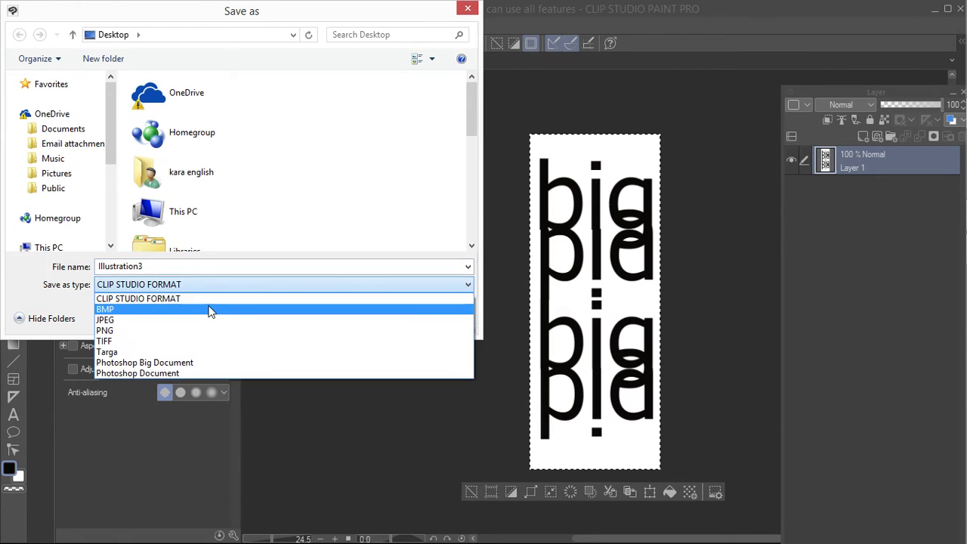
{"action": "left_click", "coordinate": [210, 321]}
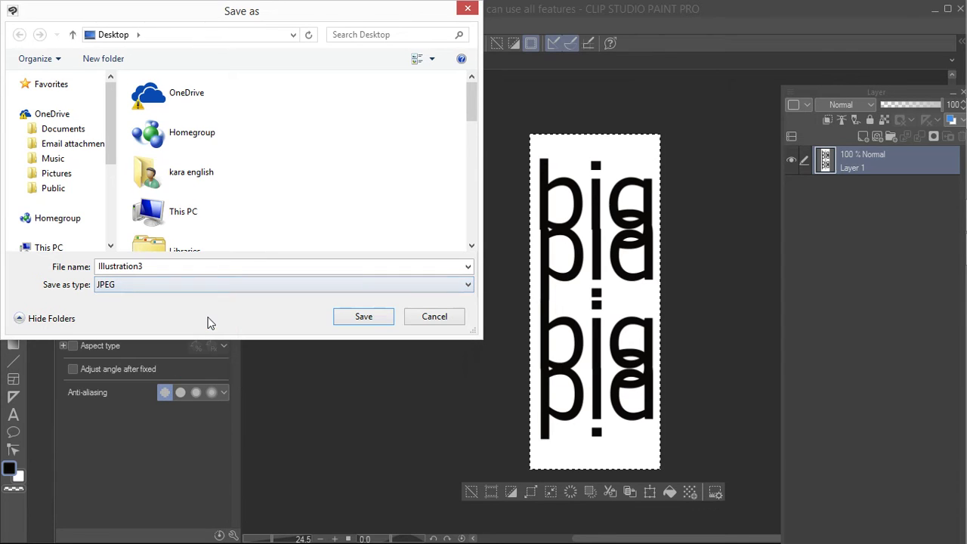
{"action": "left_click", "coordinate": [364, 316]}
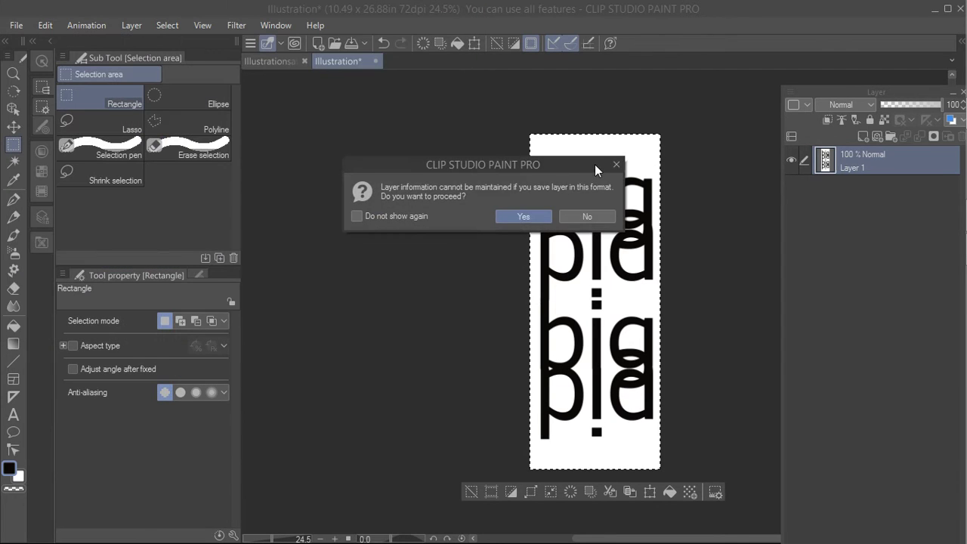
{"action": "left_click", "coordinate": [523, 217]}
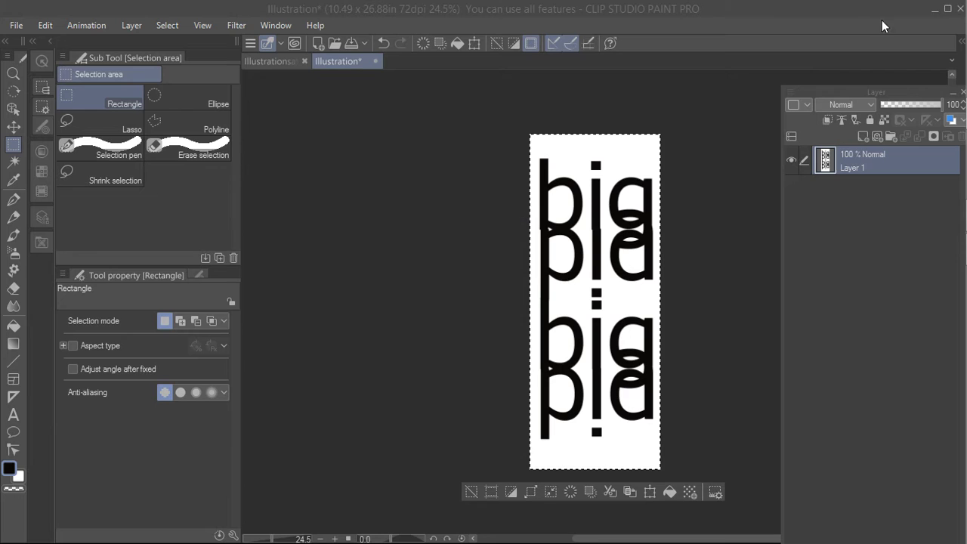
Step: Minimize Clip Studio Paint and its launcher, then bring the Word Expressive Typography Assignment forward
{"action": "left_click", "coordinate": [934, 9]}
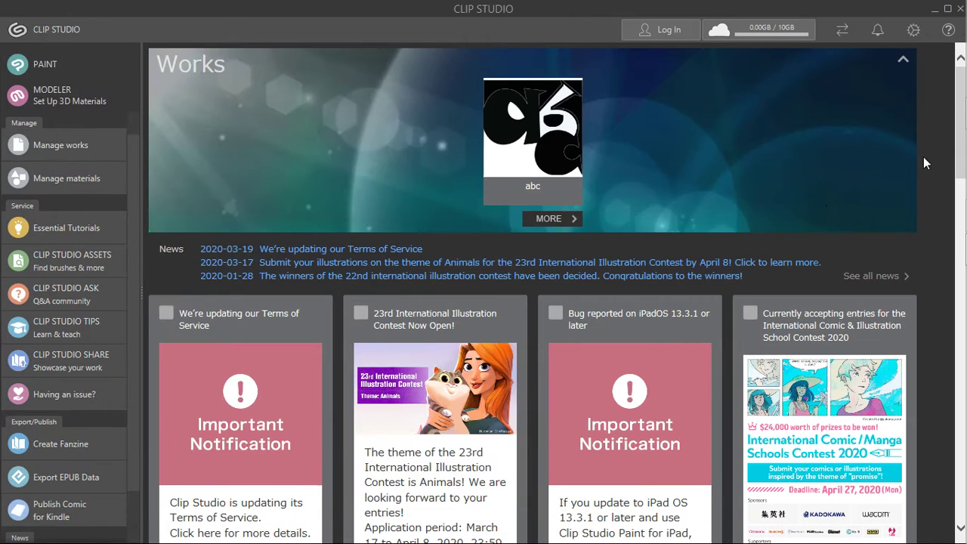
{"action": "left_click", "coordinate": [935, 9]}
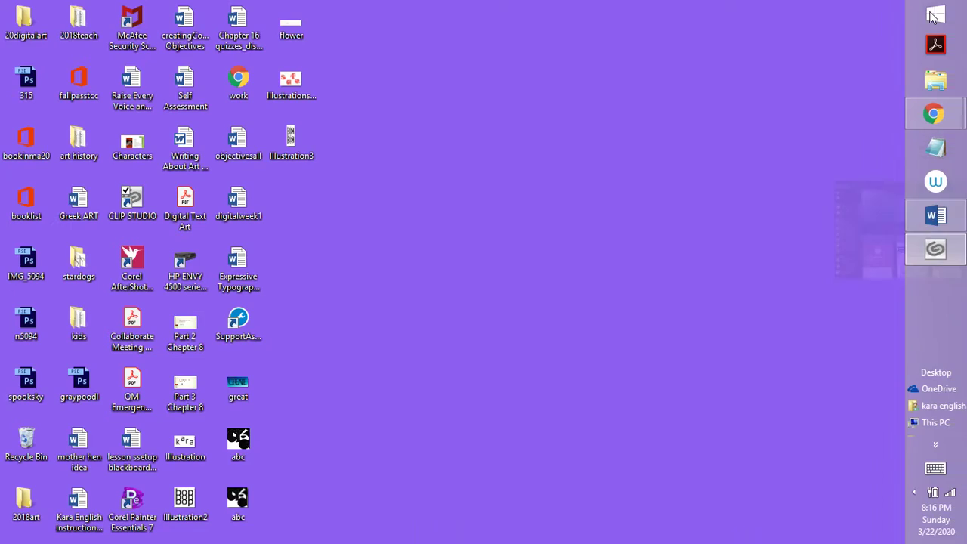
{"action": "left_click", "coordinate": [936, 250]}
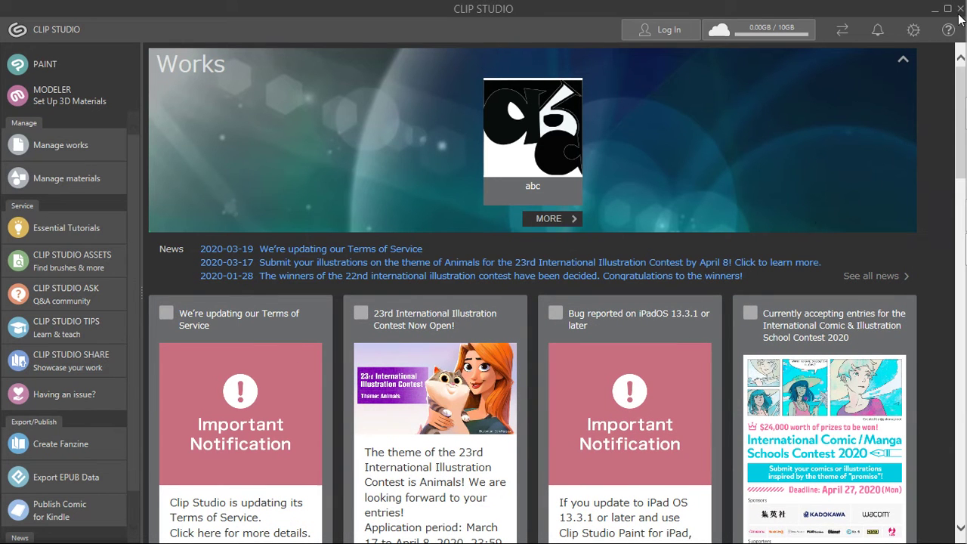
{"action": "left_click", "coordinate": [114, 62]}
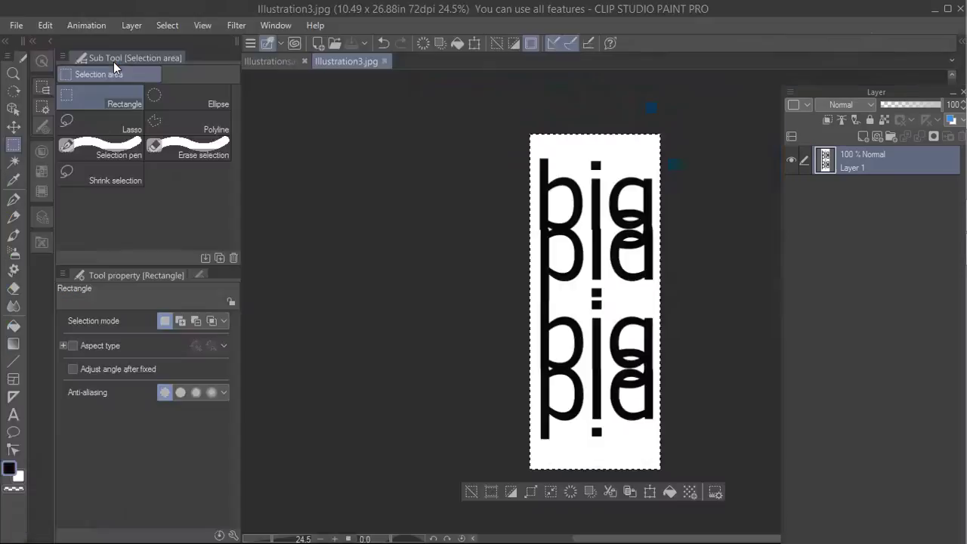
{"action": "left_click", "coordinate": [936, 11]}
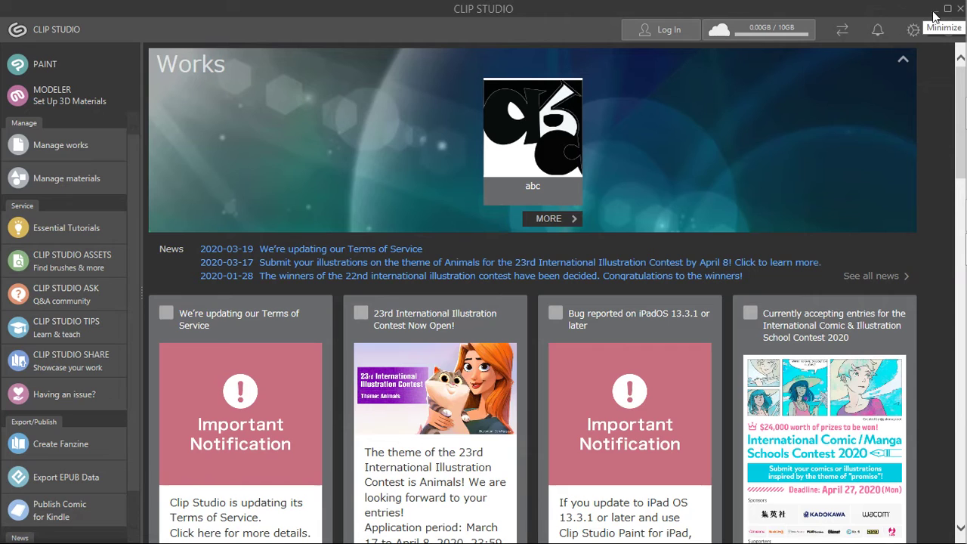
{"action": "left_click", "coordinate": [935, 12]}
{"action": "left_click", "coordinate": [940, 217]}
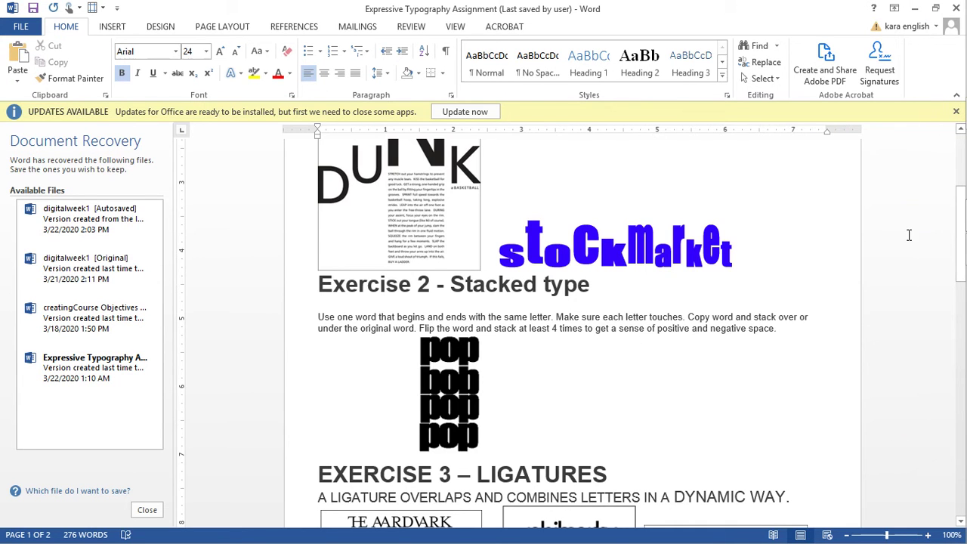
Step: Scroll down through the assignment's exercise instructions, then minimize the Word window
{"action": "left_click_drag", "start_coordinate": [960, 249], "coordinate": [966, 322]}
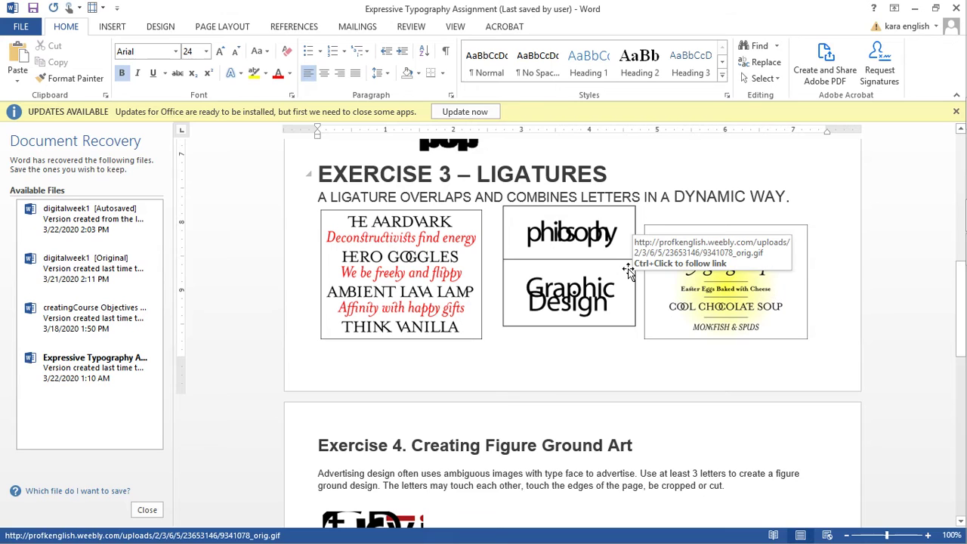
{"action": "left_click", "coordinate": [917, 7]}
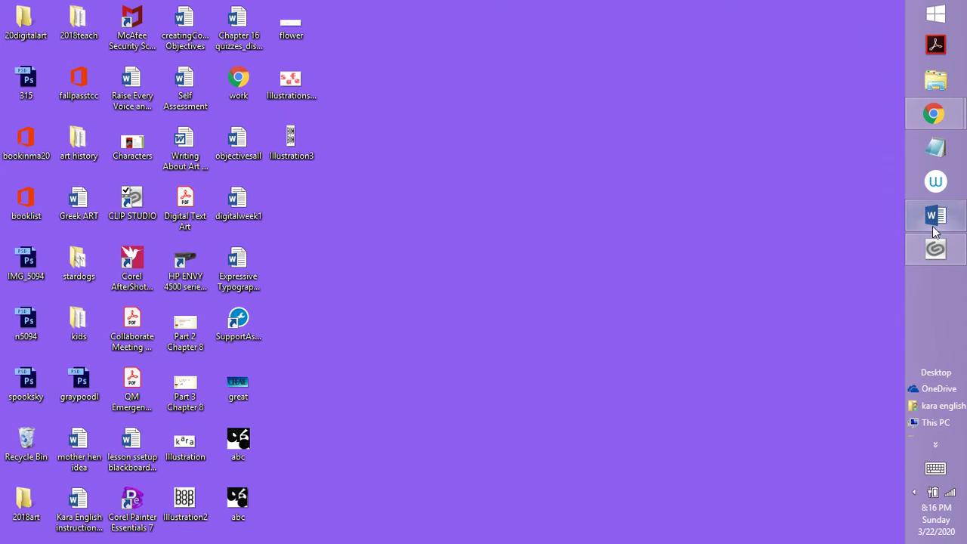
Step: Return from the CLIP STUDIO launcher to Paint and create a new 1600 x 1200 canvas
{"action": "left_click", "coordinate": [935, 250]}
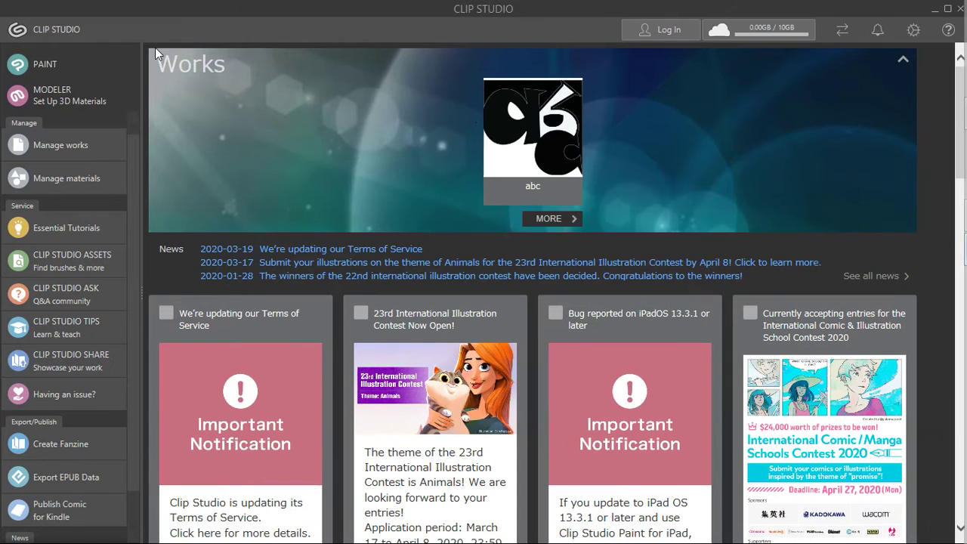
{"action": "left_click", "coordinate": [116, 62]}
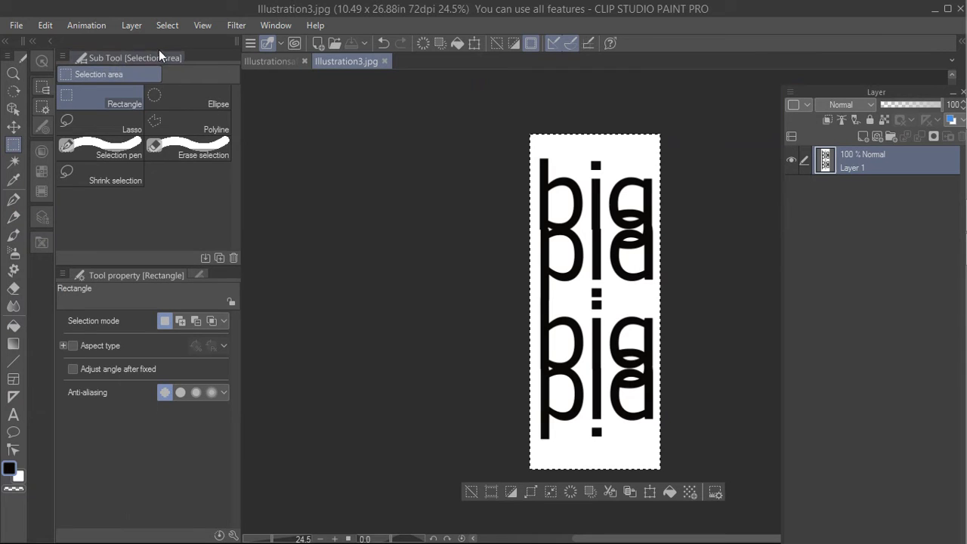
{"action": "left_click", "coordinate": [16, 24]}
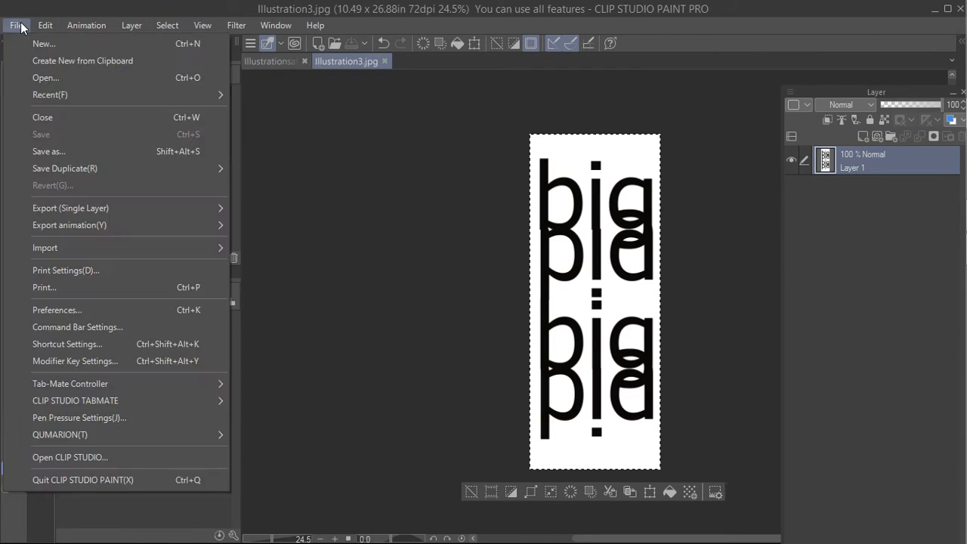
{"action": "left_click", "coordinate": [36, 42]}
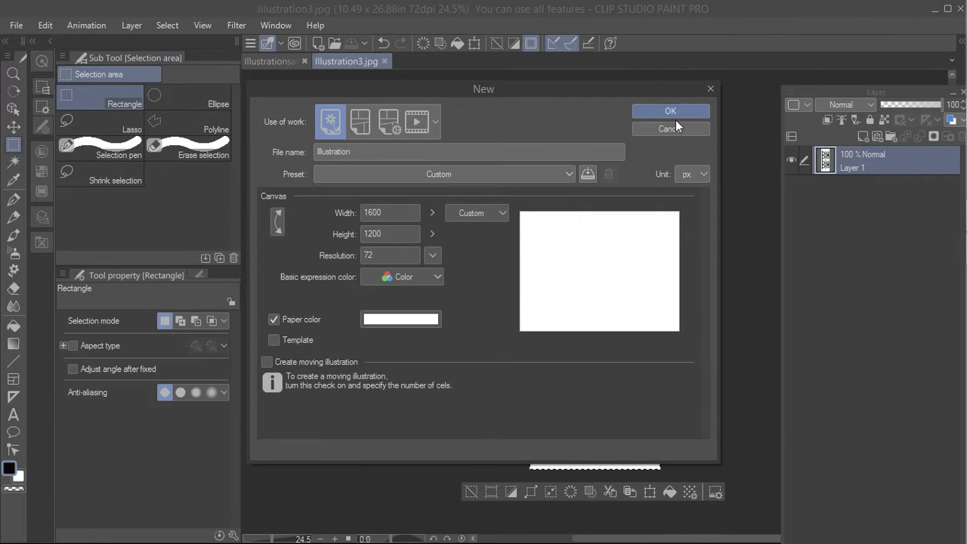
{"action": "left_click", "coordinate": [672, 111]}
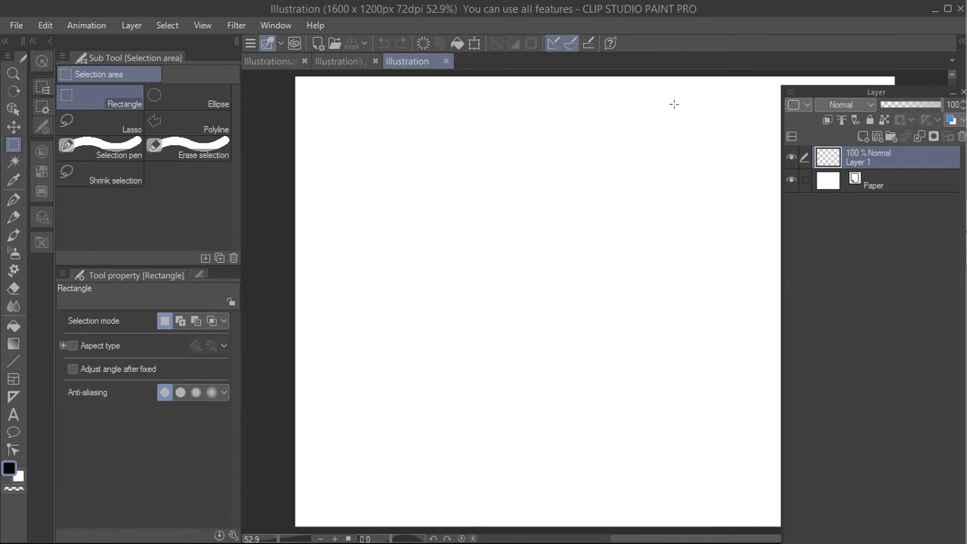
Step: Select the Text tool and set its font to Wide Latin
{"action": "left_click", "coordinate": [22, 415]}
{"action": "left_click", "coordinate": [192, 324]}
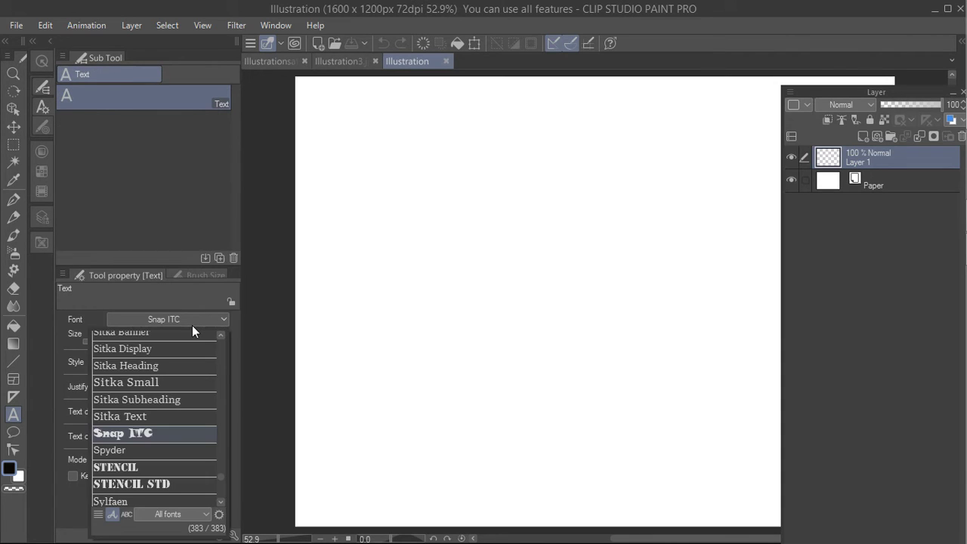
{"action": "scroll", "coordinate": [209, 363], "scroll_direction": "up", "scroll_amount": 1}
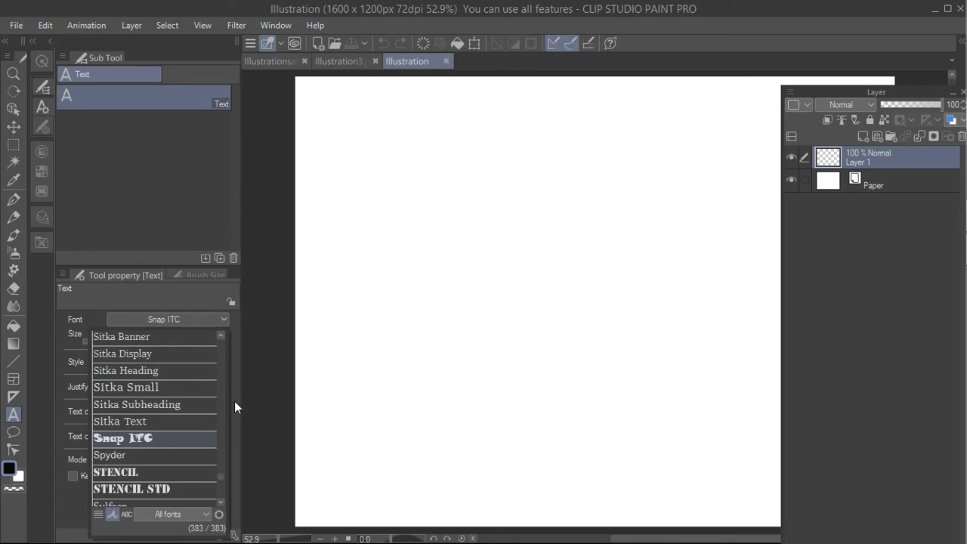
{"action": "scroll", "coordinate": [218, 478], "scroll_direction": "down", "scroll_amount": 3}
{"action": "left_click", "coordinate": [220, 489]}
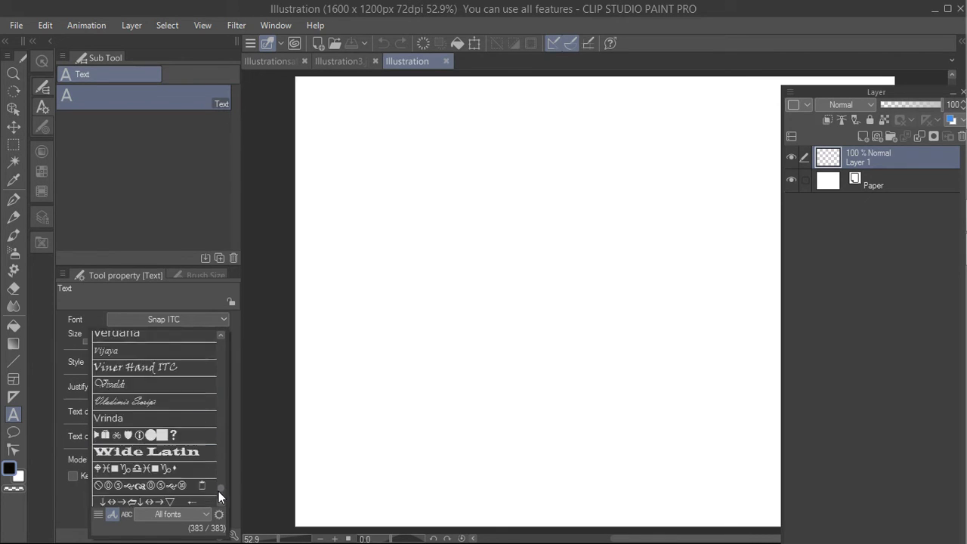
{"action": "left_click", "coordinate": [200, 454]}
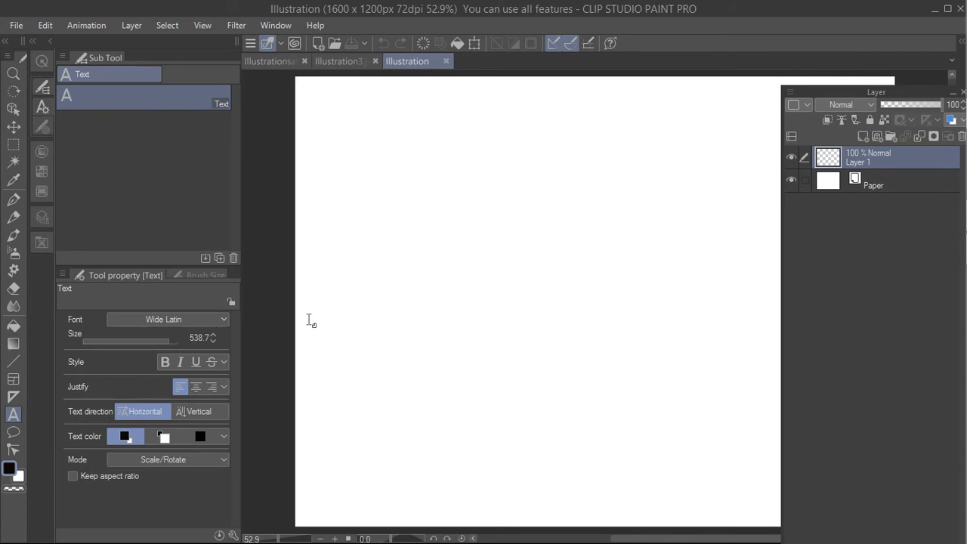
Step: Type a black Wide Latin 'P' at a much smaller text size, mid-left on the canvas
{"action": "left_click", "coordinate": [336, 281]}
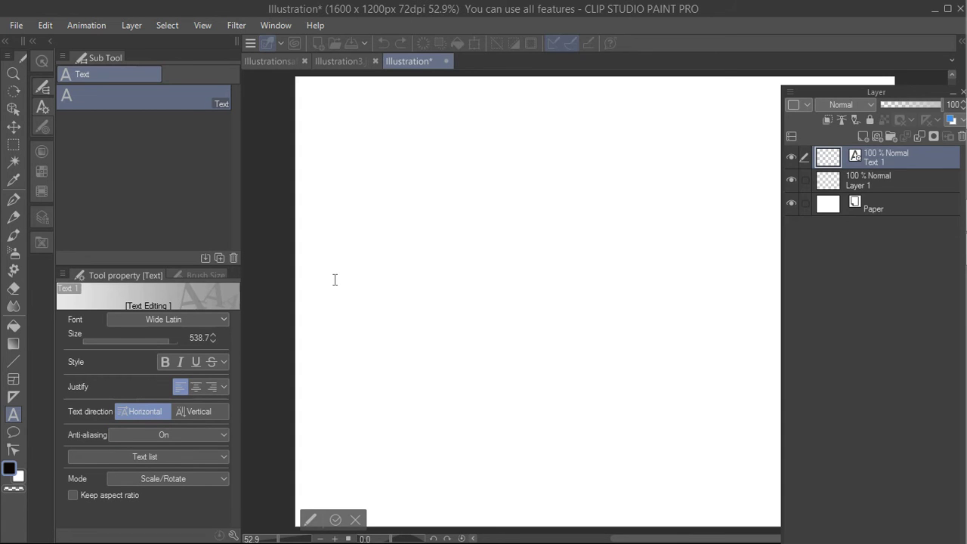
{"action": "type", "text": "P"}
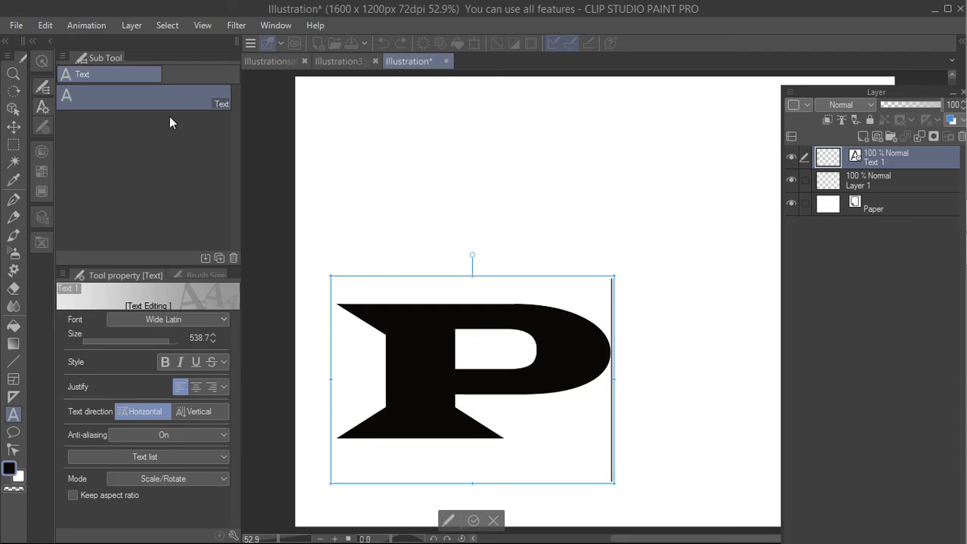
{"action": "left_click", "coordinate": [42, 27]}
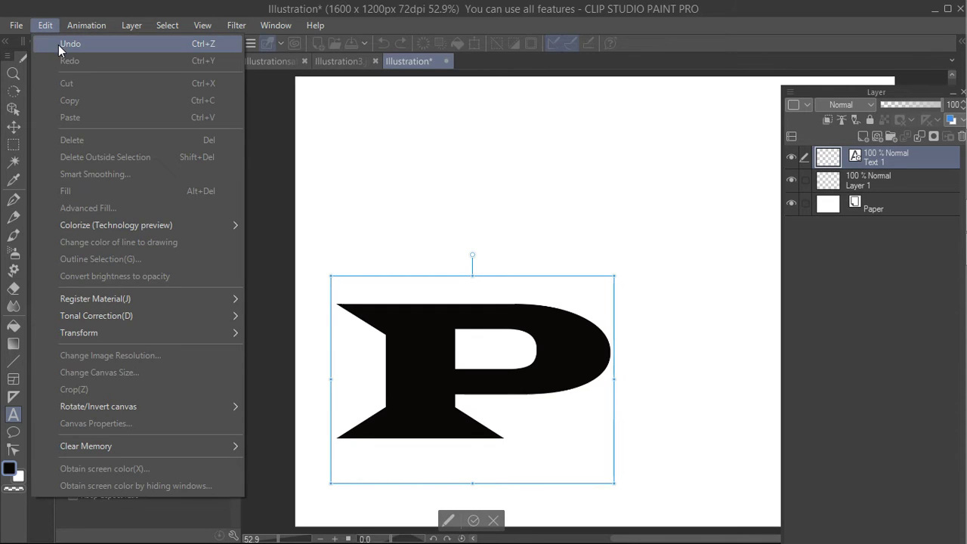
{"action": "left_click", "coordinate": [58, 44]}
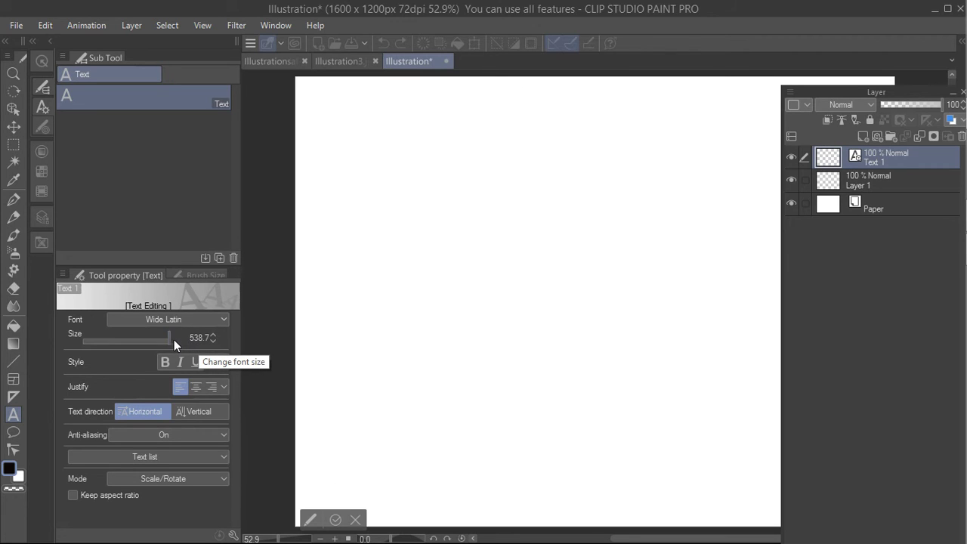
{"action": "mouse_move", "coordinate": [169, 338]}
{"action": "left_mouse_down"}
{"action": "mouse_move", "coordinate": [144, 341]}
{"action": "mouse_move", "coordinate": [159, 346]}
{"action": "left_mouse_up"}
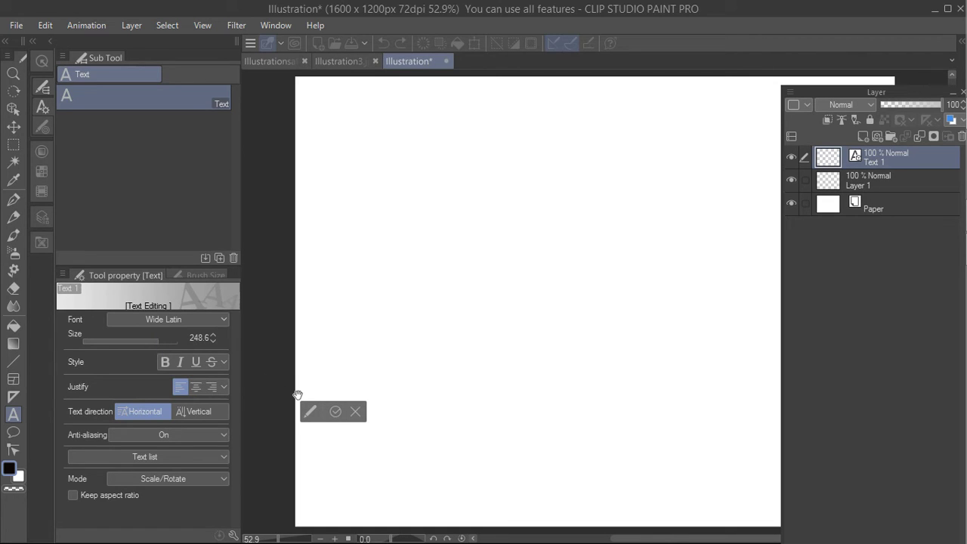
{"action": "type", "text": "P"}
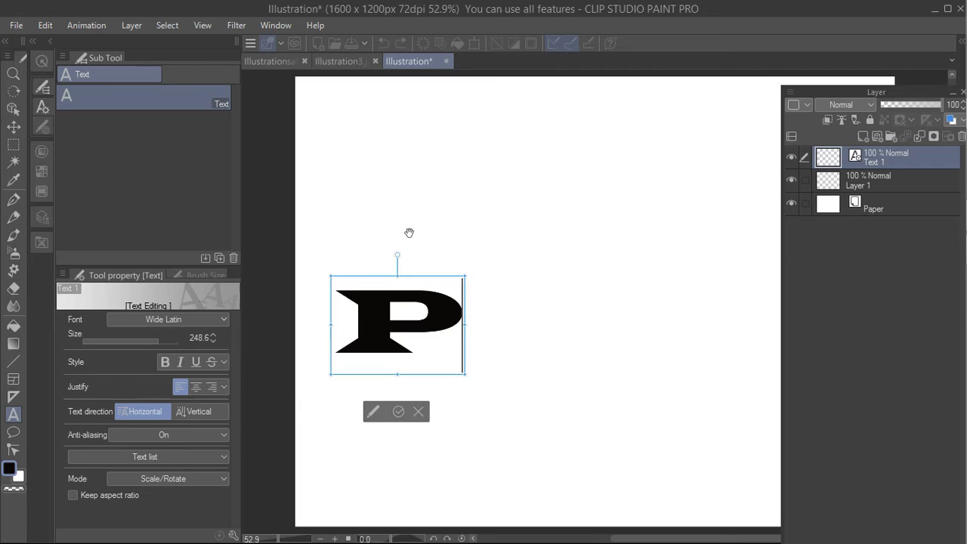
{"action": "key", "text": "Escape"}
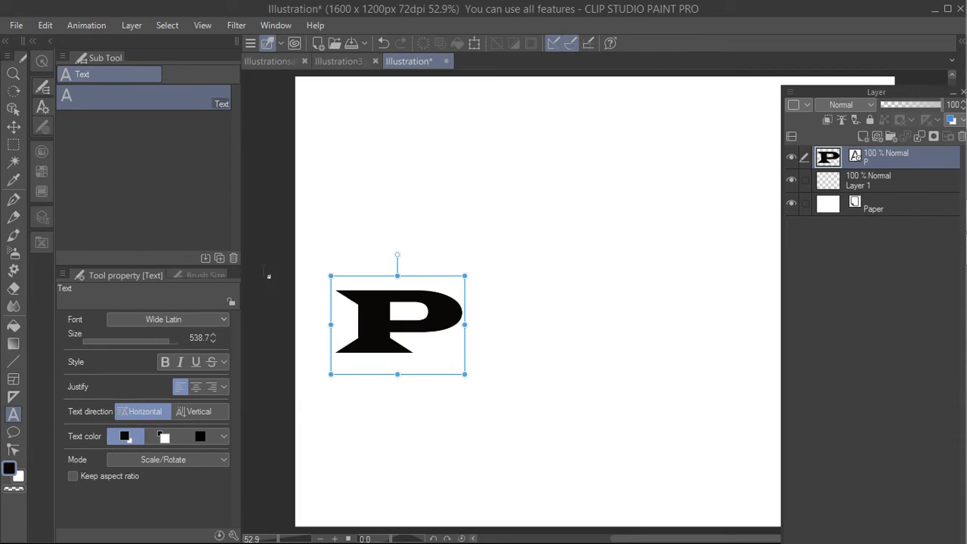
Step: Add a capital 'R' beside the P at text size about 182.5
{"action": "left_click", "coordinate": [923, 187]}
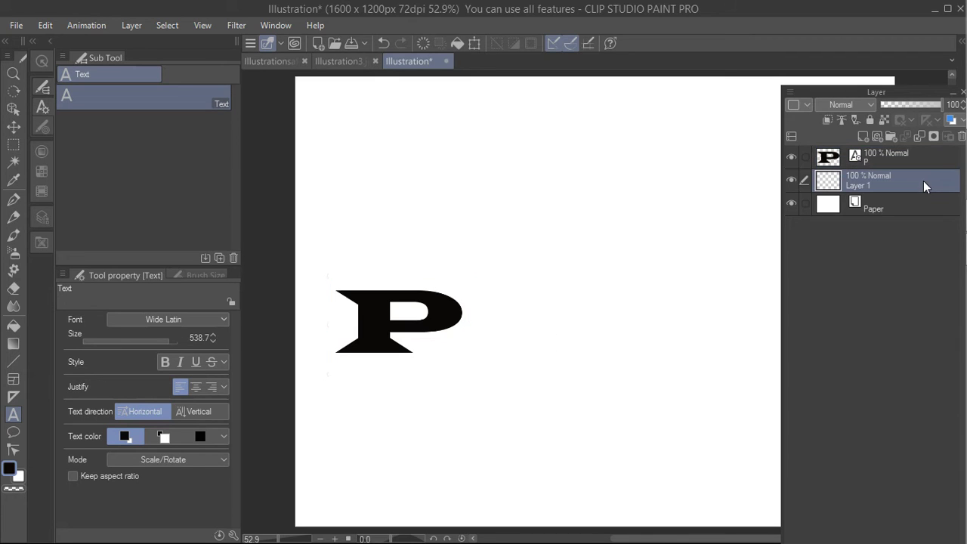
{"action": "left_click", "coordinate": [479, 323]}
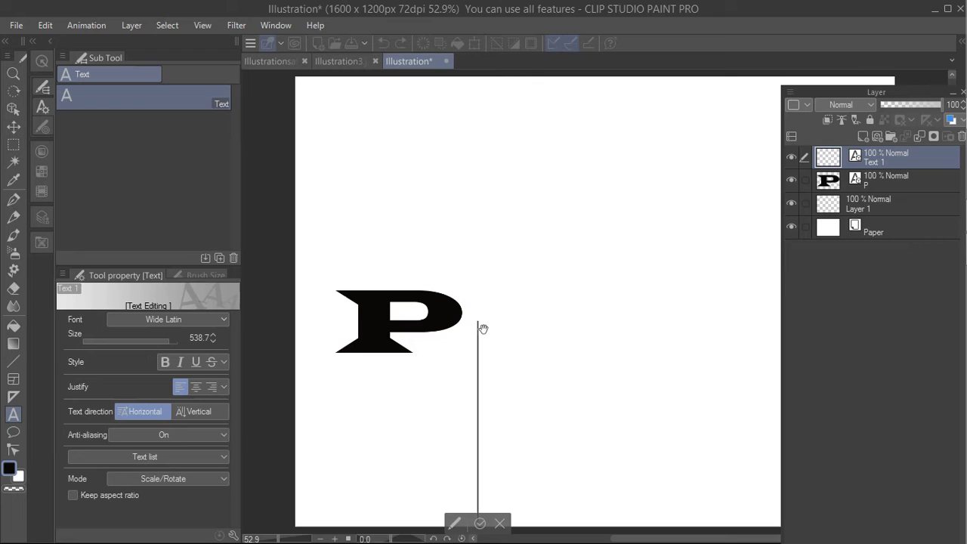
{"action": "type", "text": "R"}
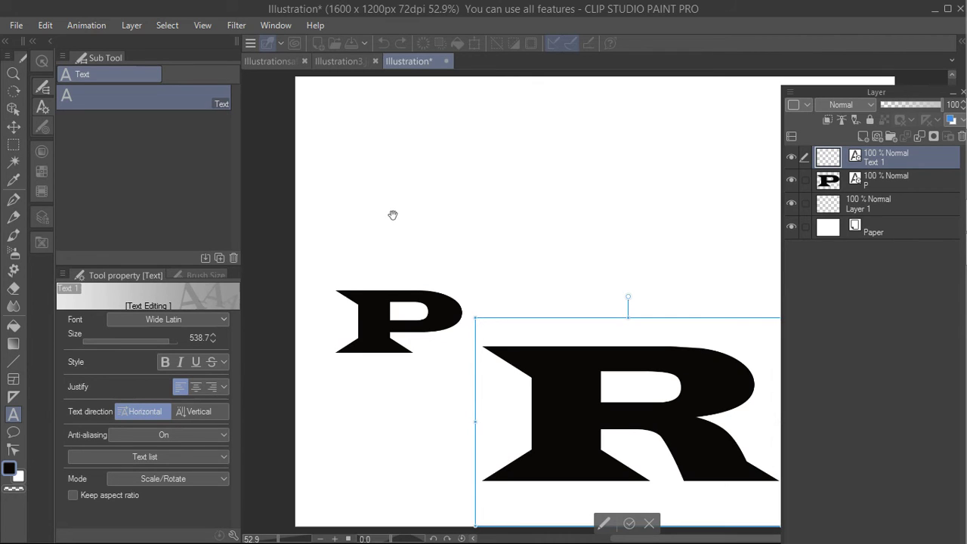
{"action": "left_click", "coordinate": [46, 25]}
{"action": "left_click", "coordinate": [61, 42]}
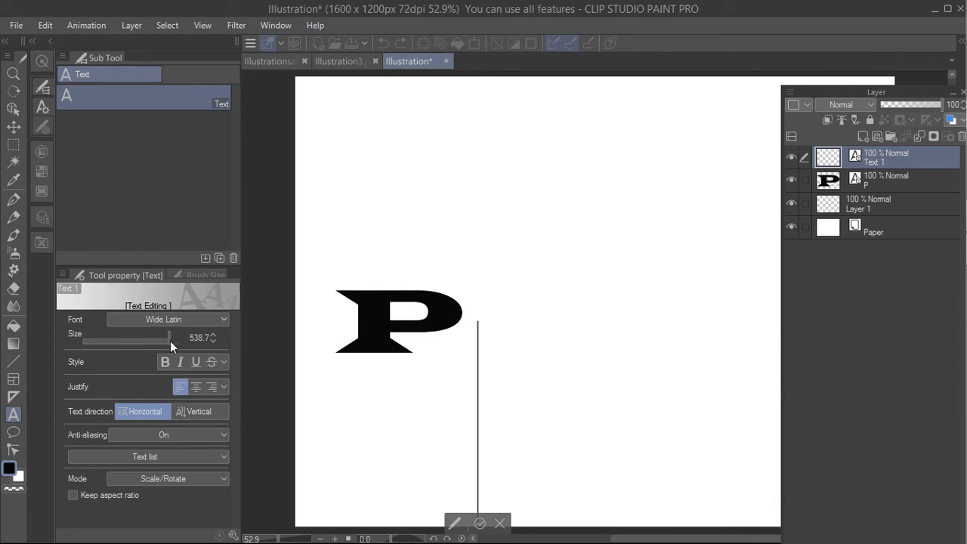
{"action": "left_click_drag", "start_coordinate": [170, 341], "coordinate": [141, 341]}
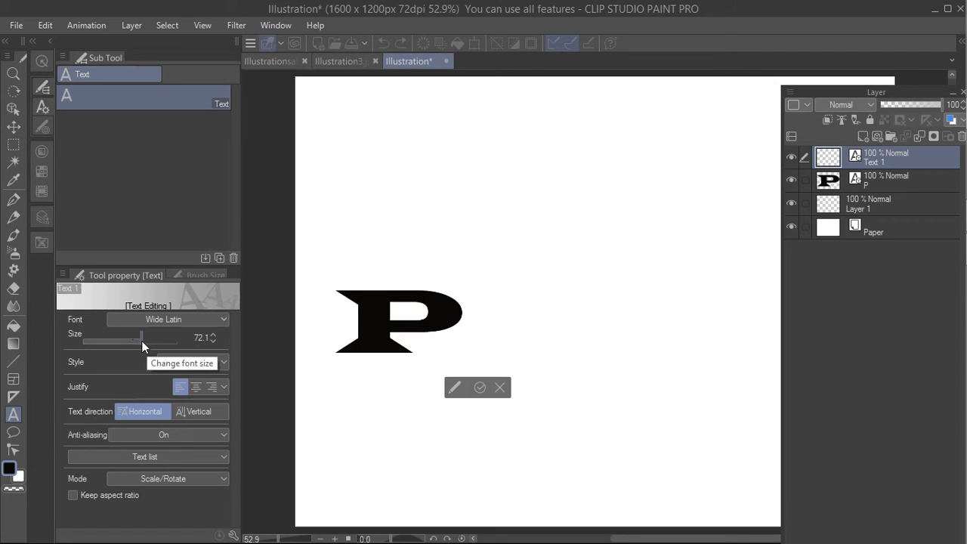
{"action": "left_click_drag", "start_coordinate": [142, 342], "coordinate": [155, 345]}
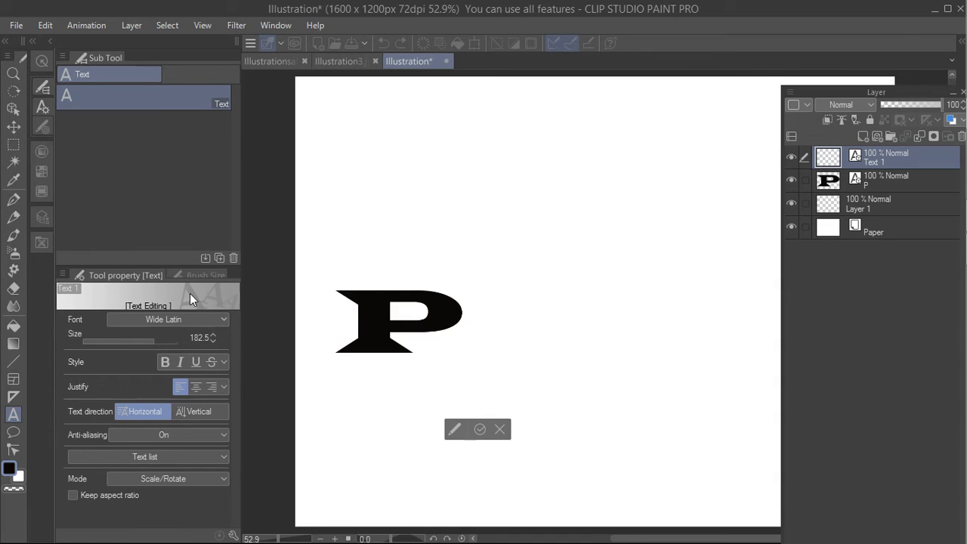
{"action": "type", "text": "r"}
{"action": "key", "text": "BackSpace"}
{"action": "type", "text": "R"}
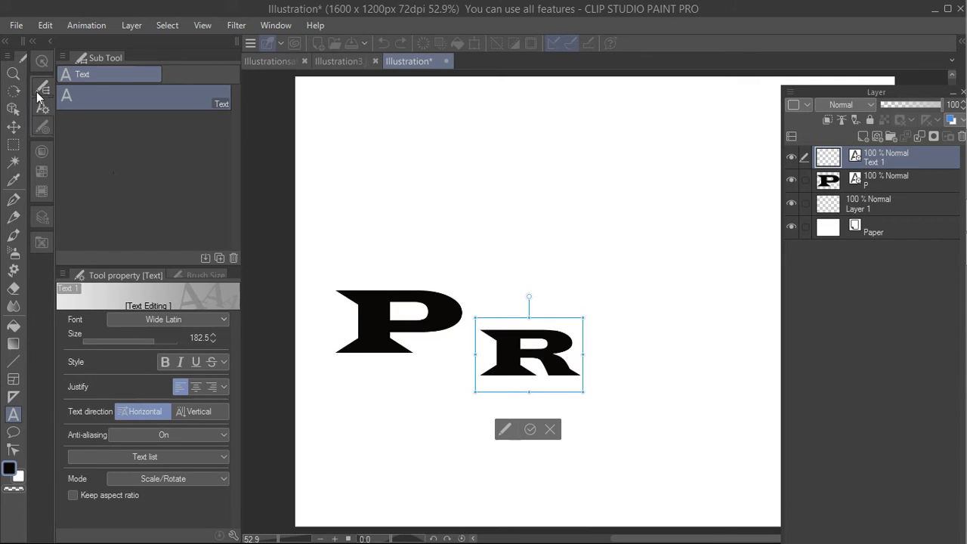
Step: Move the R layer left until it sits against the P, then reselect Layer 1
{"action": "left_click", "coordinate": [13, 126]}
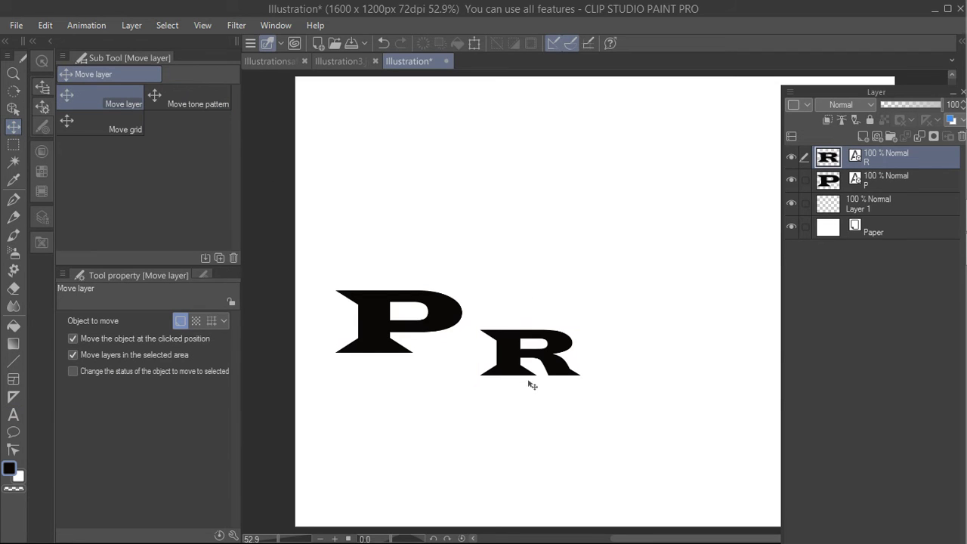
{"action": "left_click_drag", "start_coordinate": [514, 369], "coordinate": [447, 368]}
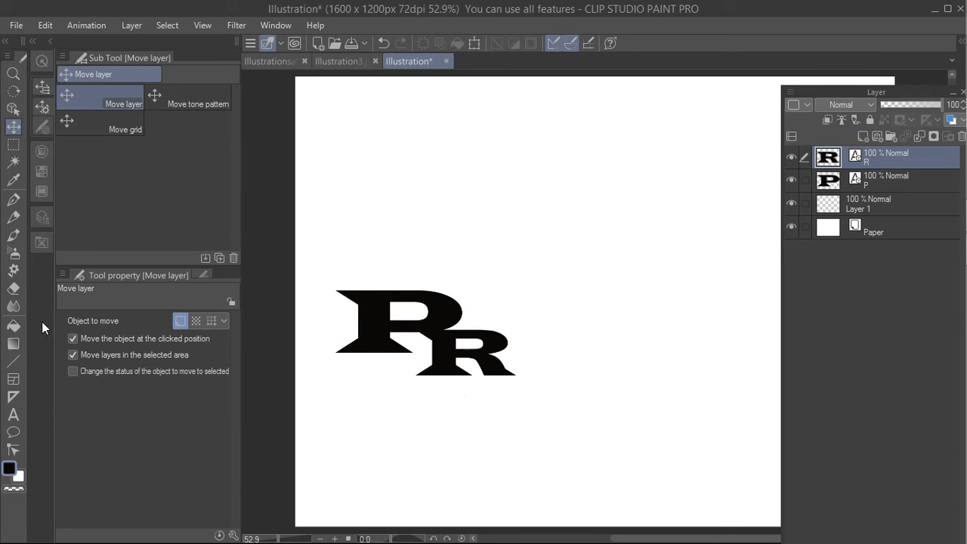
{"action": "left_click", "coordinate": [910, 212]}
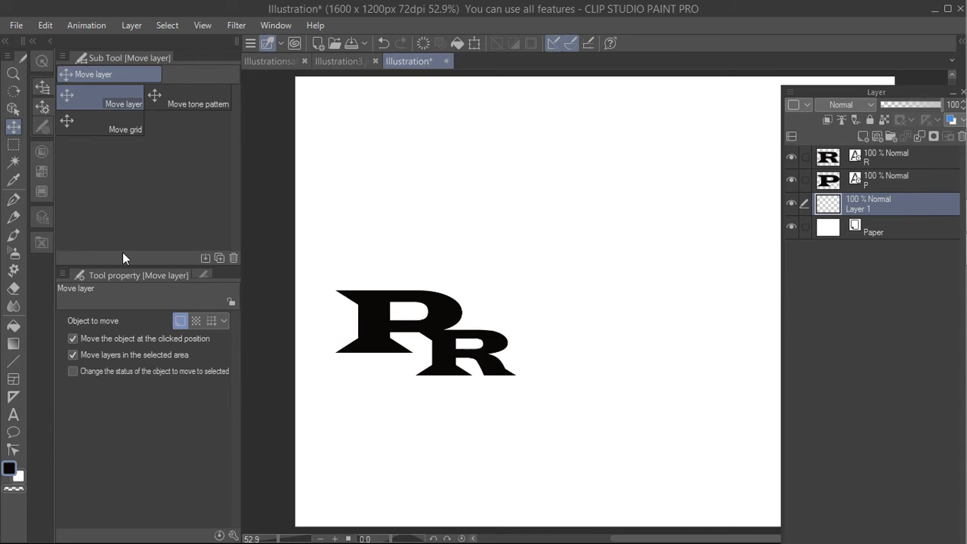
Step: Lower the Text tool size to 213 and reopen the small R for editing, then finish
{"action": "left_click", "coordinate": [12, 415]}
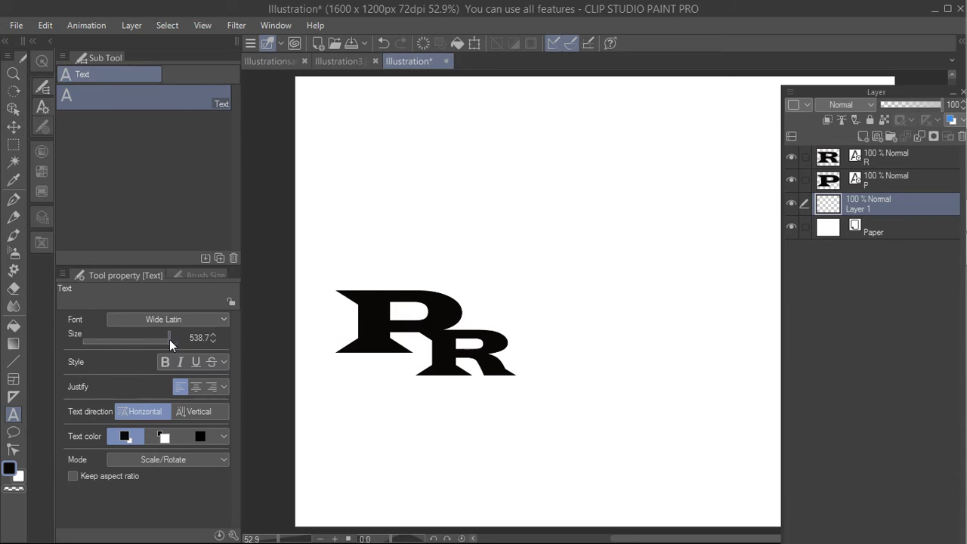
{"action": "left_click_drag", "start_coordinate": [169, 339], "coordinate": [157, 336]}
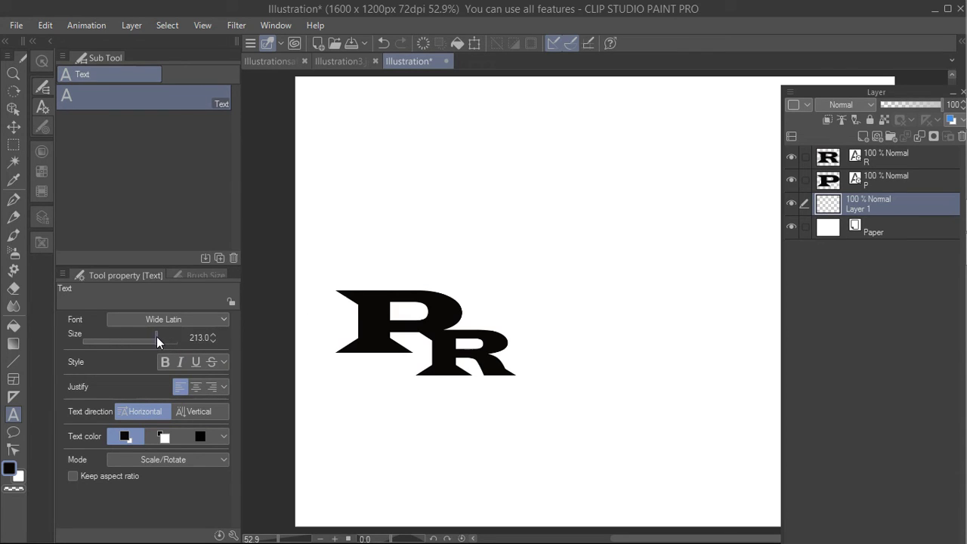
{"action": "left_click", "coordinate": [507, 337]}
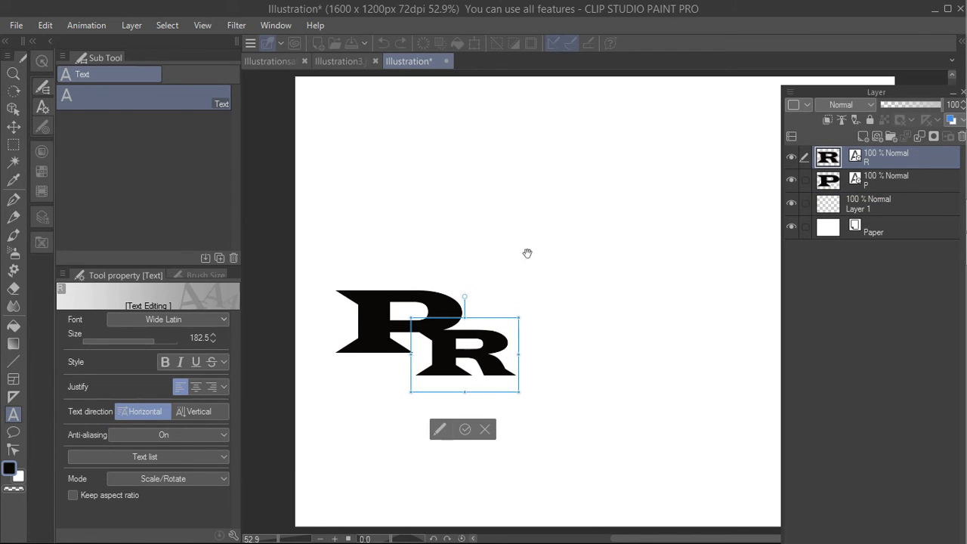
{"action": "double_click", "coordinate": [916, 205]}
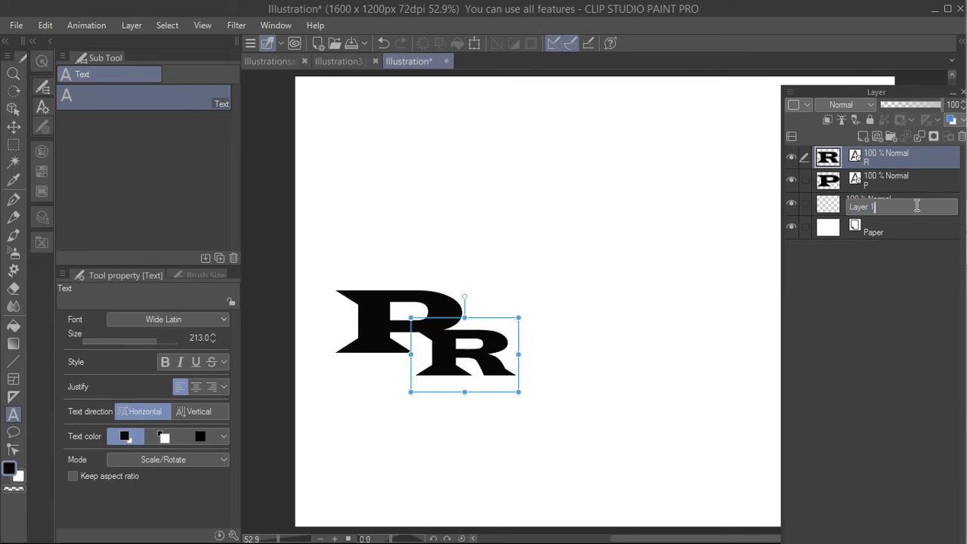
{"action": "left_click", "coordinate": [829, 212]}
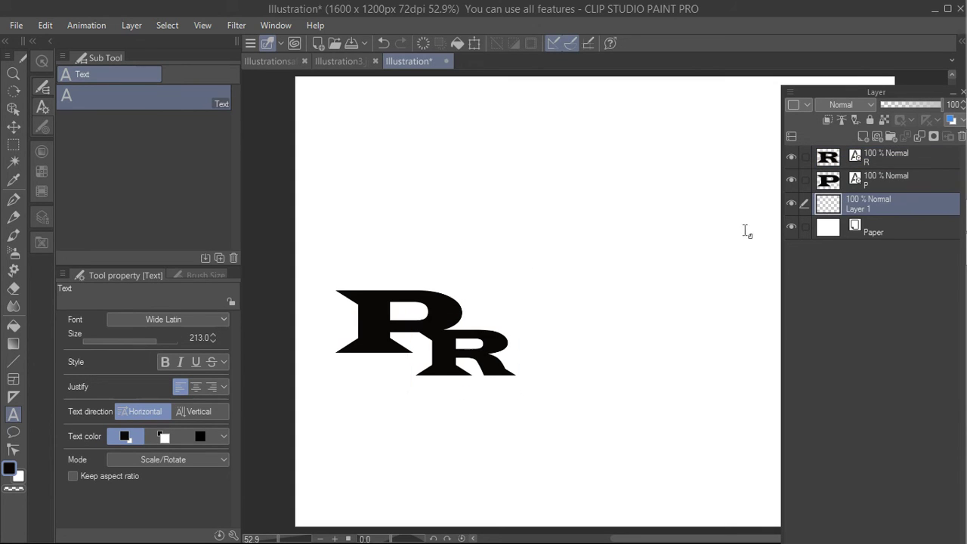
{"action": "left_click", "coordinate": [515, 322]}
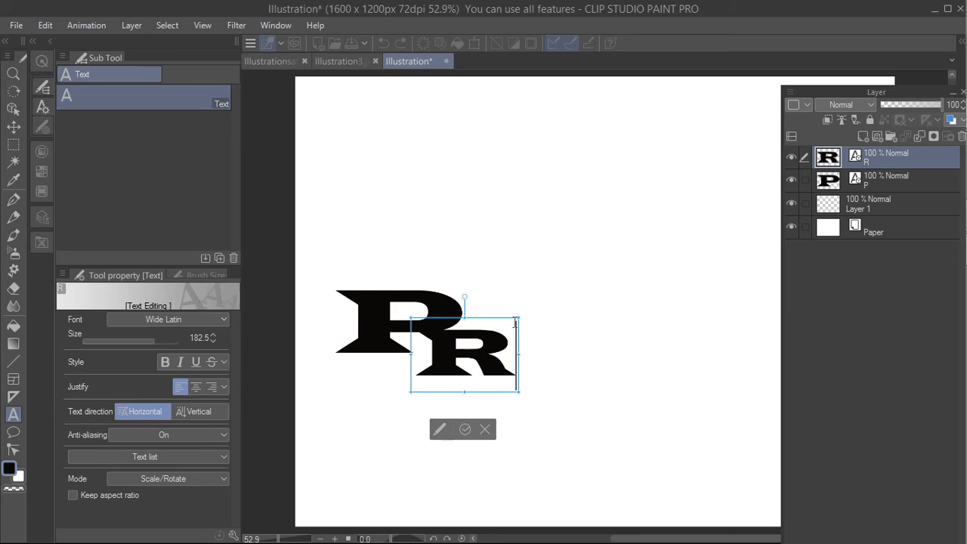
{"action": "key", "text": "Escape"}
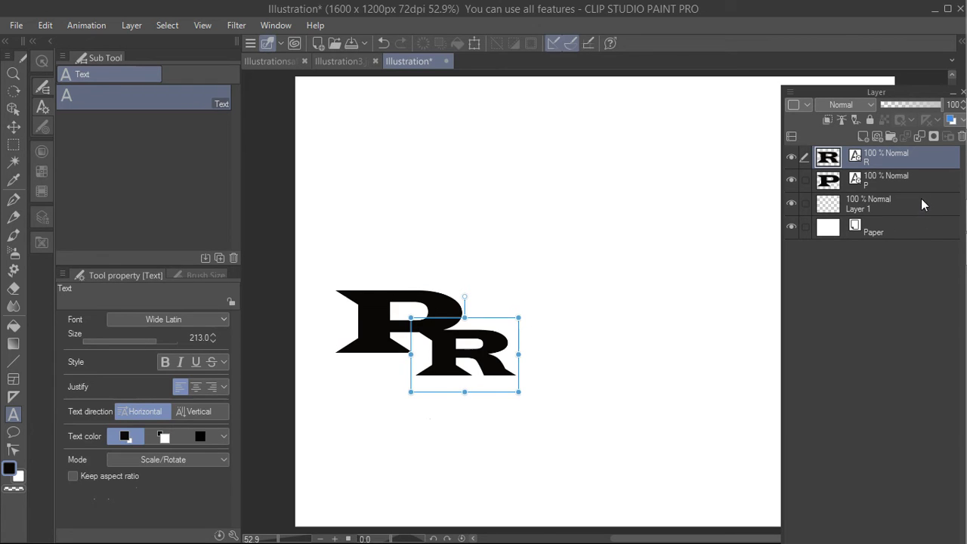
Step: Type a Wide Latin 'E' and move it left against the small R
{"action": "left_click", "coordinate": [561, 281]}
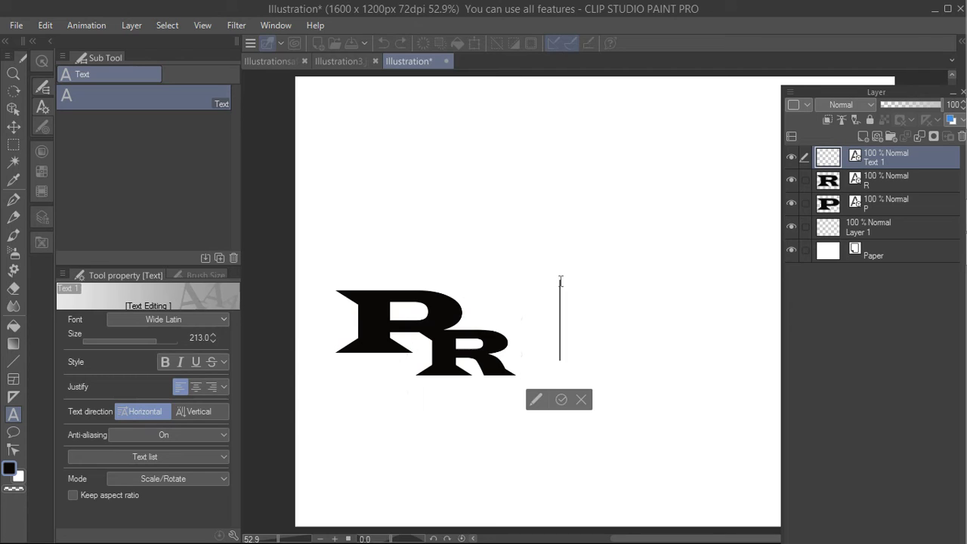
{"action": "type", "text": "E"}
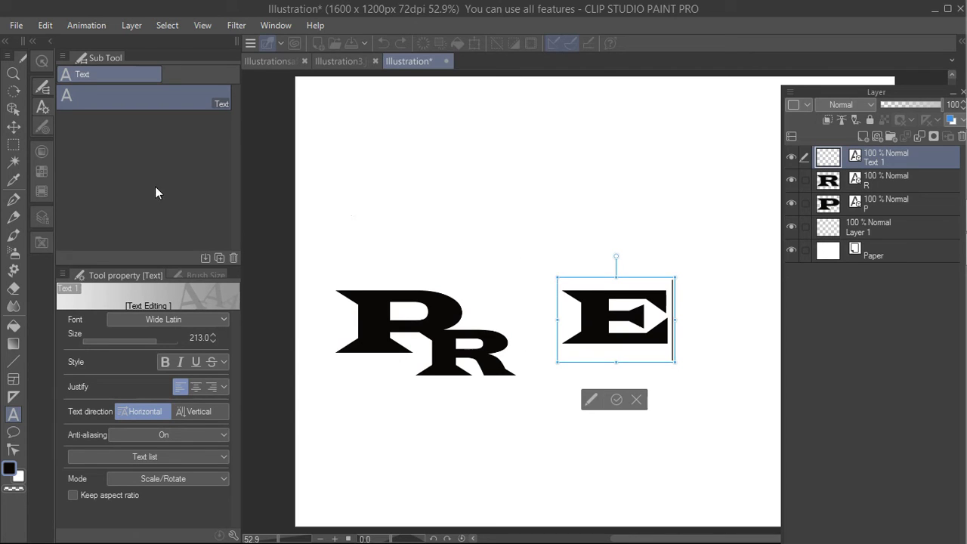
{"action": "left_click", "coordinate": [13, 127]}
{"action": "left_click_drag", "start_coordinate": [614, 318], "coordinate": [549, 325]}
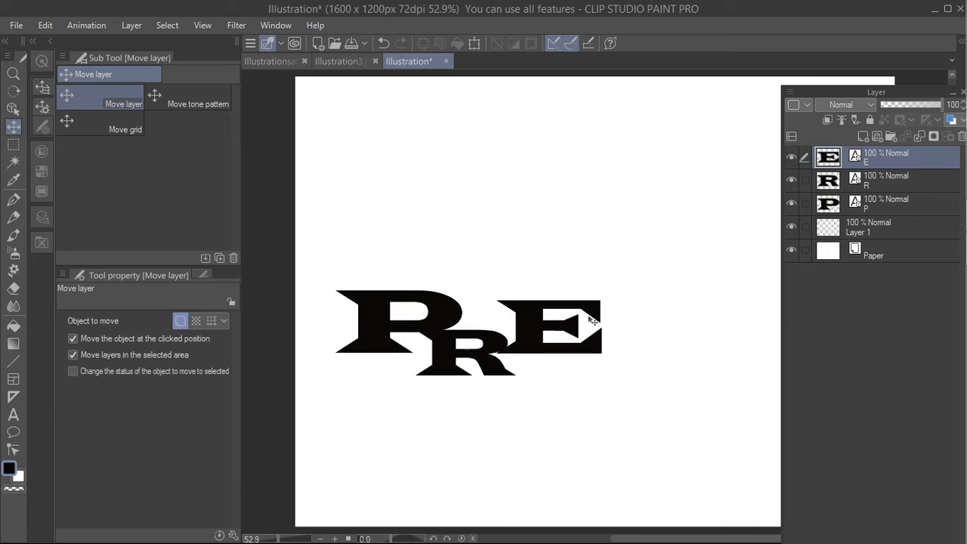
Step: Reopen the E text for editing with the Text tool and reselect Layer 1
{"action": "left_click", "coordinate": [864, 220]}
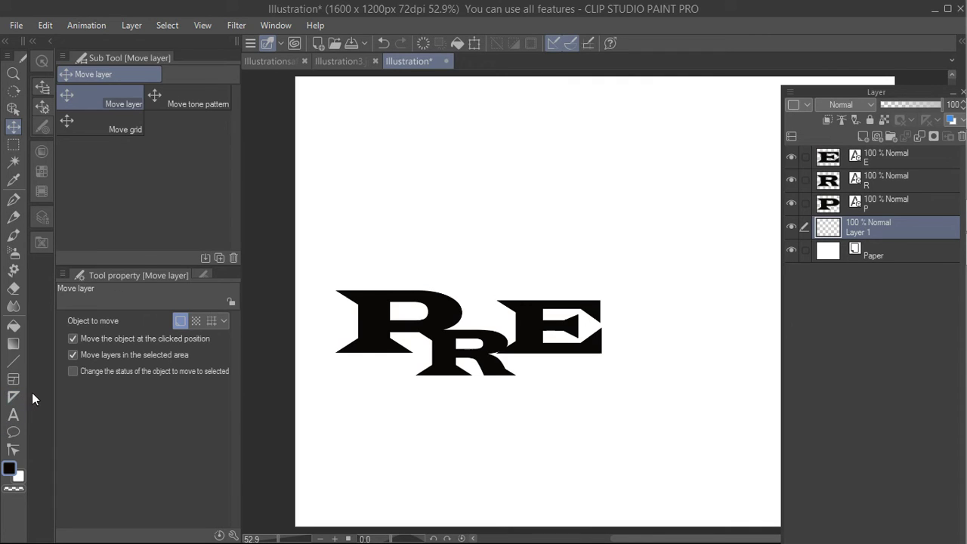
{"action": "left_click", "coordinate": [14, 415]}
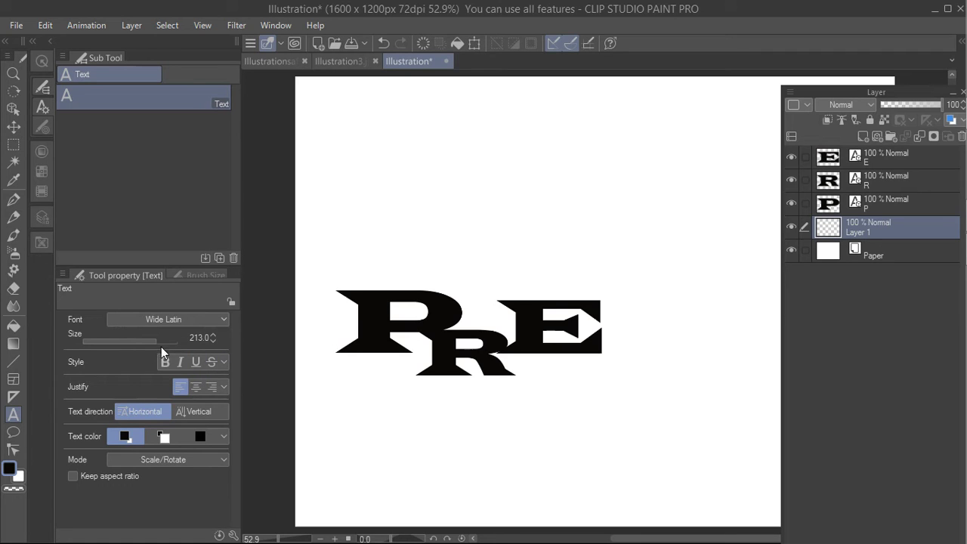
{"action": "left_click", "coordinate": [602, 304]}
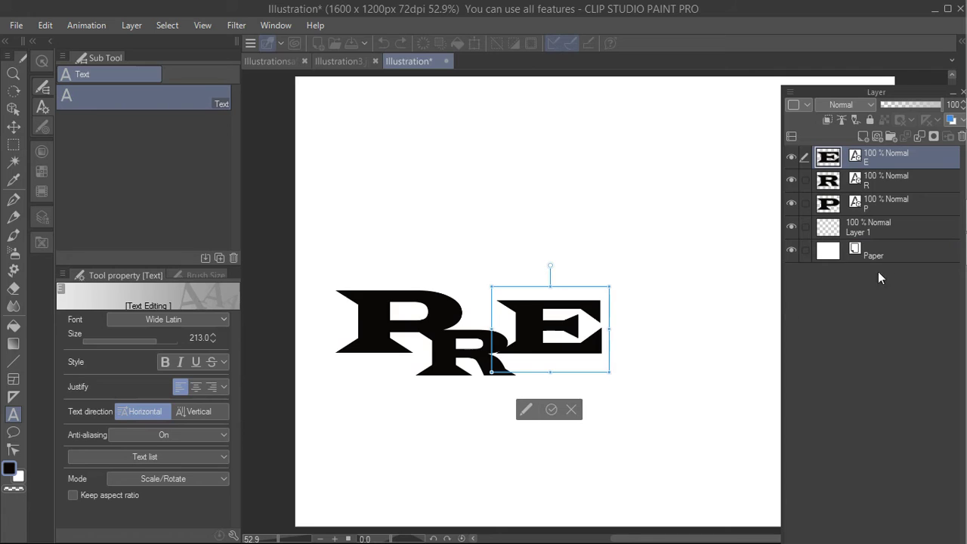
{"action": "left_click", "coordinate": [899, 229]}
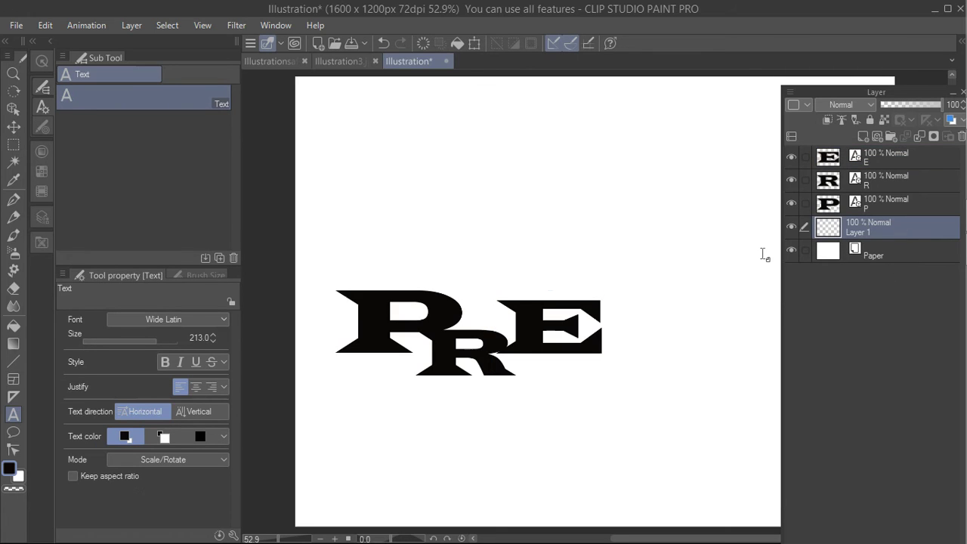
{"action": "left_click", "coordinate": [609, 307]}
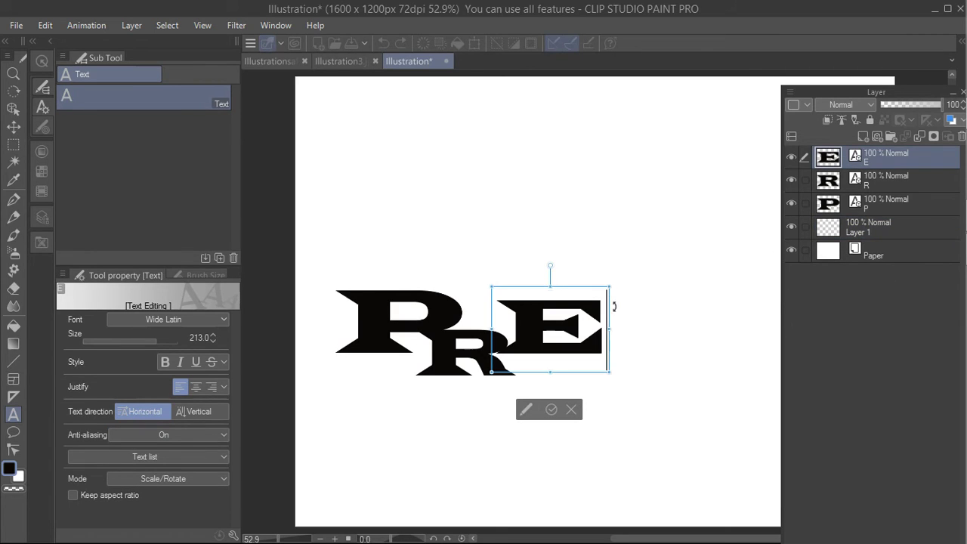
{"action": "left_click", "coordinate": [917, 222]}
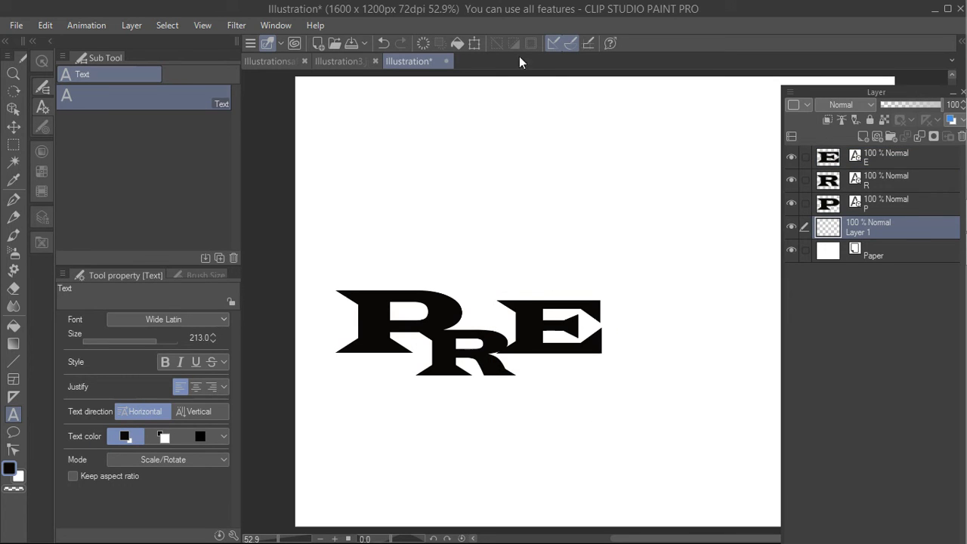
Step: Create a new empty raster layer, Layer 2
{"action": "left_click", "coordinate": [131, 25]}
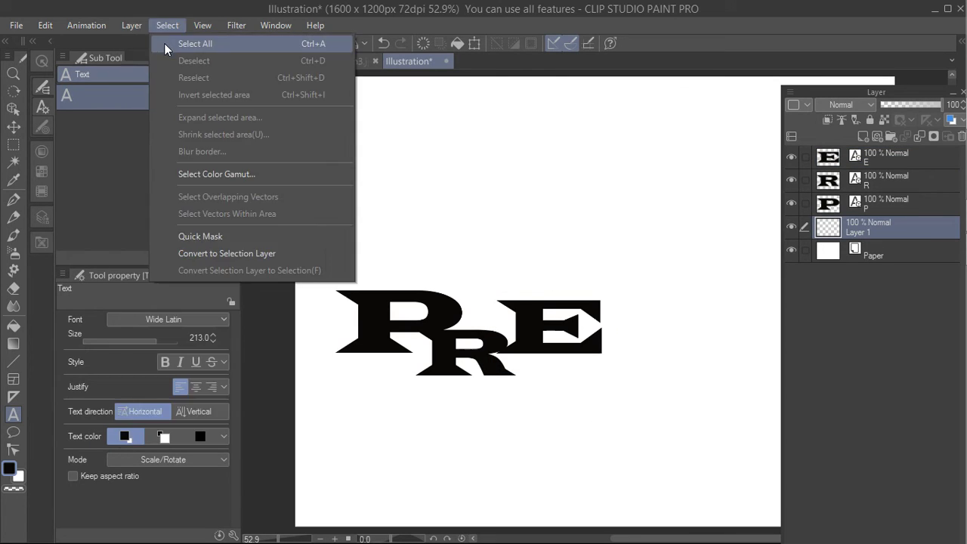
{"action": "mouse_move", "coordinate": [145, 61]}
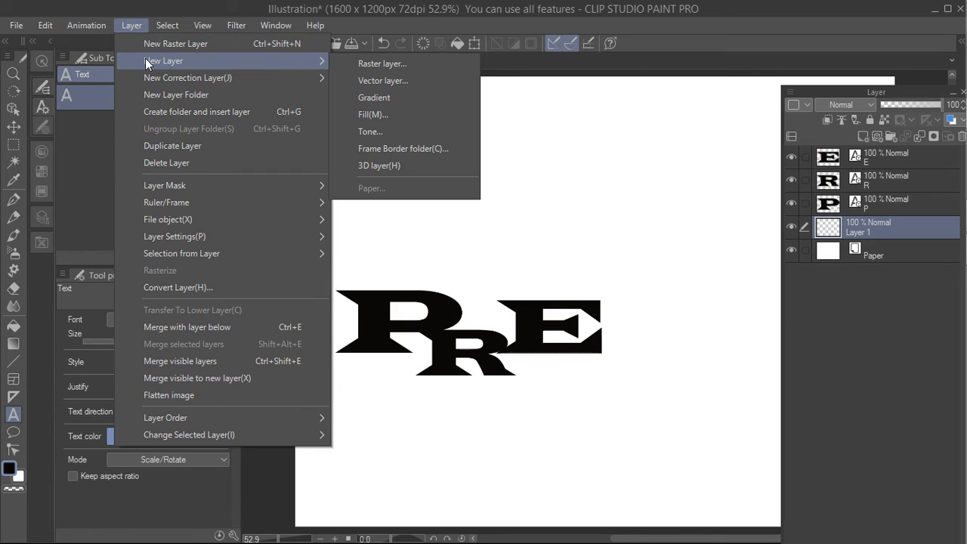
{"action": "left_click", "coordinate": [382, 65]}
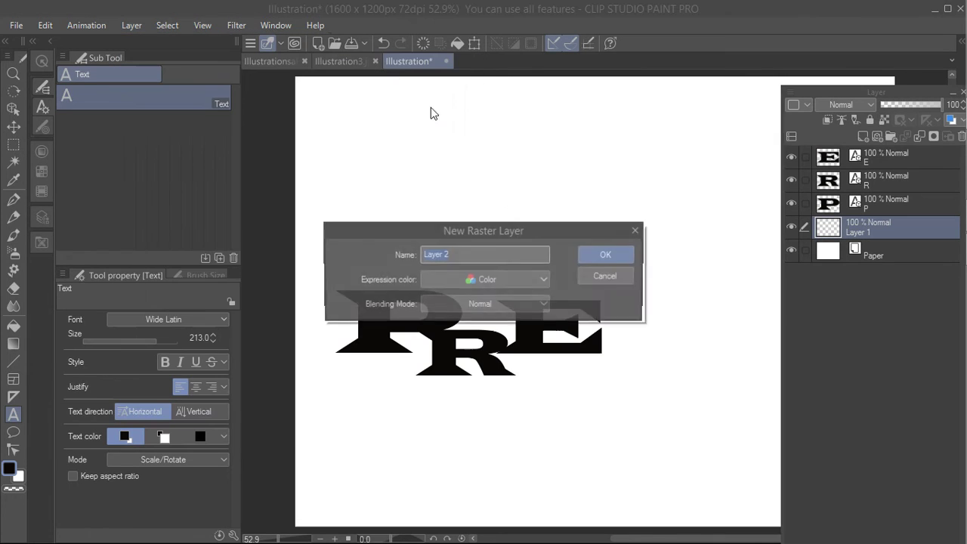
{"action": "left_click", "coordinate": [587, 253]}
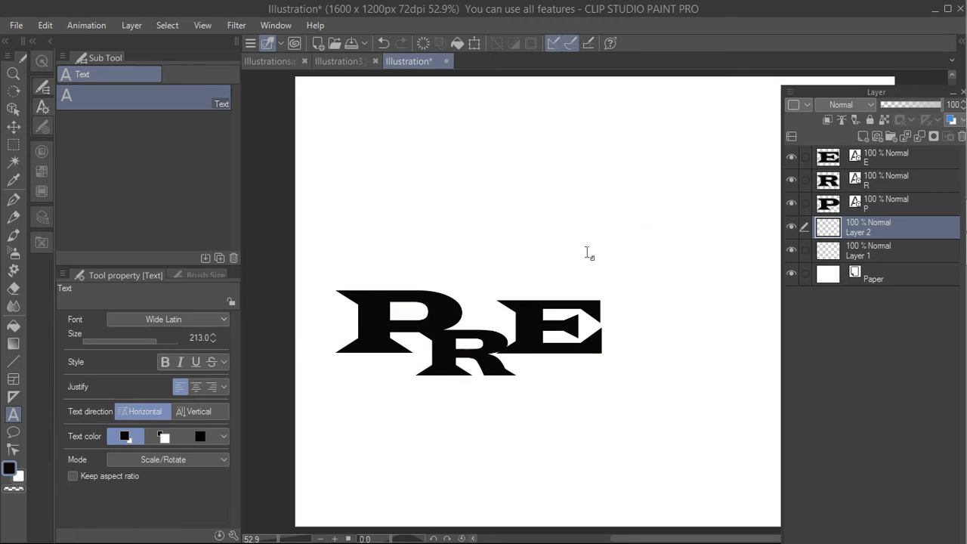
Step: Type a 'T' right of the E and raise it to overlap the E's upper right
{"action": "left_click", "coordinate": [612, 301]}
{"action": "type", "text": "T"}
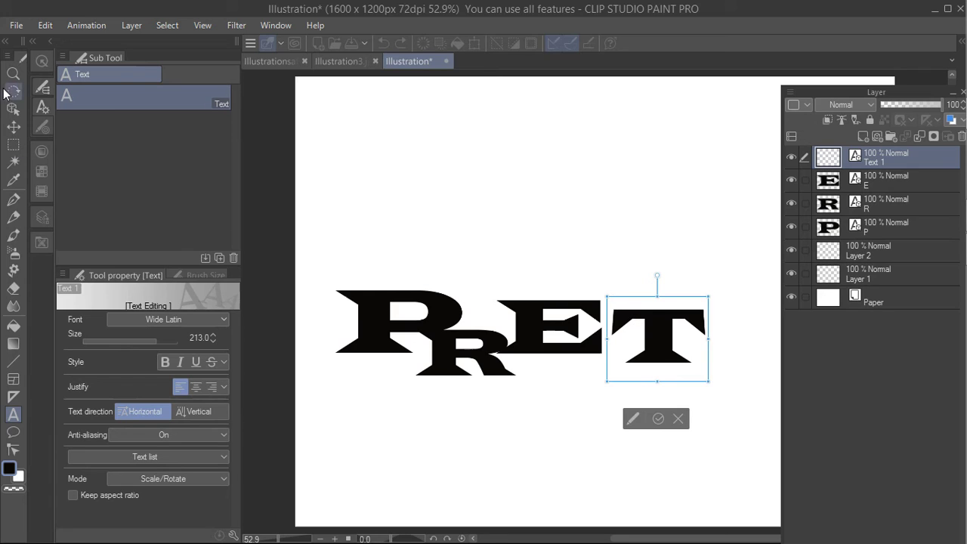
{"action": "left_click", "coordinate": [13, 126]}
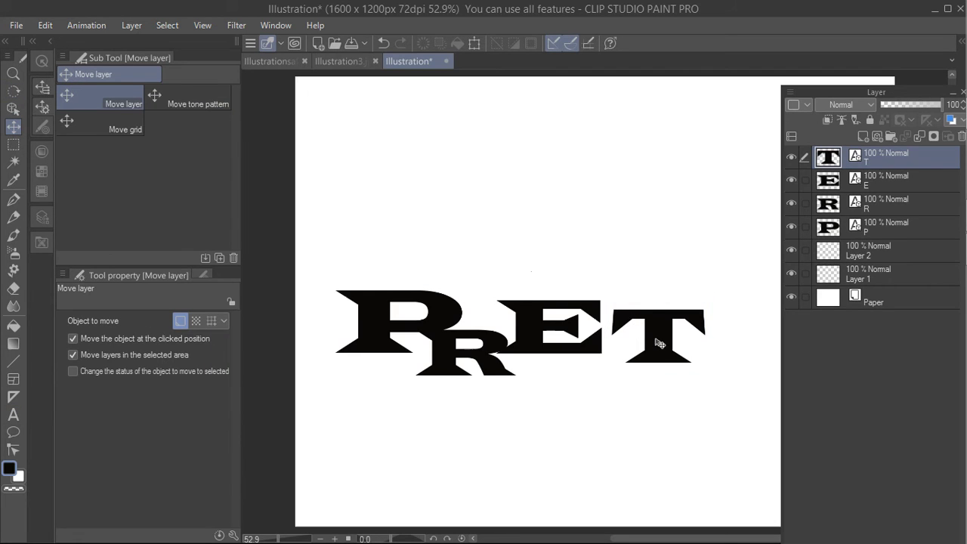
{"action": "left_click_drag", "start_coordinate": [659, 344], "coordinate": [616, 312]}
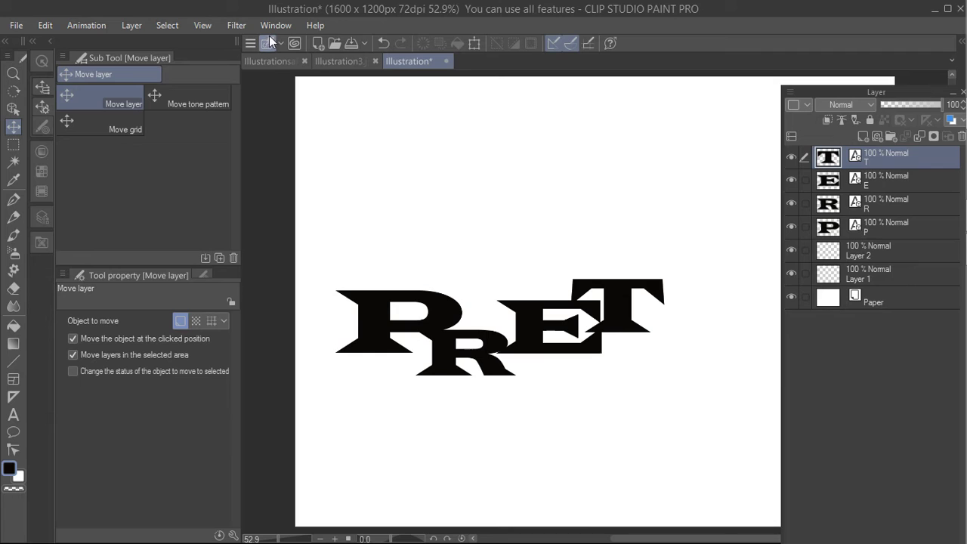
Step: Duplicate the T layer and offset the copy right and down
{"action": "left_click", "coordinate": [133, 25]}
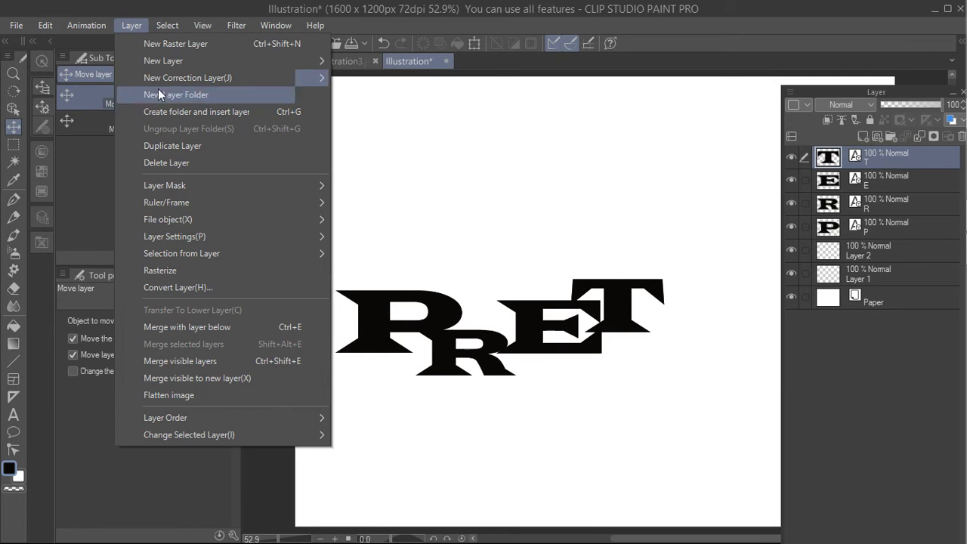
{"action": "left_click", "coordinate": [170, 145]}
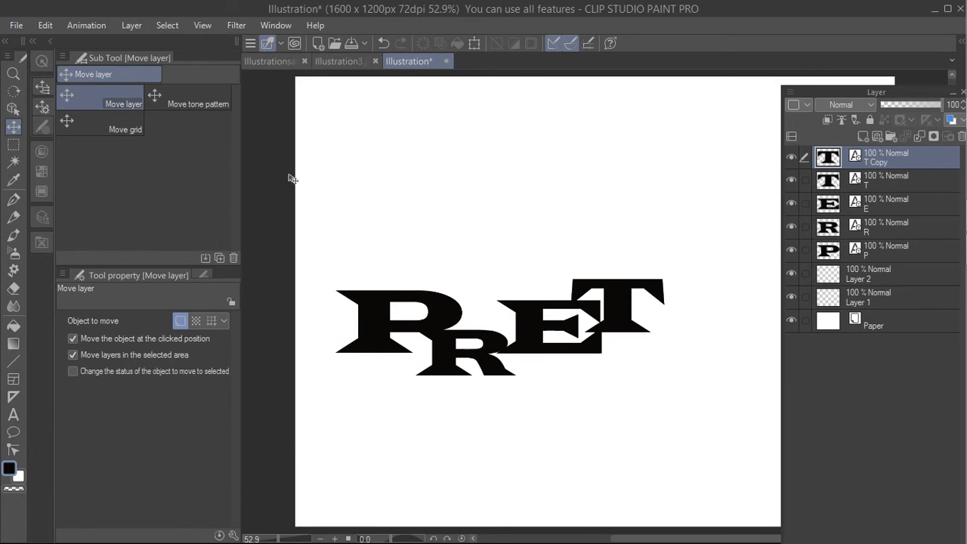
{"action": "left_click_drag", "start_coordinate": [617, 298], "coordinate": [668, 317]}
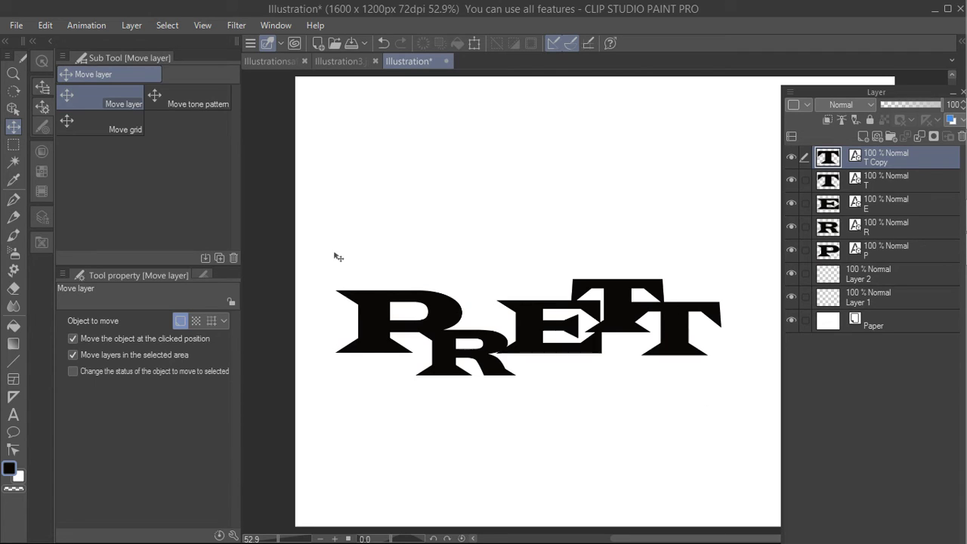
Step: Add a new empty raster layer above Layer 2
{"action": "left_click", "coordinate": [880, 268]}
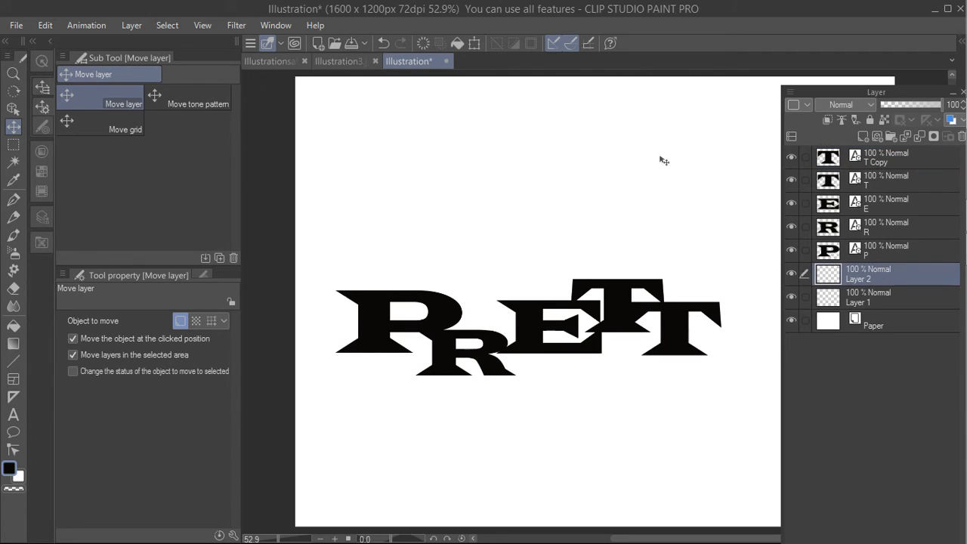
{"action": "left_click", "coordinate": [129, 26]}
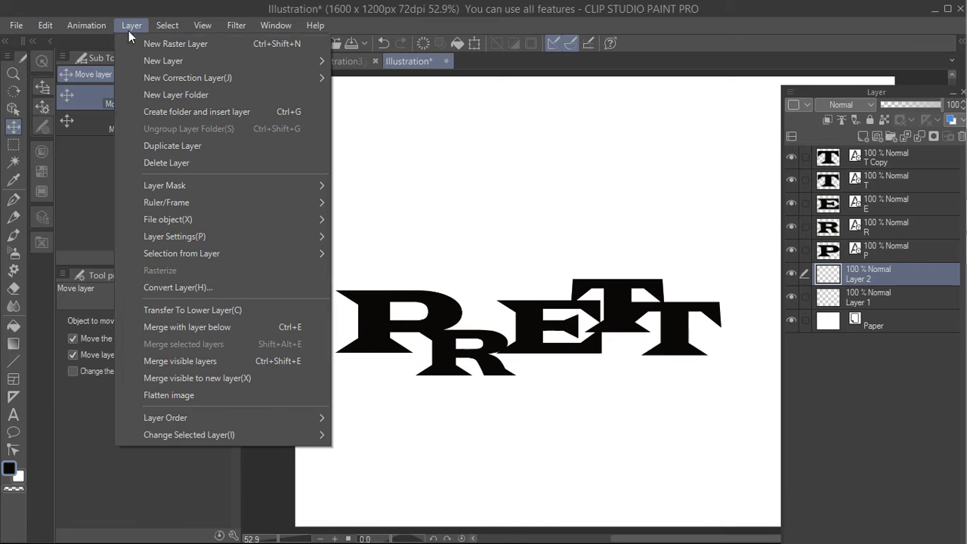
{"action": "left_click", "coordinate": [137, 44]}
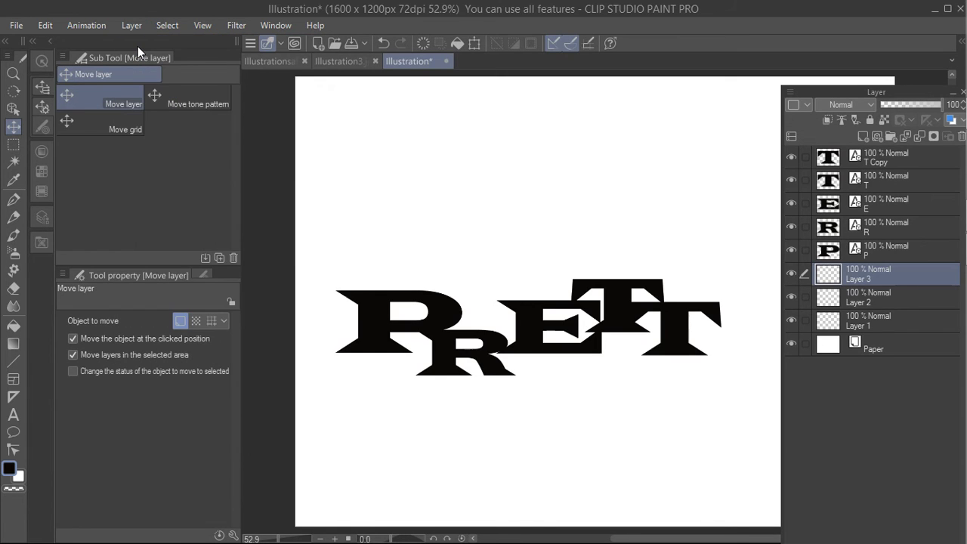
Step: Type a 'Y' after the T's and raise it up beside them
{"action": "left_click", "coordinate": [13, 414]}
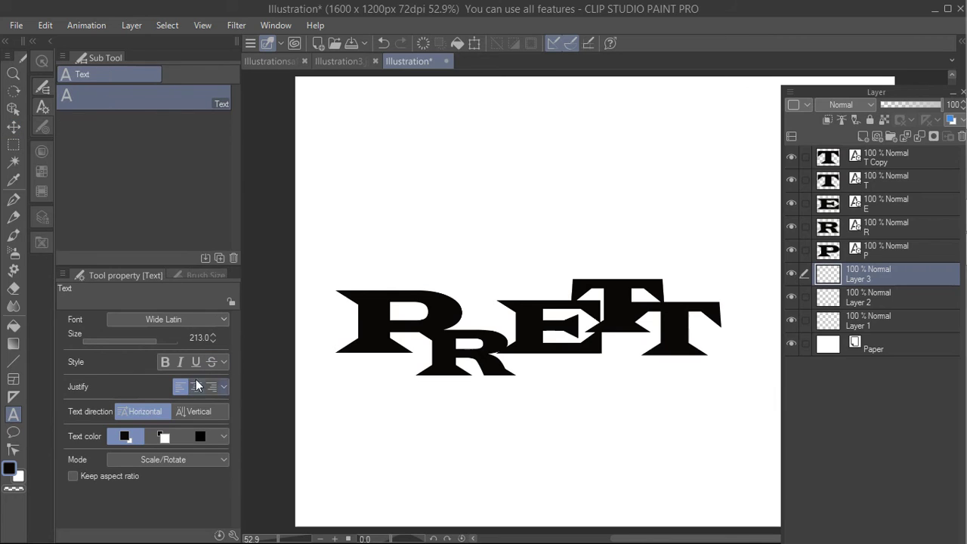
{"action": "left_click", "coordinate": [50, 105]}
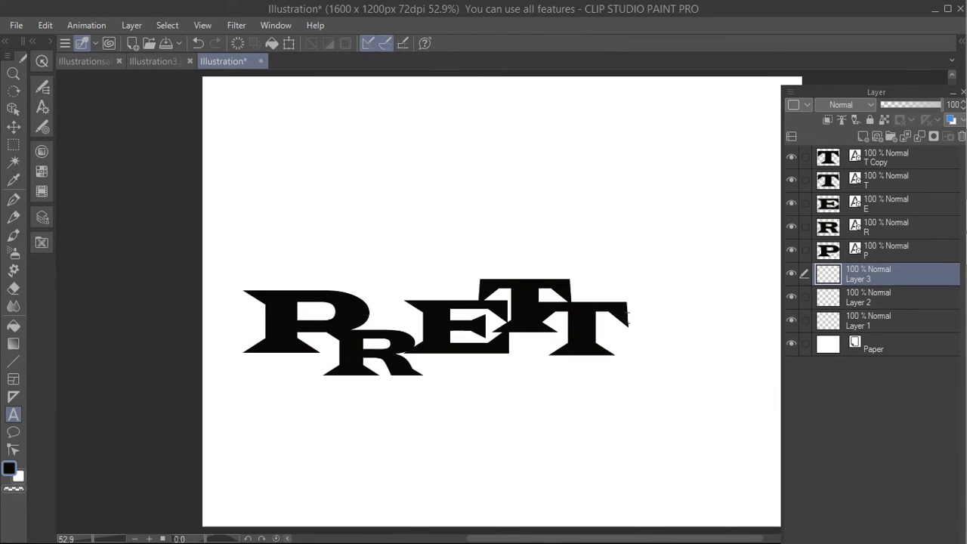
{"action": "left_click", "coordinate": [629, 321]}
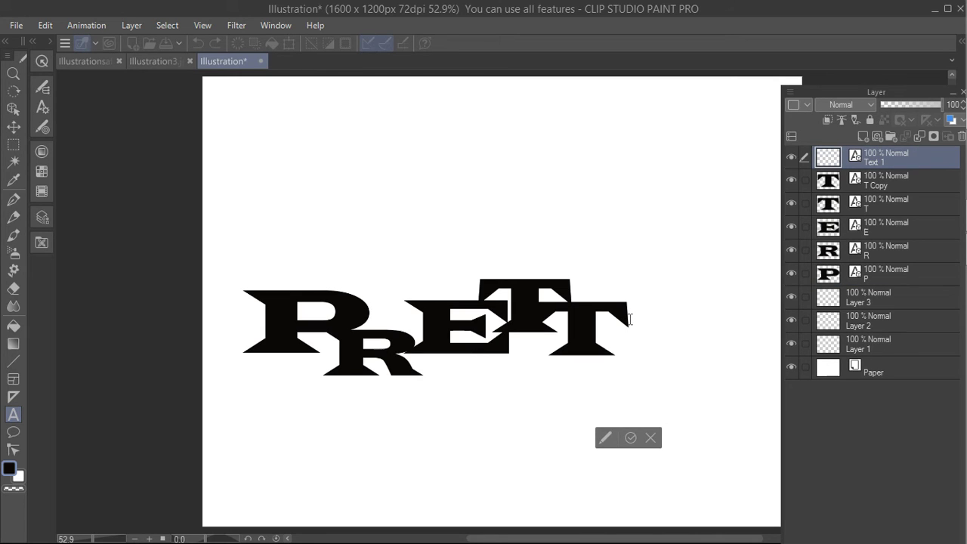
{"action": "type", "text": "Y"}
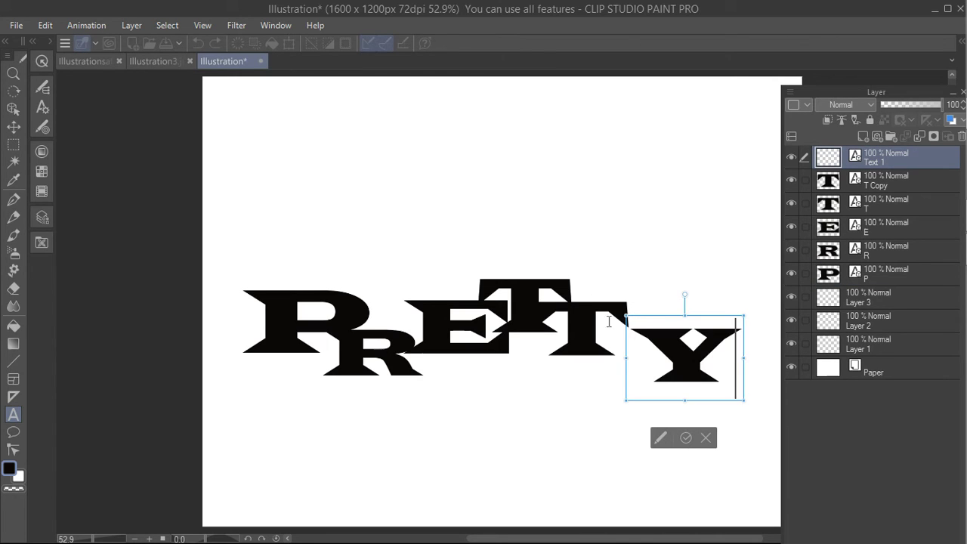
{"action": "left_click", "coordinate": [13, 127]}
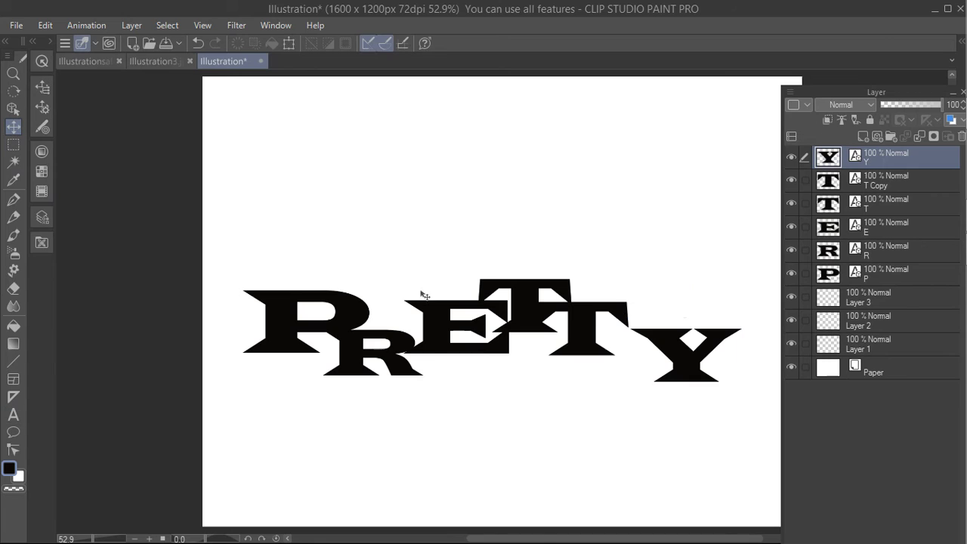
{"action": "left_click_drag", "start_coordinate": [656, 341], "coordinate": [625, 286]}
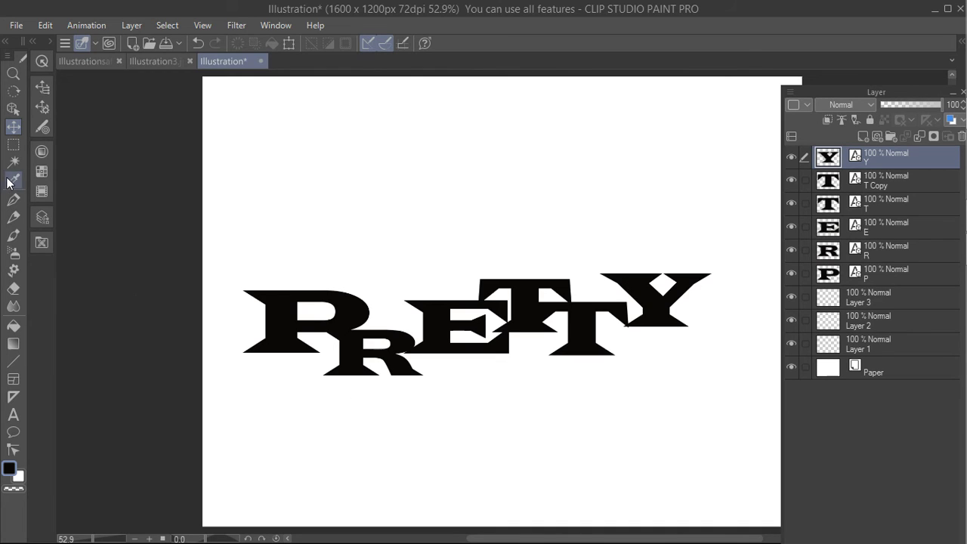
Step: Crop the canvas to a rectangle around PRETTY (1420 x 508 px) and flatten into Layer 1
{"action": "left_click", "coordinate": [13, 144]}
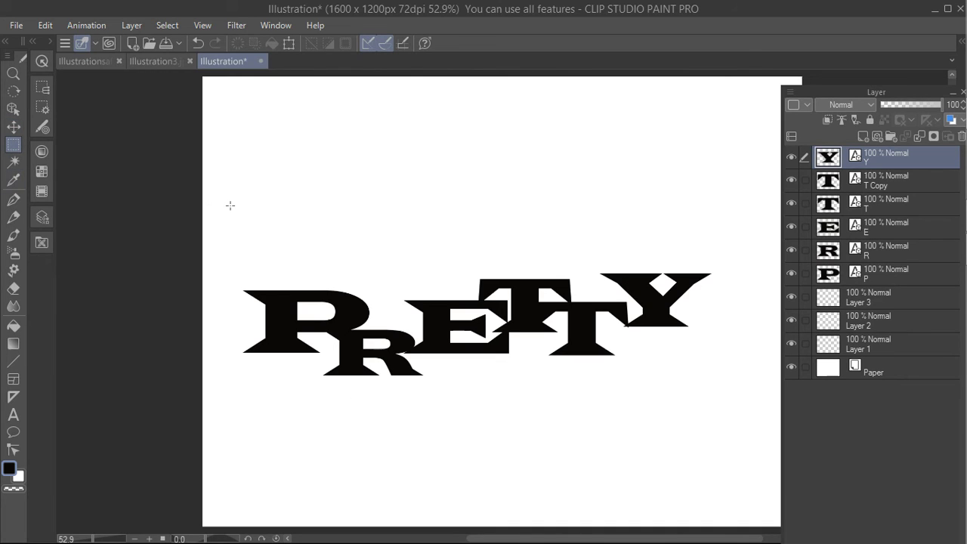
{"action": "left_click_drag", "start_coordinate": [222, 232], "coordinate": [754, 423]}
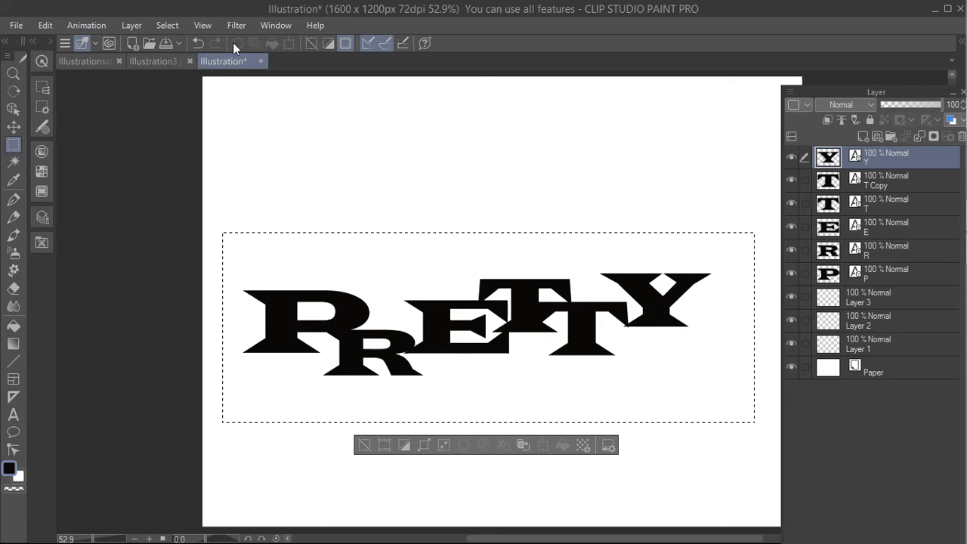
{"action": "left_click", "coordinate": [124, 28]}
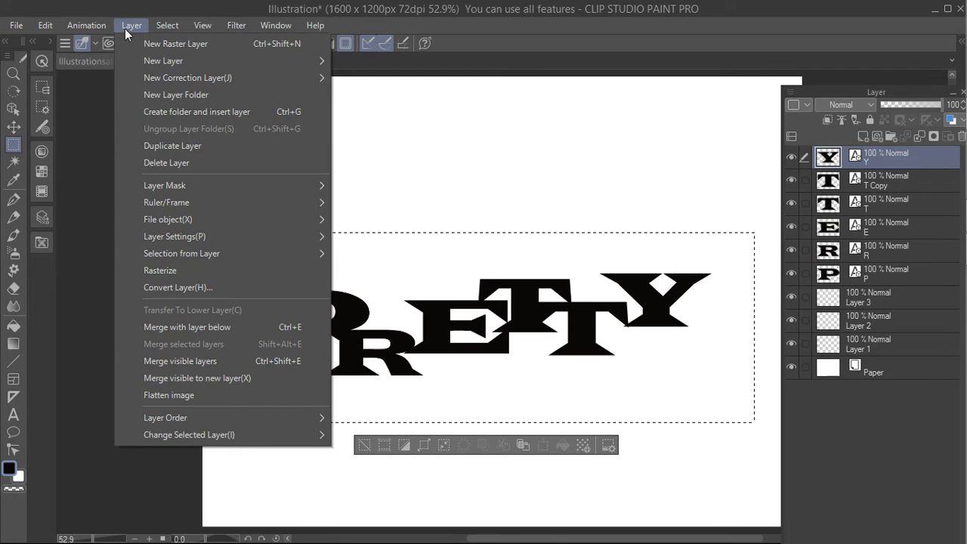
{"action": "mouse_move", "coordinate": [47, 25]}
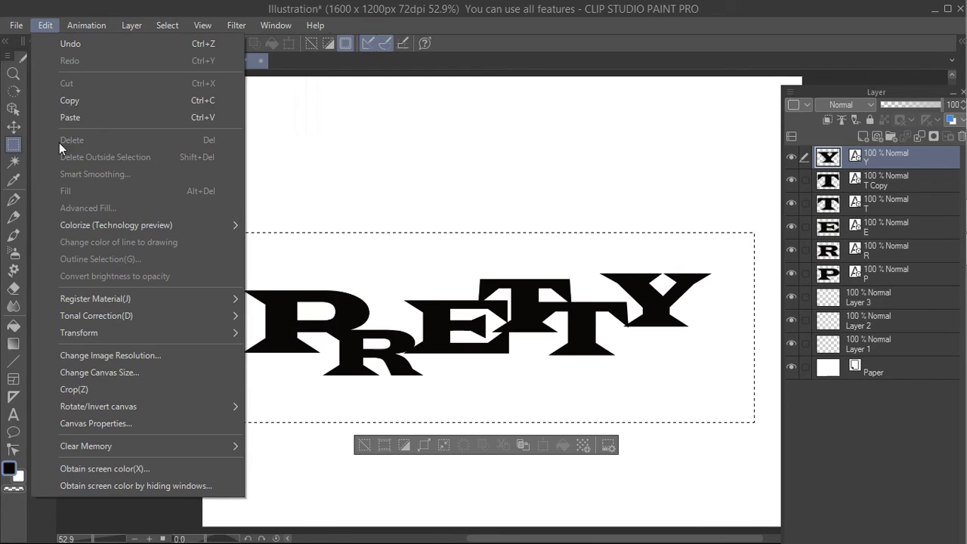
{"action": "left_click", "coordinate": [90, 389]}
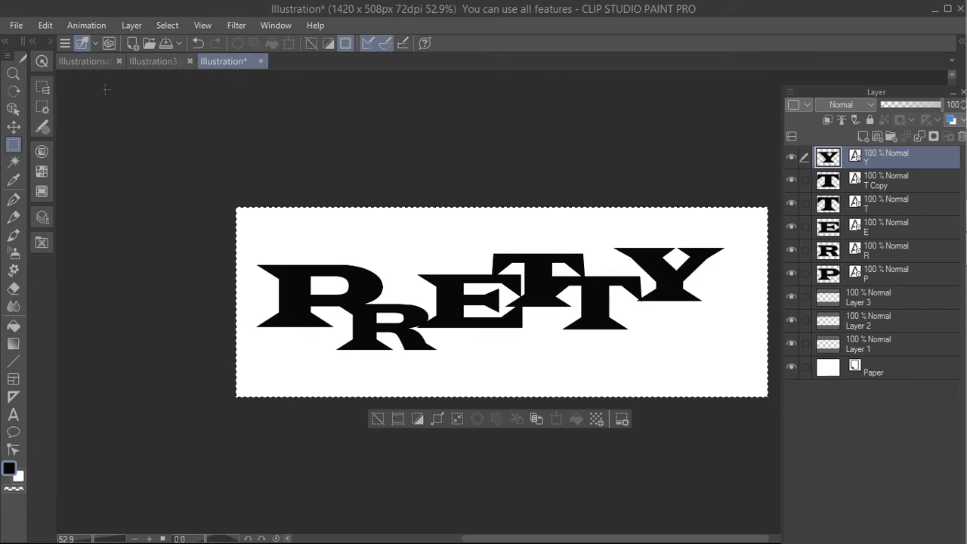
{"action": "left_click", "coordinate": [128, 25]}
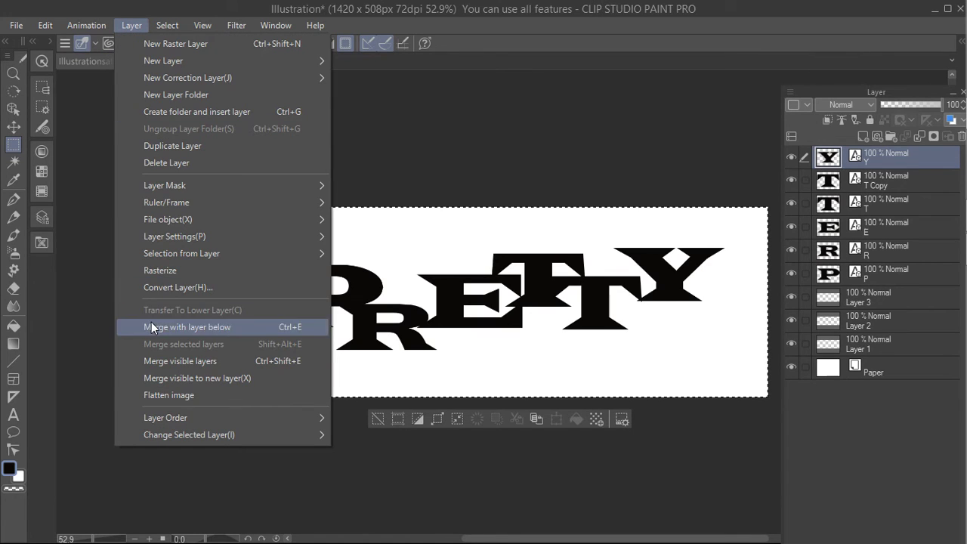
{"action": "left_click", "coordinate": [158, 394]}
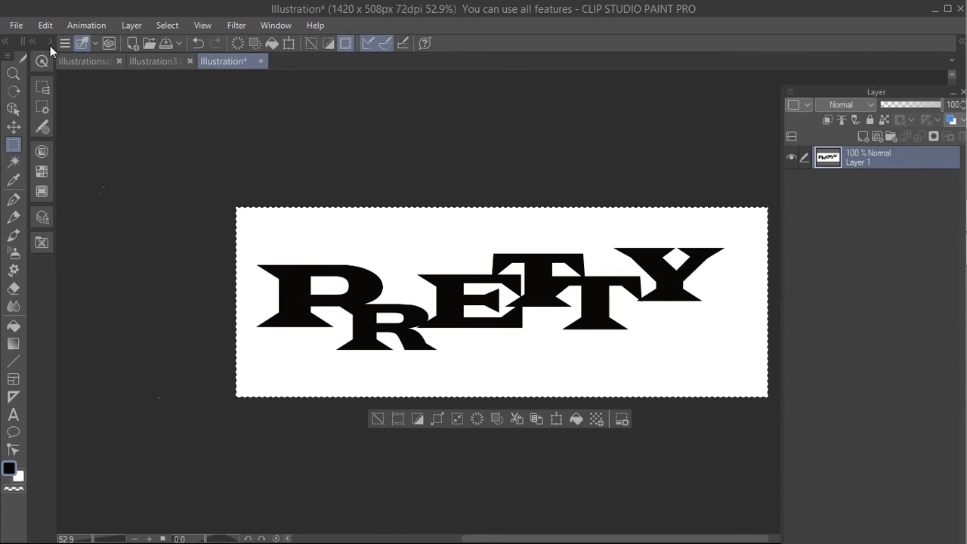
Step: Save As with file name 'Ligature' and JPEG file type, producing Ligature.jpg
{"action": "left_click", "coordinate": [16, 25]}
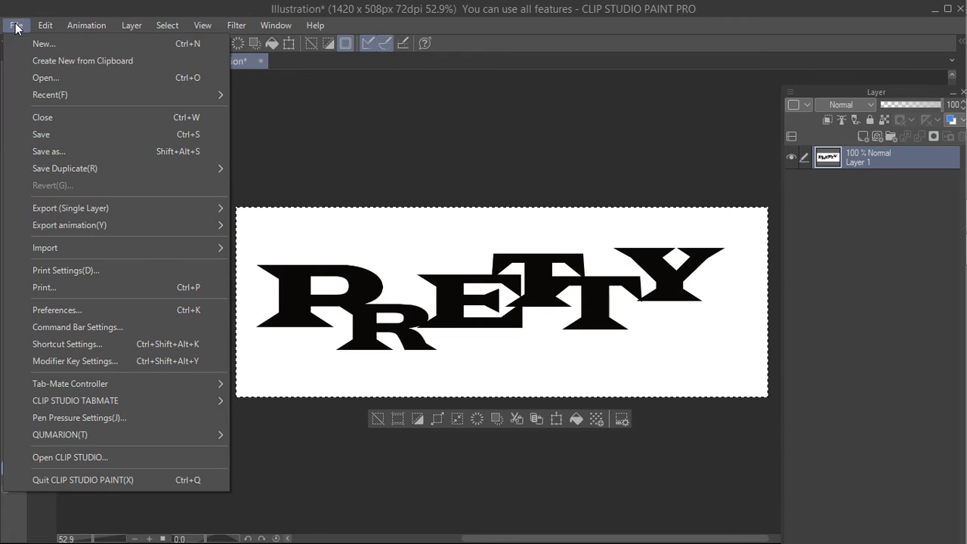
{"action": "left_click", "coordinate": [55, 151]}
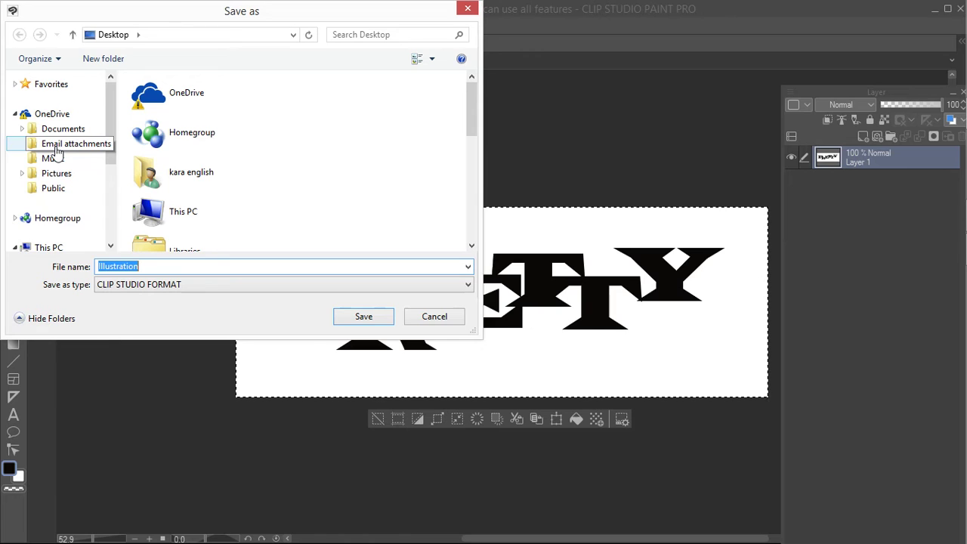
{"action": "type", "text": "llG"}
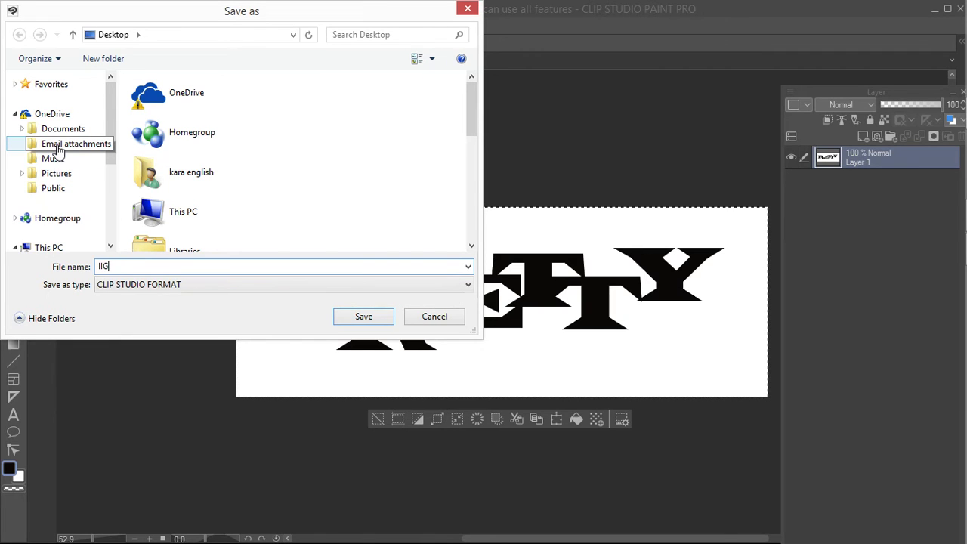
{"action": "key", "text": "BackSpace"}
{"action": "key", "text": "BackSpace"}
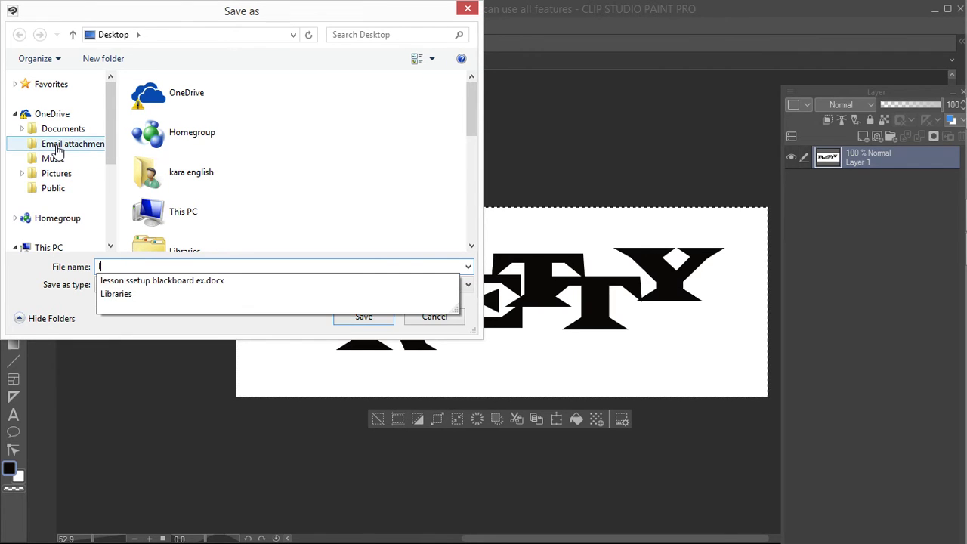
{"action": "key", "text": "BackSpace"}
{"action": "type", "text": "l"}
{"action": "key", "text": "BackSpace"}
{"action": "type", "text": "Li"}
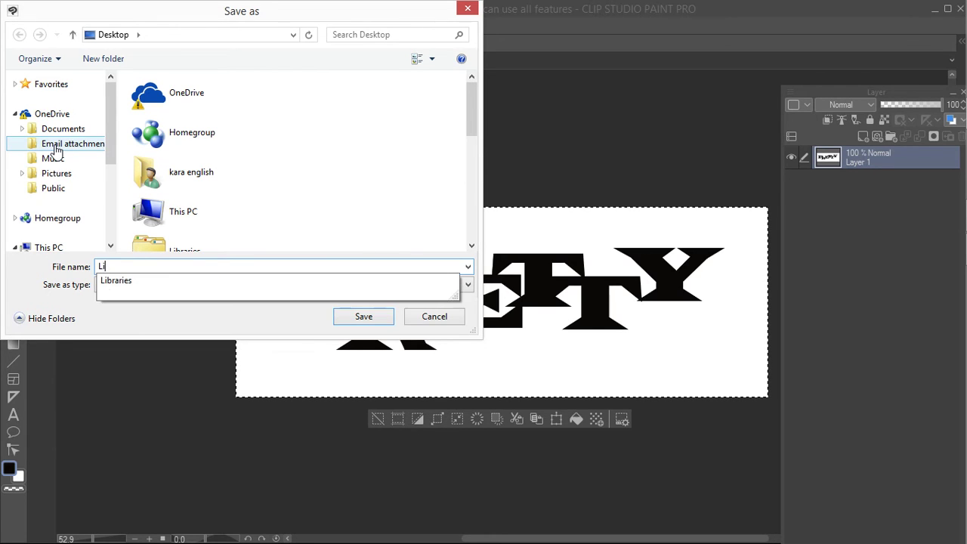
{"action": "type", "text": "gature"}
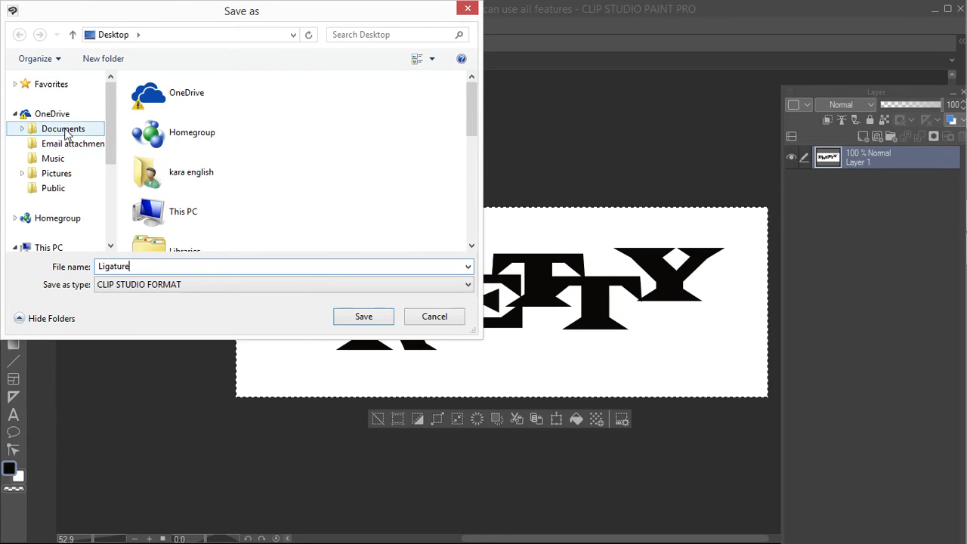
{"action": "left_click", "coordinate": [170, 286]}
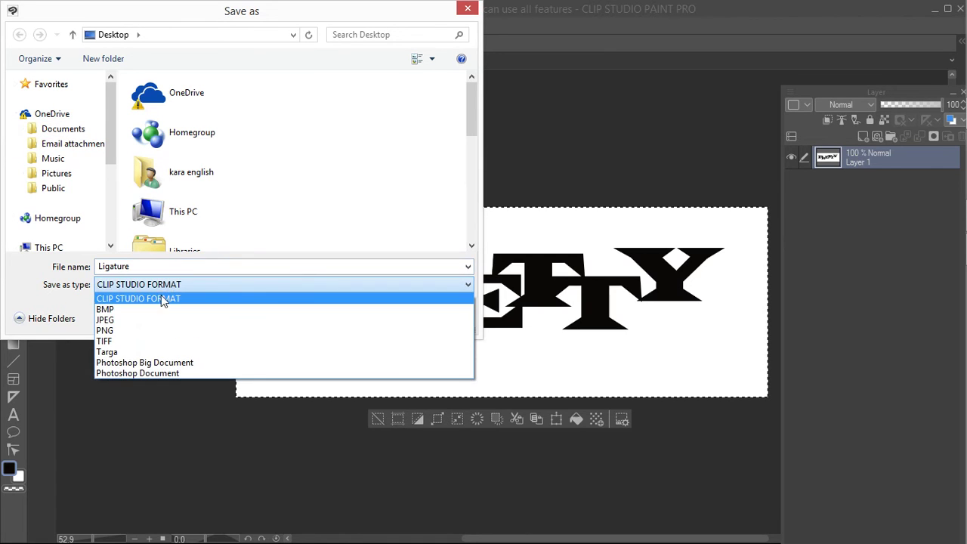
{"action": "left_click", "coordinate": [151, 320]}
{"action": "left_click", "coordinate": [371, 313]}
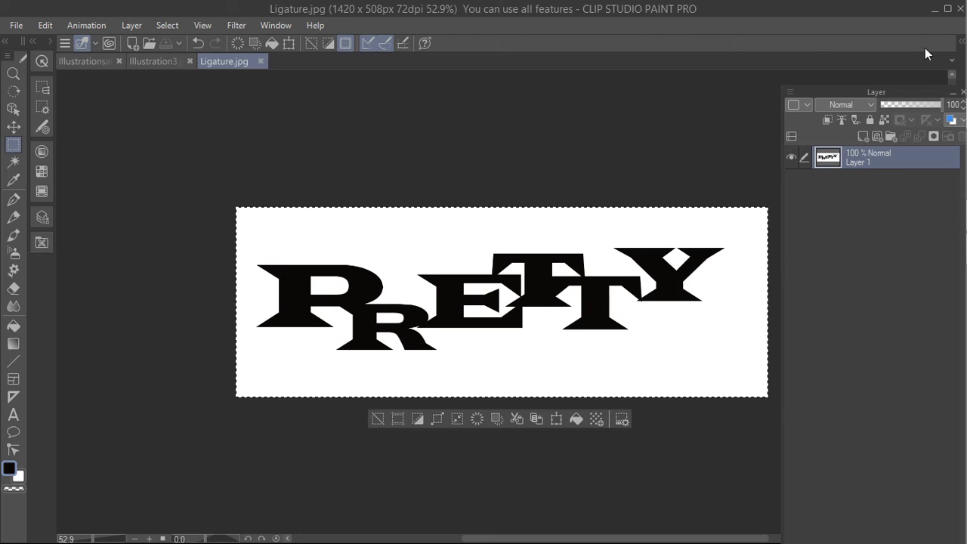
Step: Minimize the paint and launcher windows, then return to Paint via the CLIP STUDIO launcher
{"action": "left_click", "coordinate": [937, 8]}
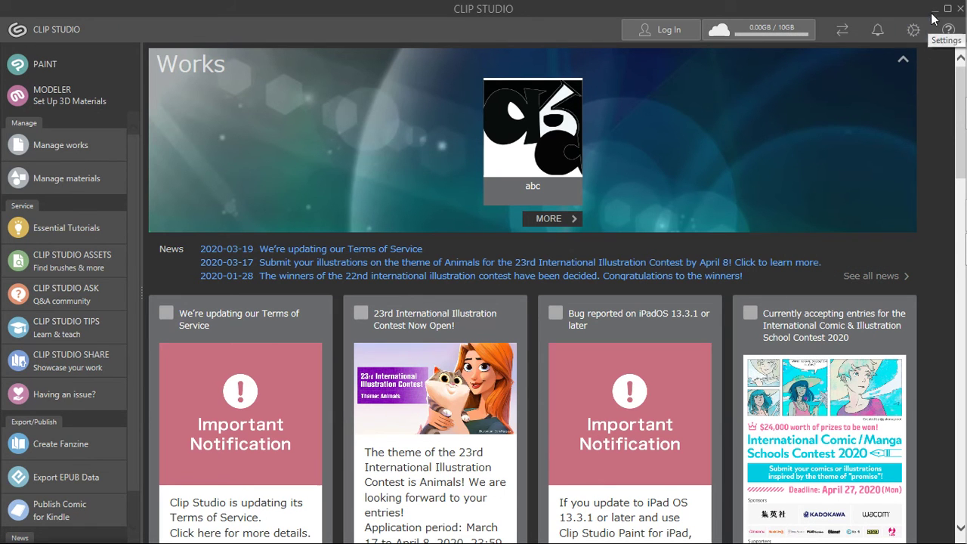
{"action": "left_click", "coordinate": [934, 8]}
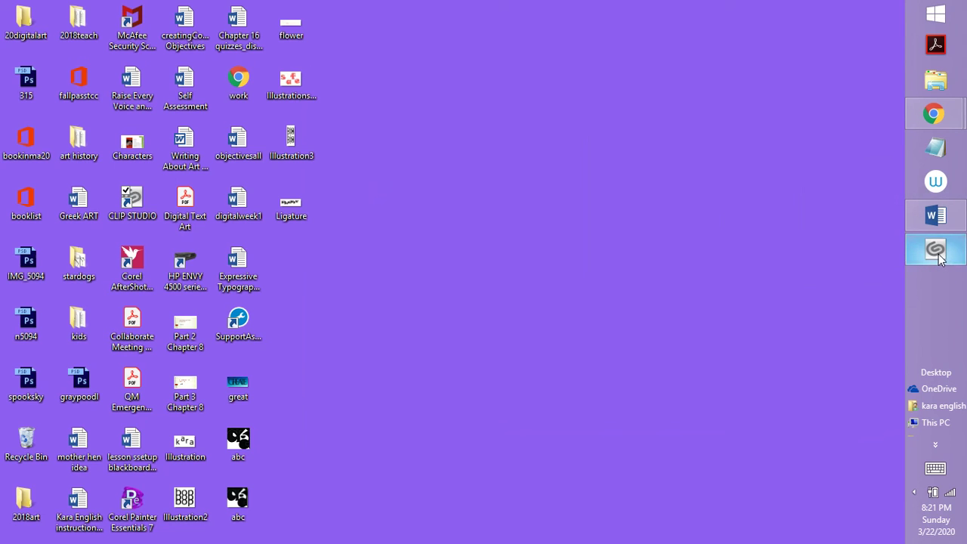
{"action": "left_click", "coordinate": [935, 249]}
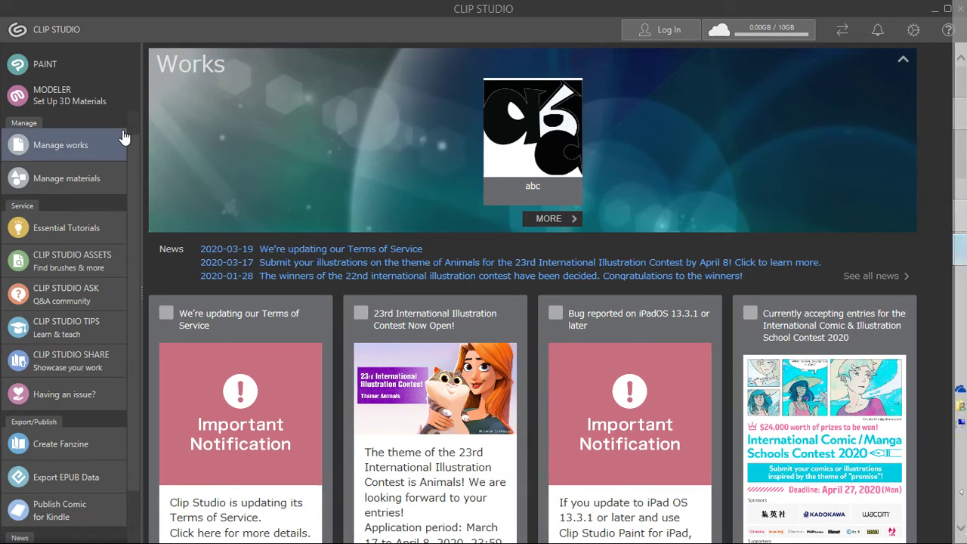
{"action": "left_click", "coordinate": [109, 68]}
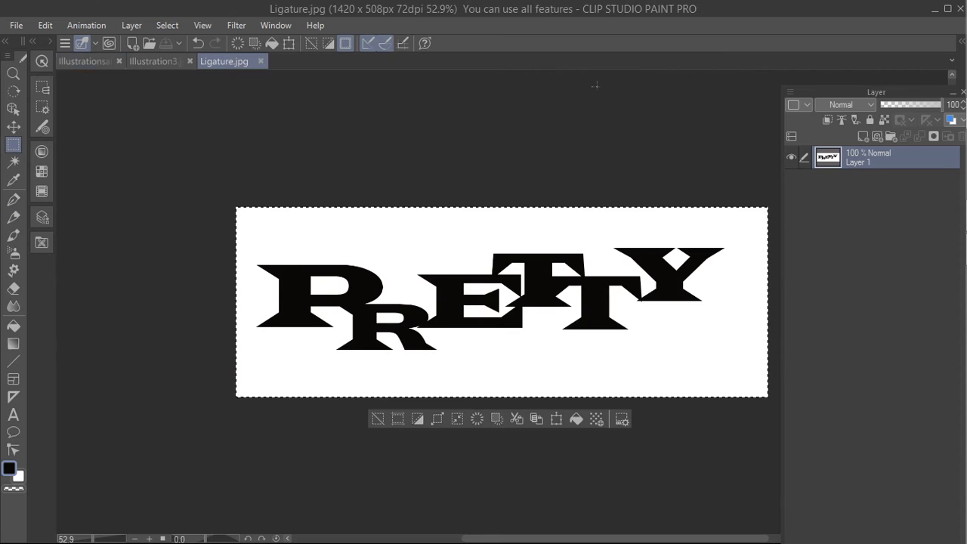
Step: Create a new blank 1600 x 1200 Illustration canvas
{"action": "left_click", "coordinate": [25, 26]}
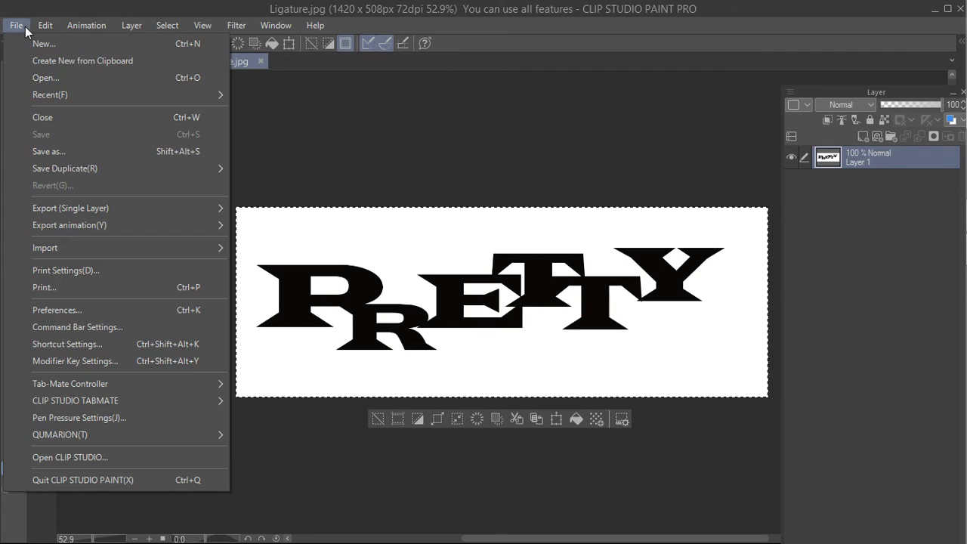
{"action": "left_click", "coordinate": [32, 37]}
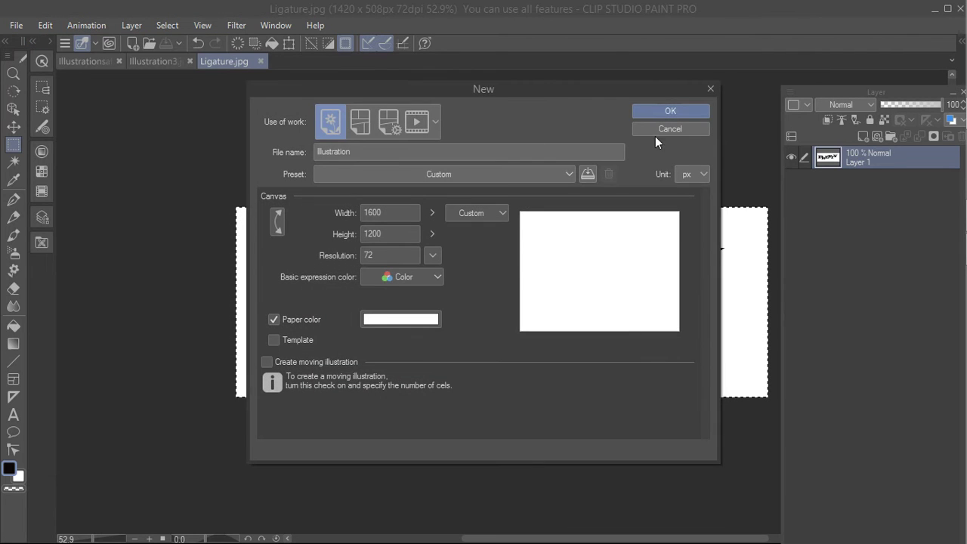
{"action": "left_click", "coordinate": [653, 114]}
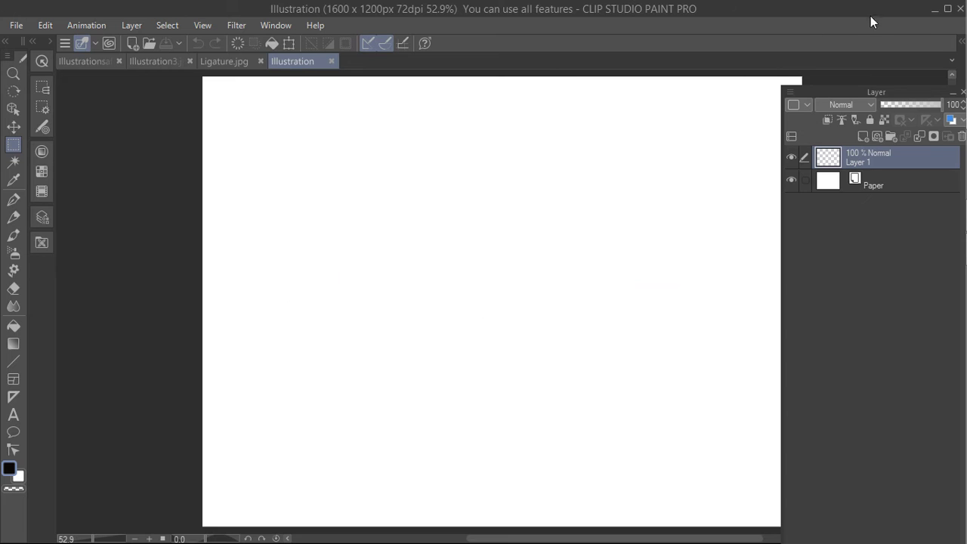
Step: Minimize the Paint window and the launcher, then bring the CLIP STUDIO launcher back up
{"action": "left_click", "coordinate": [935, 9]}
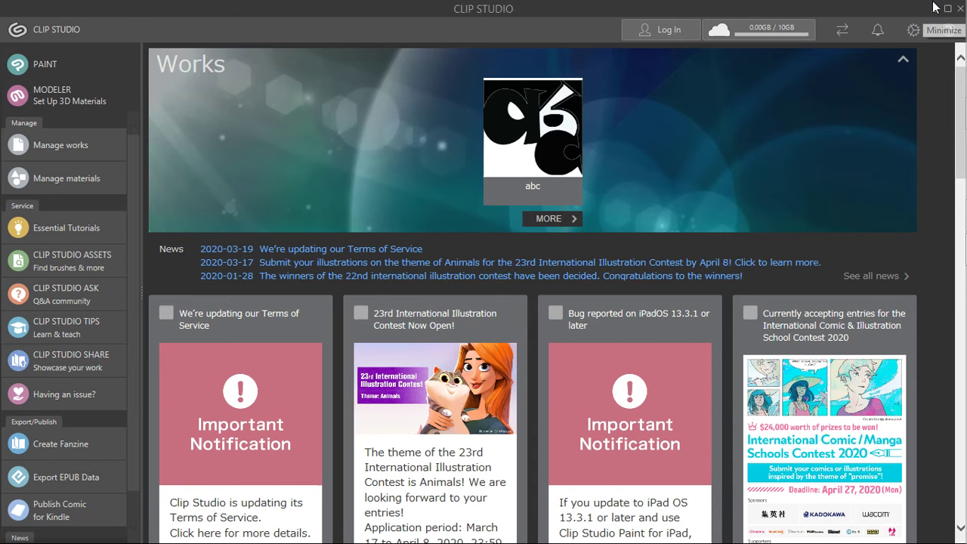
{"action": "left_click", "coordinate": [935, 9]}
{"action": "mouse_move", "coordinate": [937, 38]}
{"action": "left_click", "coordinate": [952, 251]}
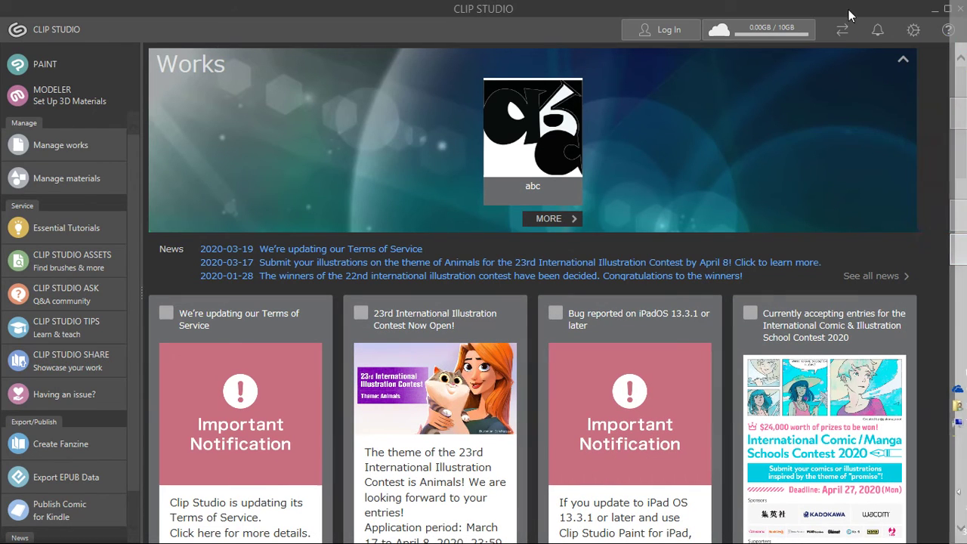
Step: Bring the Word assignment back up and scroll to the Exercise 4 figure-ground examples
{"action": "left_click", "coordinate": [935, 9]}
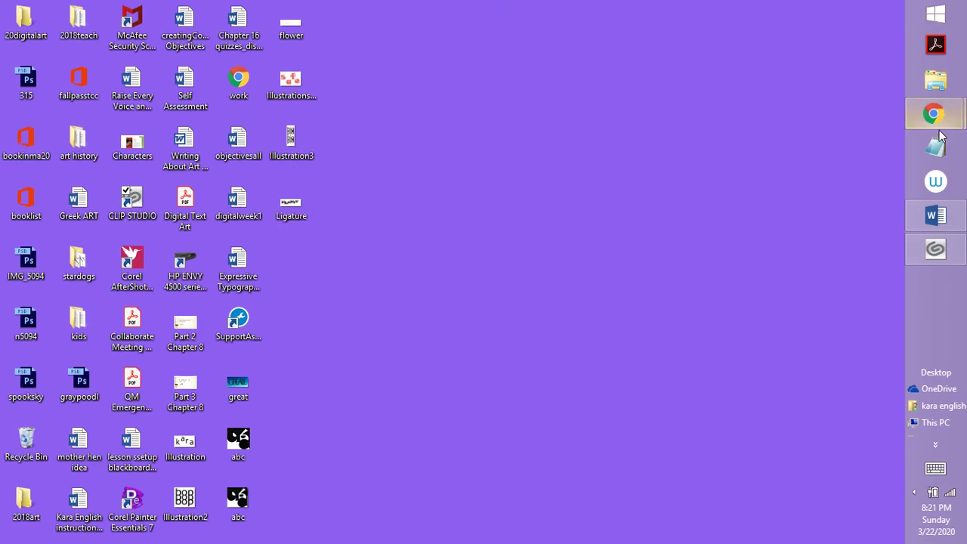
{"action": "left_click", "coordinate": [937, 217]}
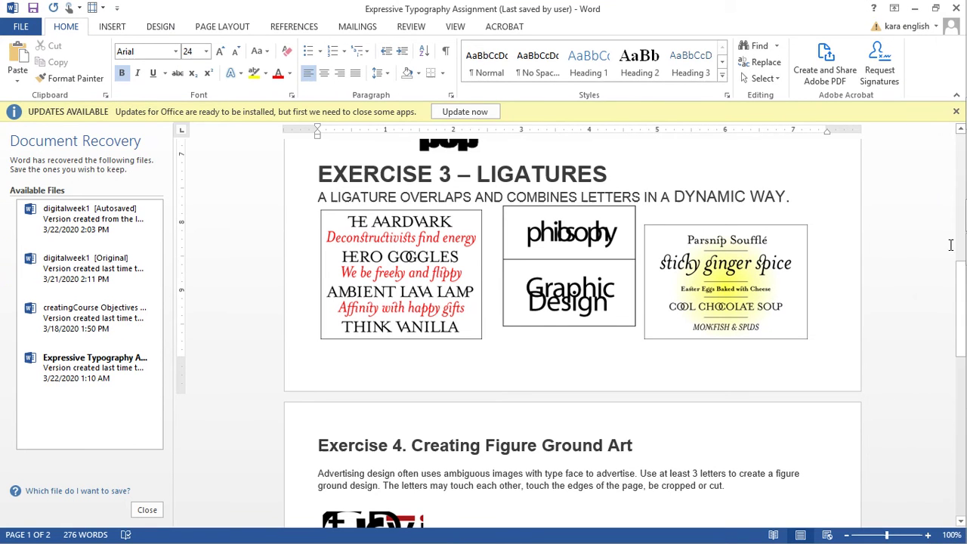
{"action": "mouse_move", "coordinate": [966, 295]}
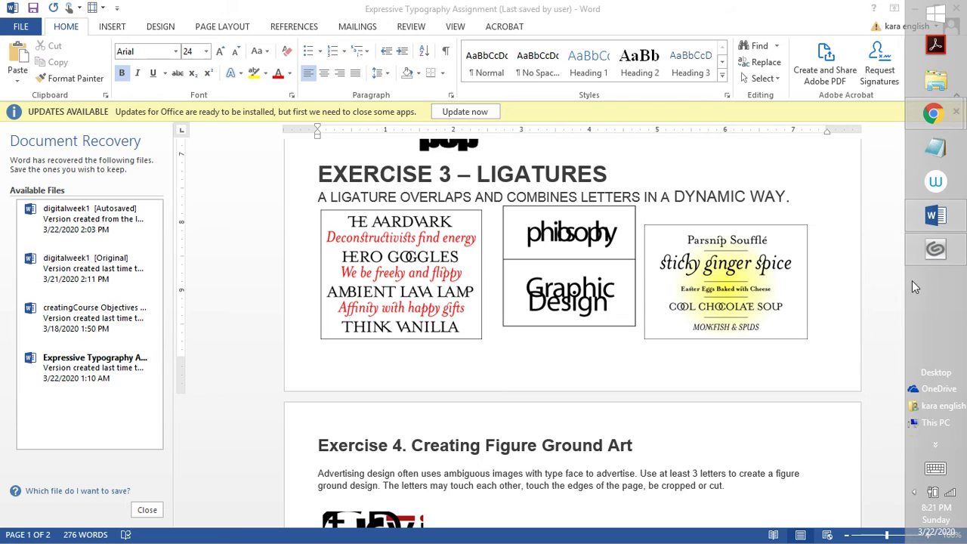
{"action": "left_click_drag", "start_coordinate": [962, 281], "coordinate": [963, 365]}
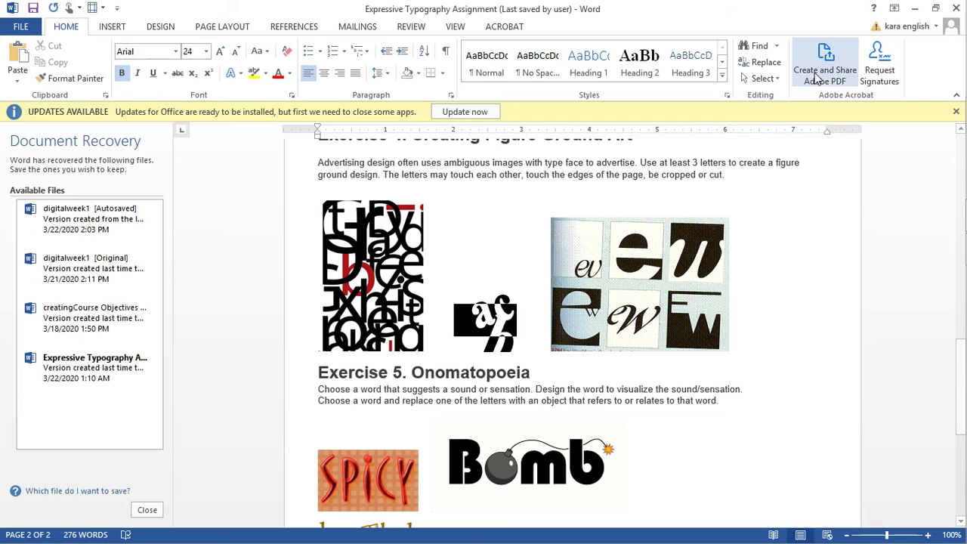
Step: Minimize Word and relaunch Clip Studio Paint from the CLIP STUDIO launcher, showing the blank canvas
{"action": "left_click", "coordinate": [915, 8]}
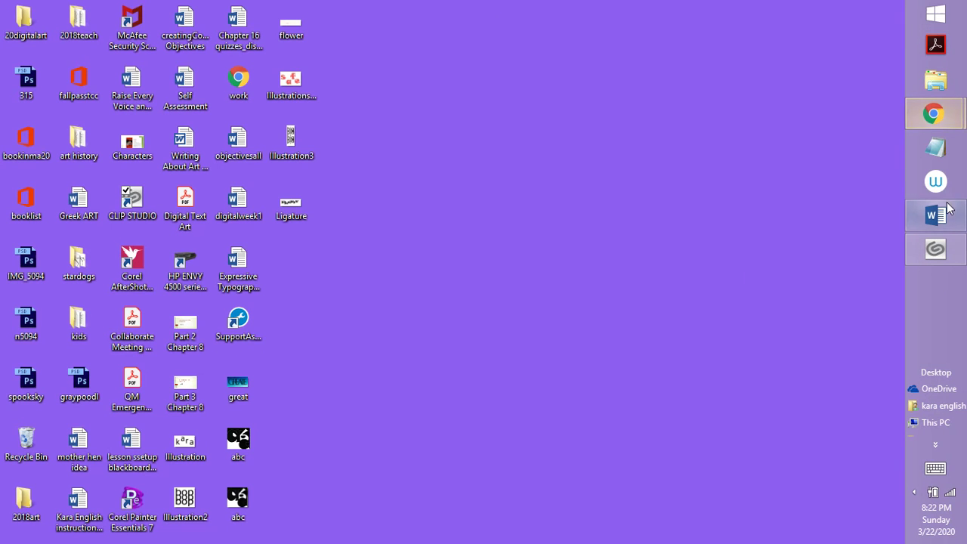
{"action": "right_click", "coordinate": [949, 250]}
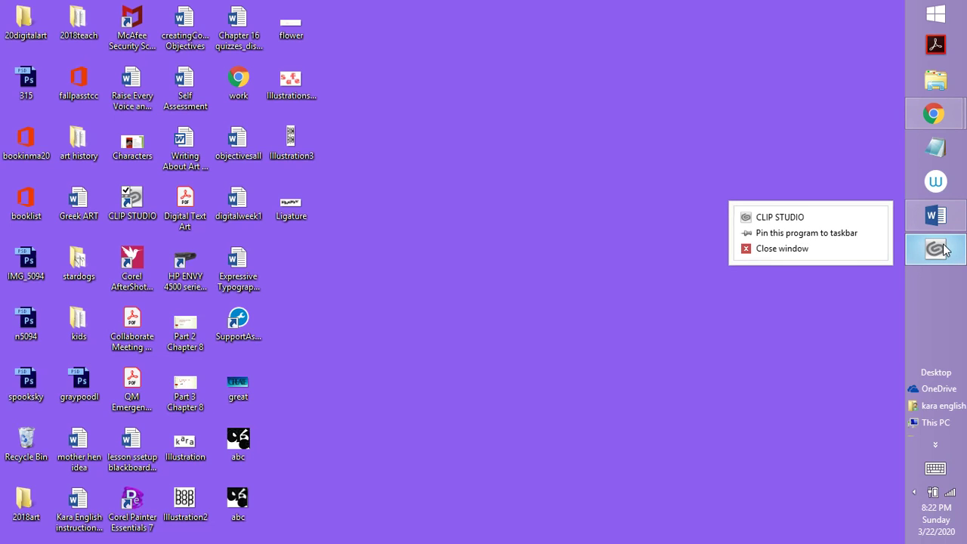
{"action": "left_click", "coordinate": [858, 218]}
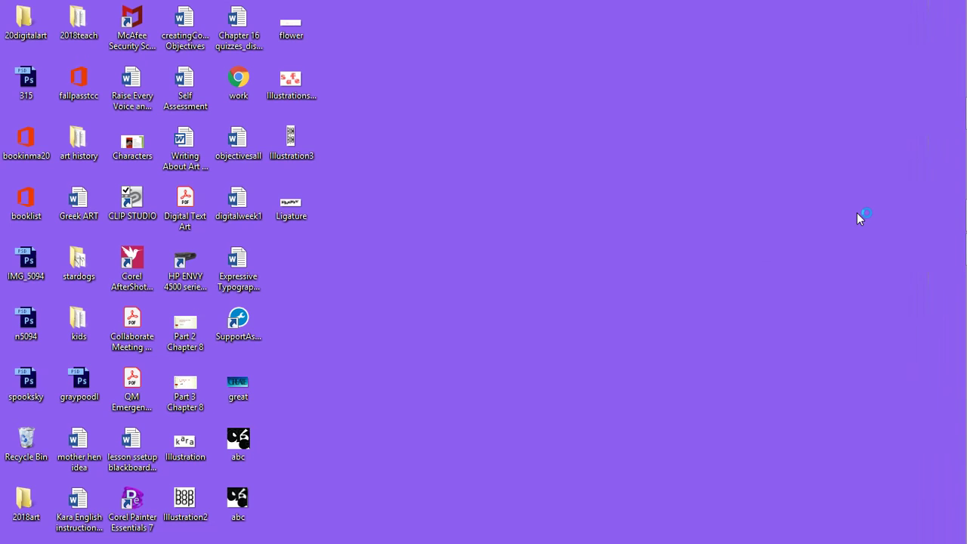
{"action": "mouse_move", "coordinate": [961, 295]}
{"action": "mouse_move", "coordinate": [949, 271]}
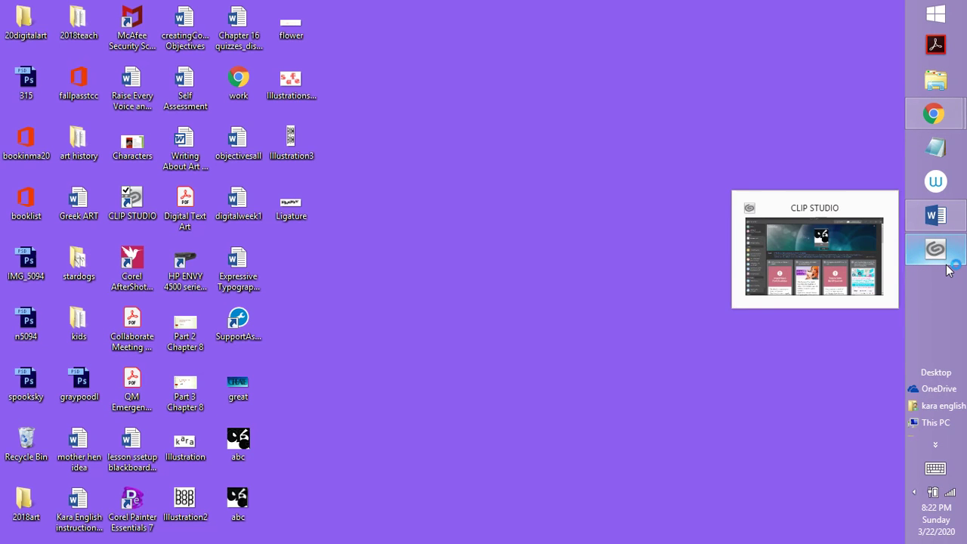
{"action": "left_click", "coordinate": [883, 278]}
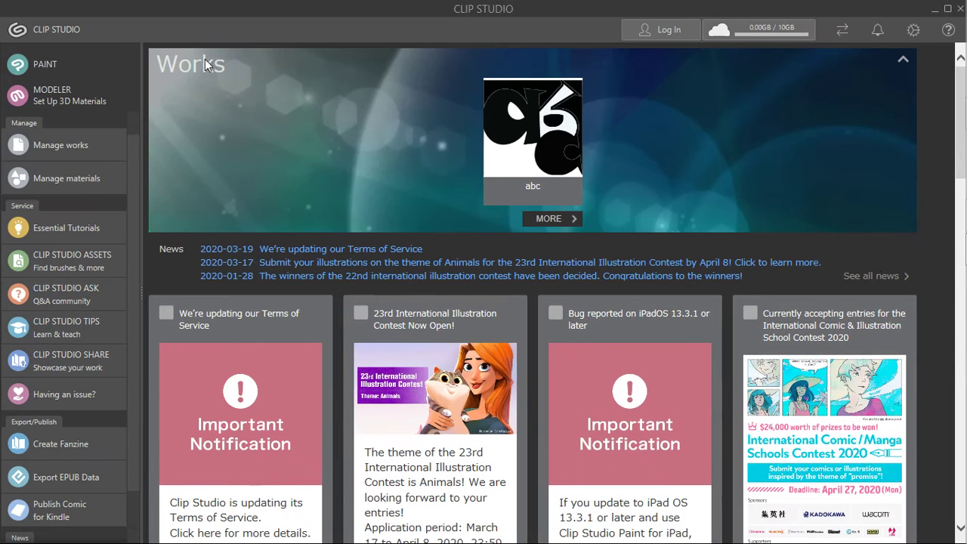
{"action": "left_click", "coordinate": [88, 54]}
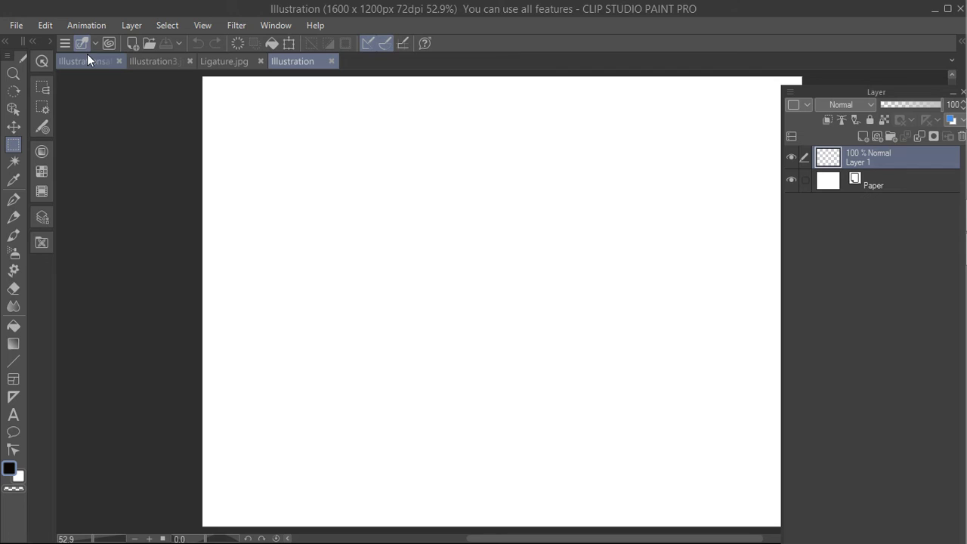
Step: Type a black 'B' on the canvas's left side in Tw Cen MT Condensed Extra Bold
{"action": "left_click", "coordinate": [13, 418]}
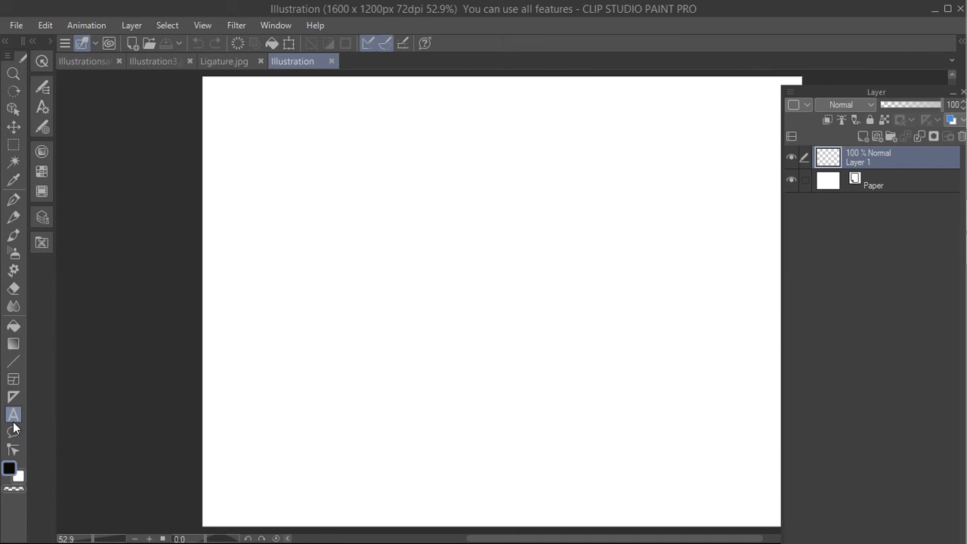
{"action": "left_click", "coordinate": [45, 112]}
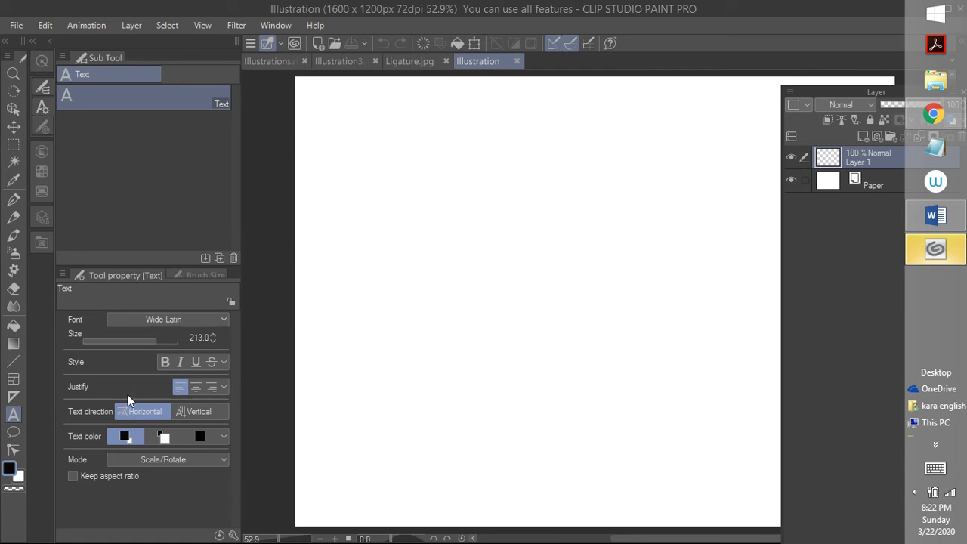
{"action": "left_click", "coordinate": [203, 319]}
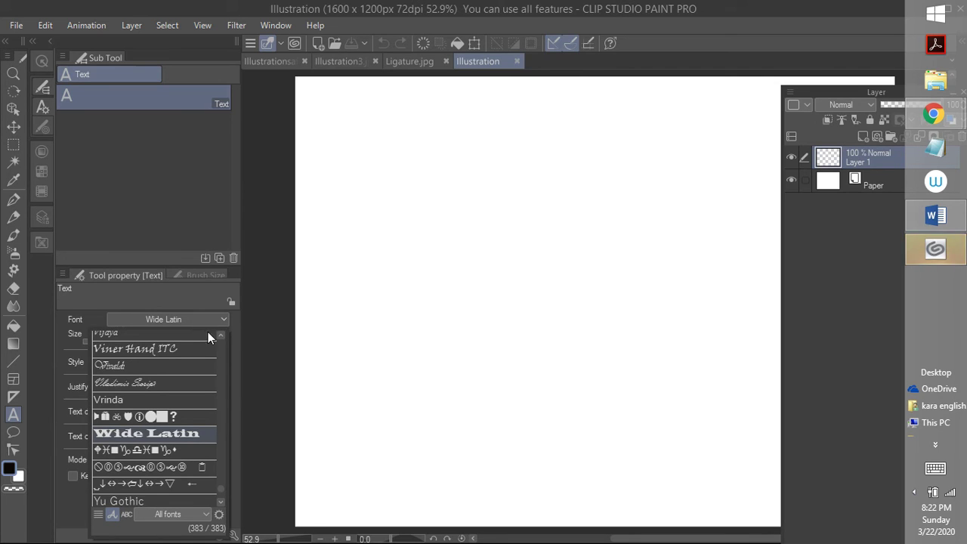
{"action": "scroll", "coordinate": [219, 339], "scroll_direction": "up", "scroll_amount": 5}
{"action": "scroll", "coordinate": [219, 345], "scroll_direction": "up", "scroll_amount": 4}
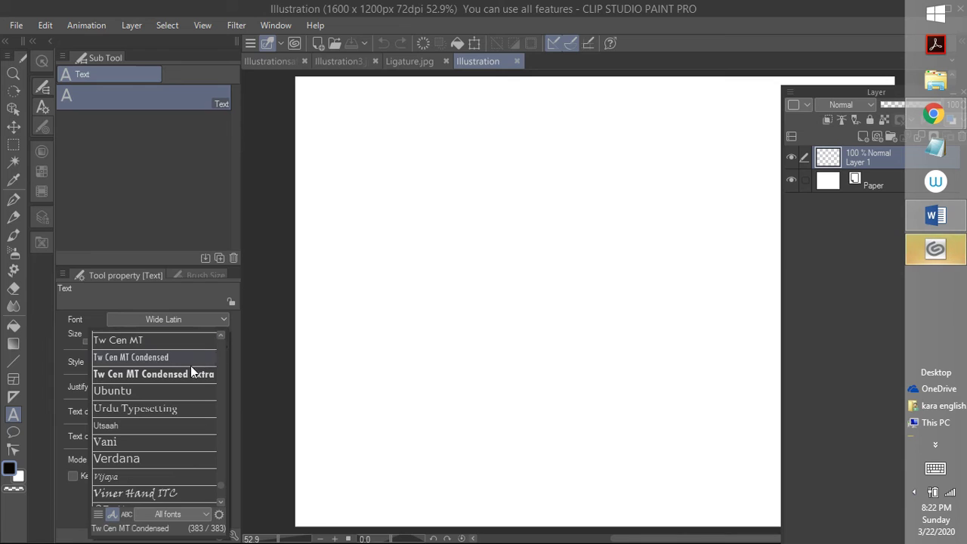
{"action": "left_click", "coordinate": [190, 374]}
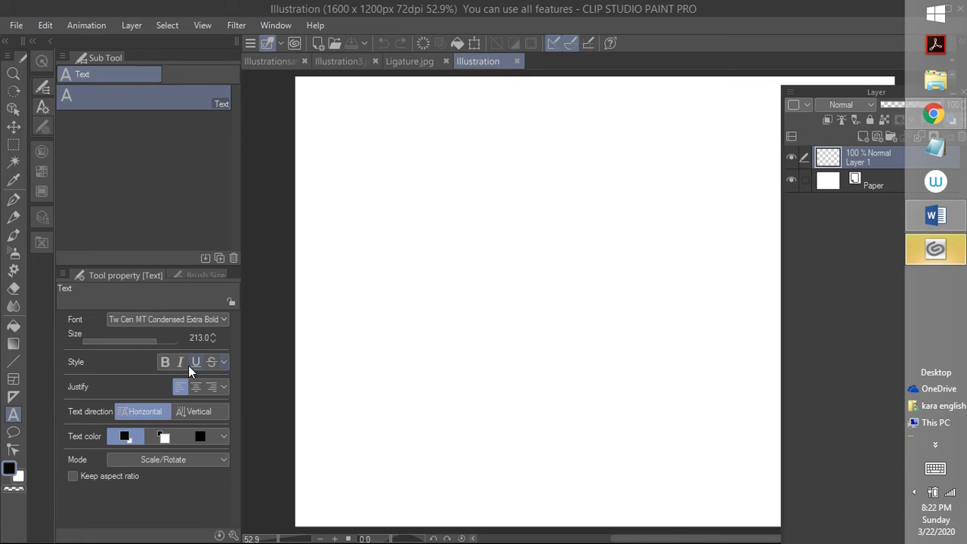
{"action": "left_click", "coordinate": [393, 252]}
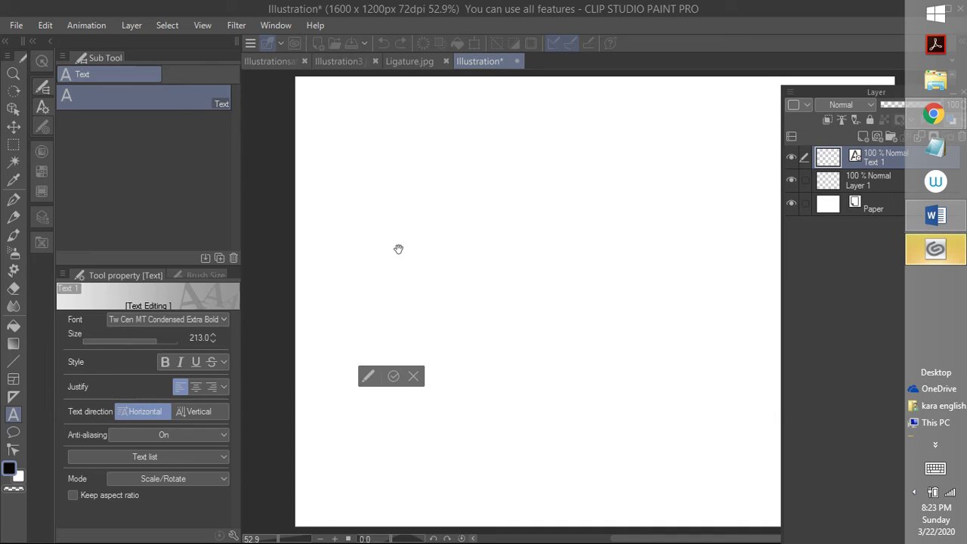
{"action": "type", "text": "B"}
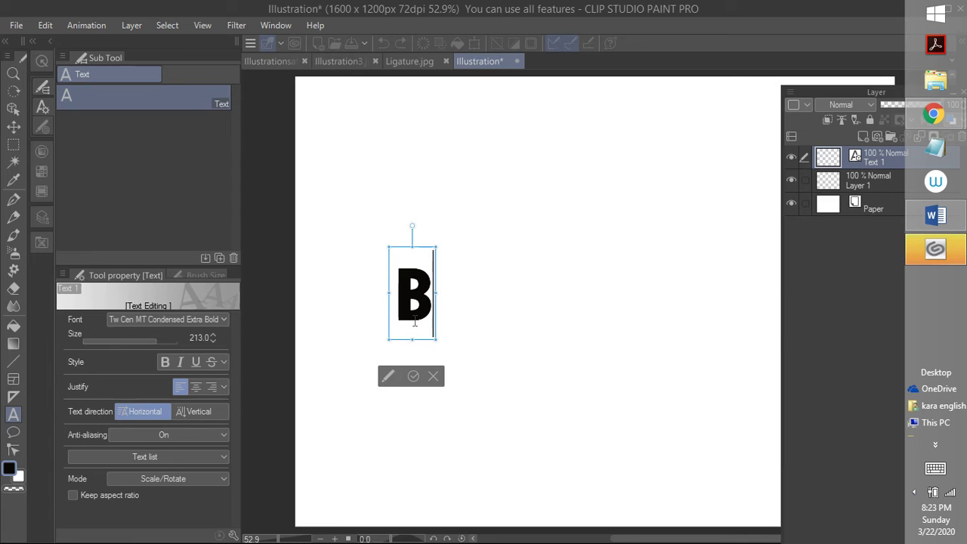
Step: Set the drawing colour to a bright red and choose the fill tool
{"action": "left_click", "coordinate": [20, 478]}
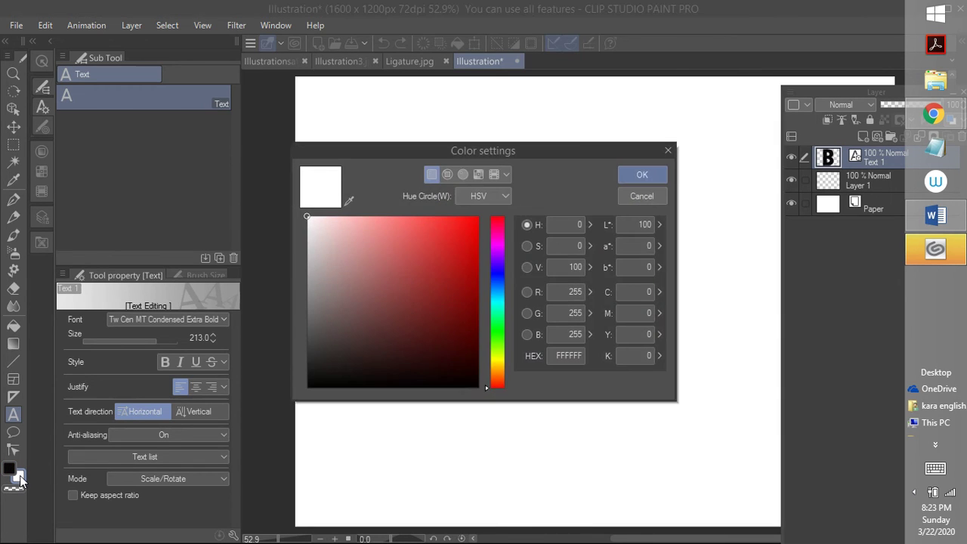
{"action": "left_click", "coordinate": [453, 226]}
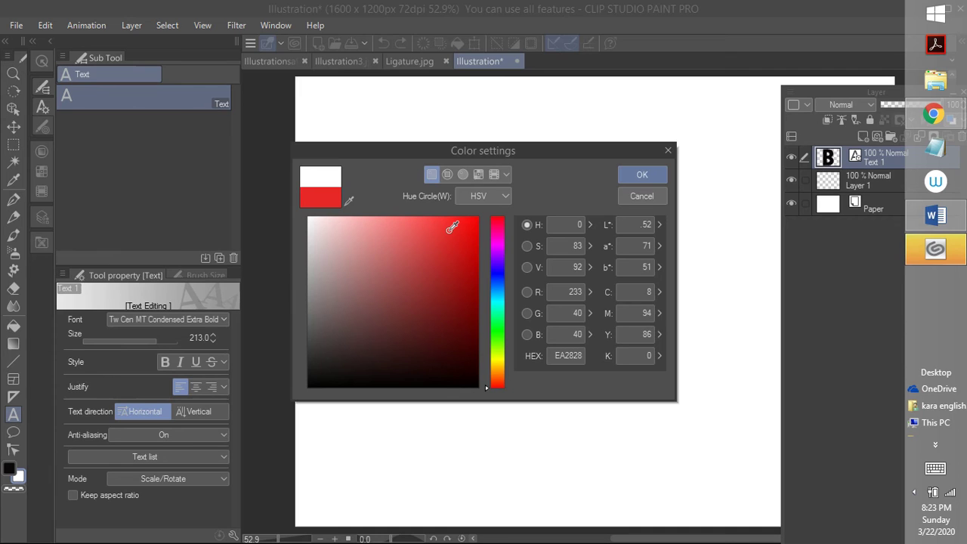
{"action": "left_click", "coordinate": [629, 174]}
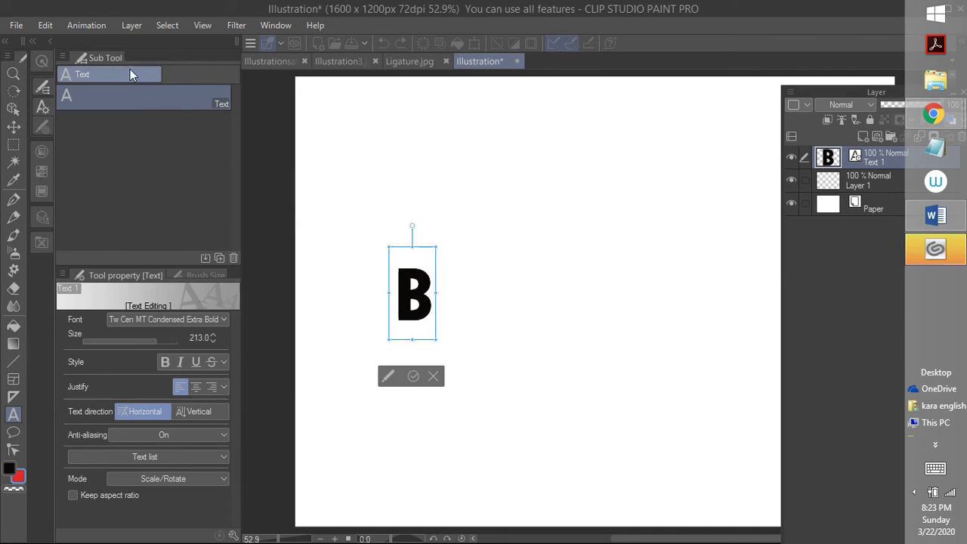
{"action": "left_click", "coordinate": [9, 130]}
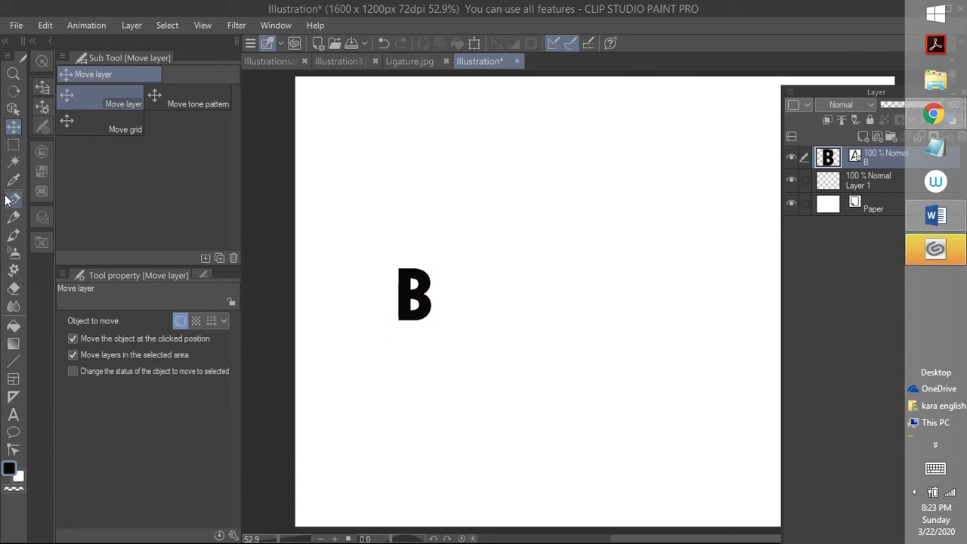
{"action": "left_click", "coordinate": [14, 326]}
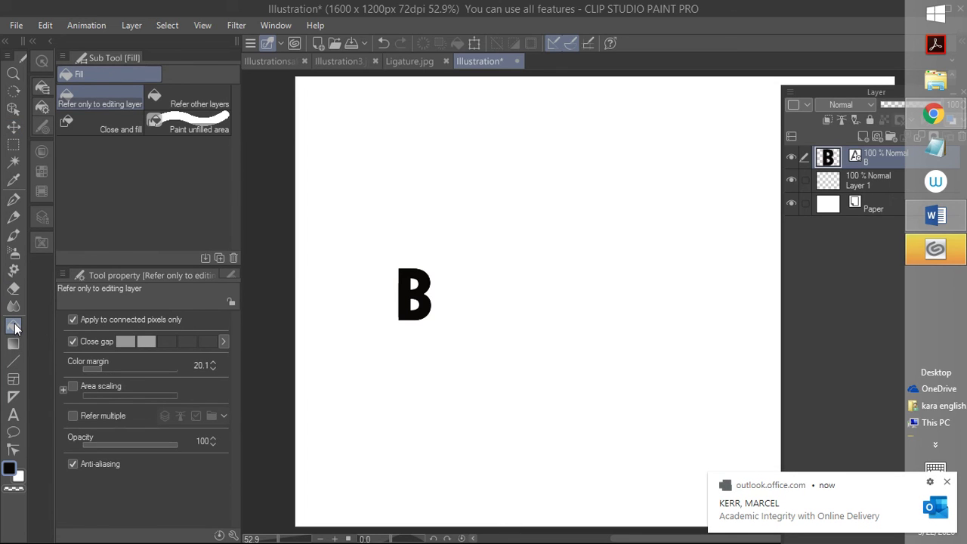
{"action": "left_click", "coordinate": [19, 477]}
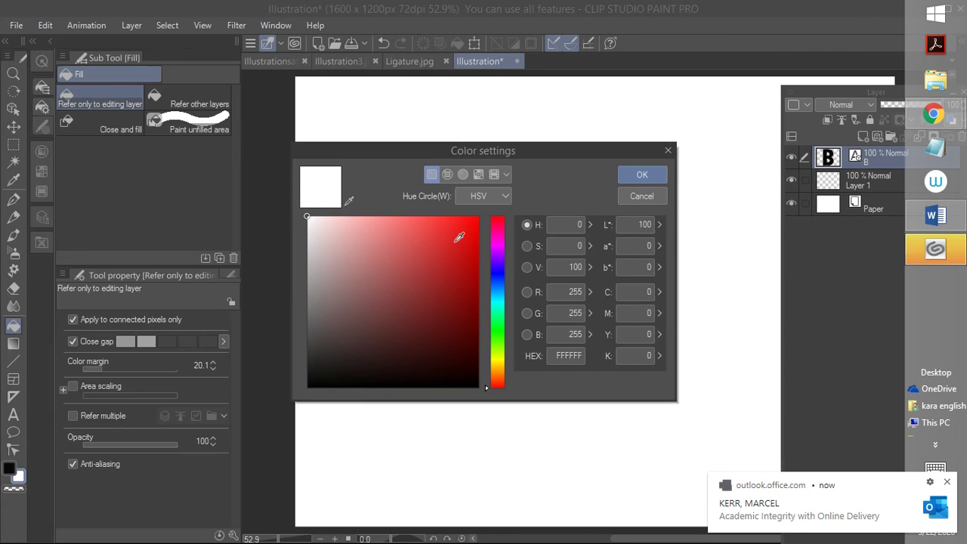
{"action": "left_click", "coordinate": [458, 238]}
{"action": "left_click", "coordinate": [643, 173]}
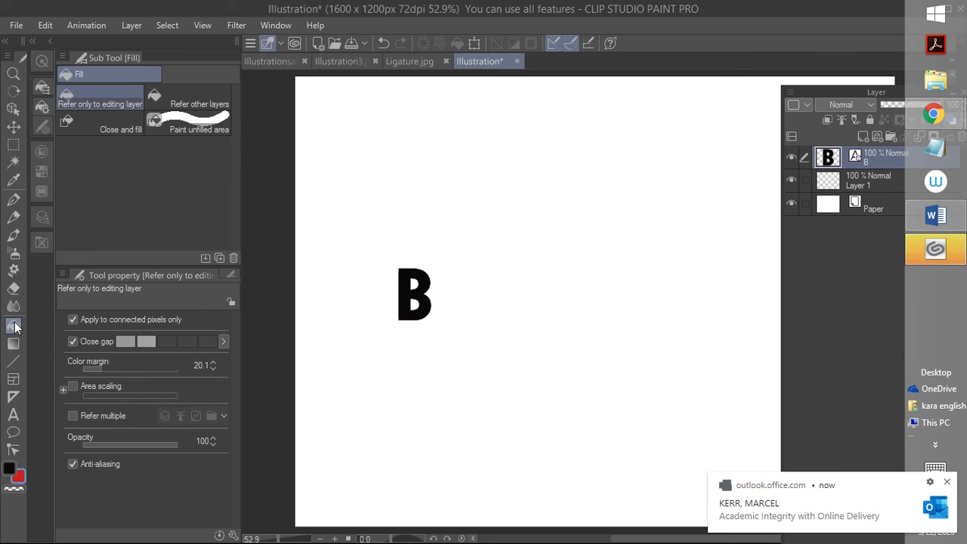
Step: Fill Layer 1 red across the whole canvas behind the B
{"action": "left_click", "coordinate": [841, 202]}
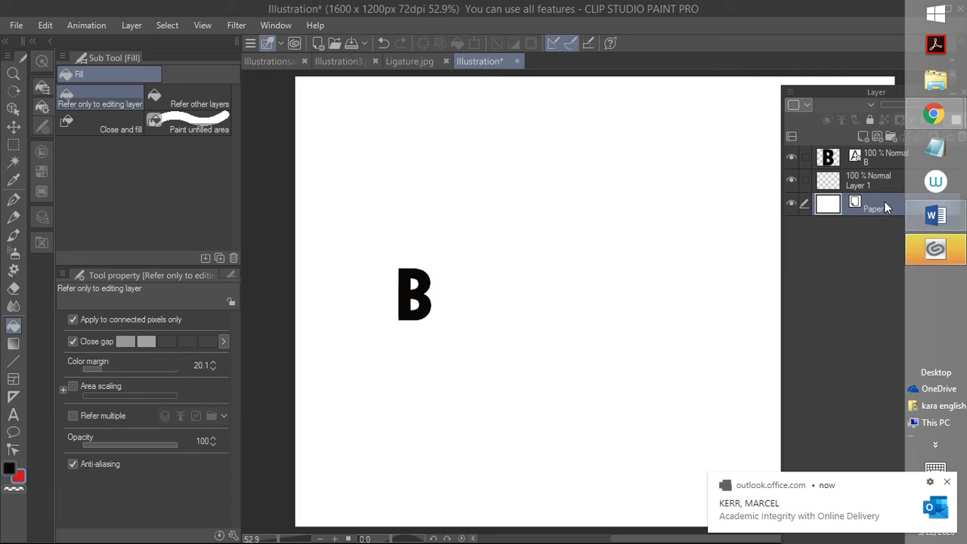
{"action": "left_click", "coordinate": [868, 183]}
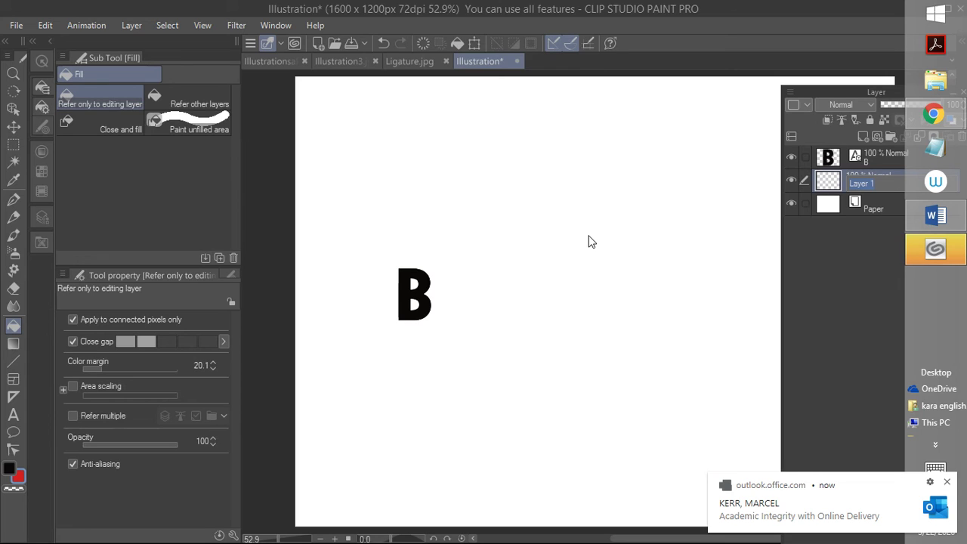
{"action": "left_click", "coordinate": [947, 483]}
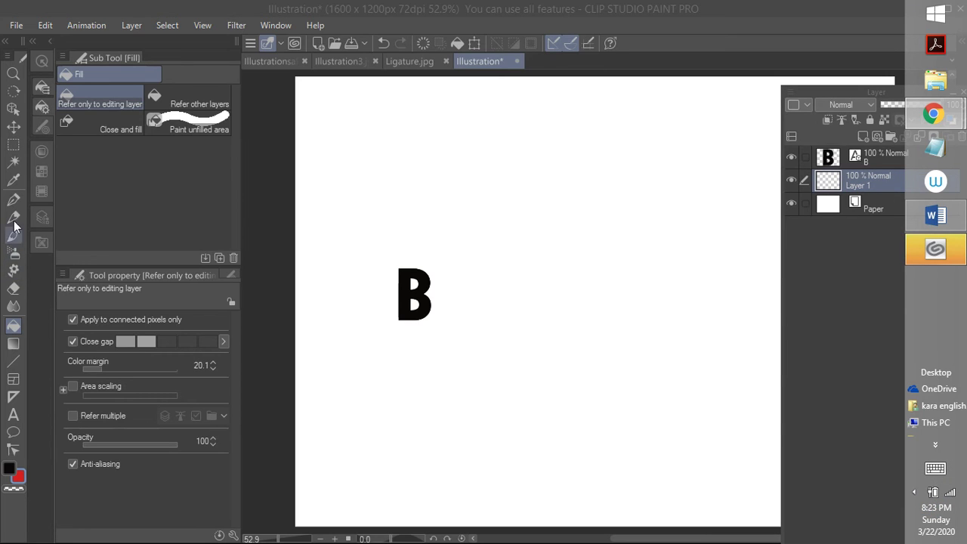
{"action": "left_click", "coordinate": [14, 325]}
{"action": "left_click", "coordinate": [453, 233]}
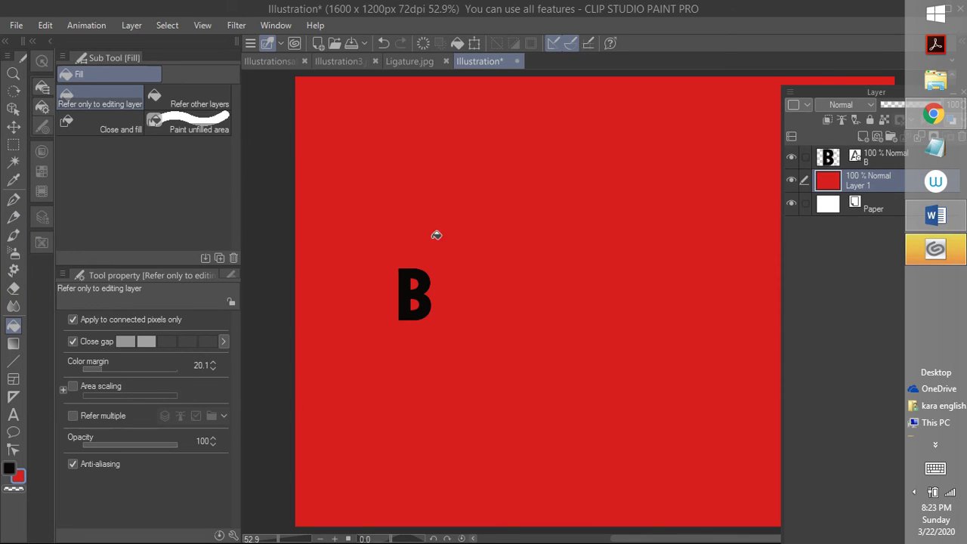
Step: Change the drawing colour to near-white EEE9E9 and select the B layer
{"action": "left_click", "coordinate": [9, 468]}
{"action": "left_click", "coordinate": [10, 470]}
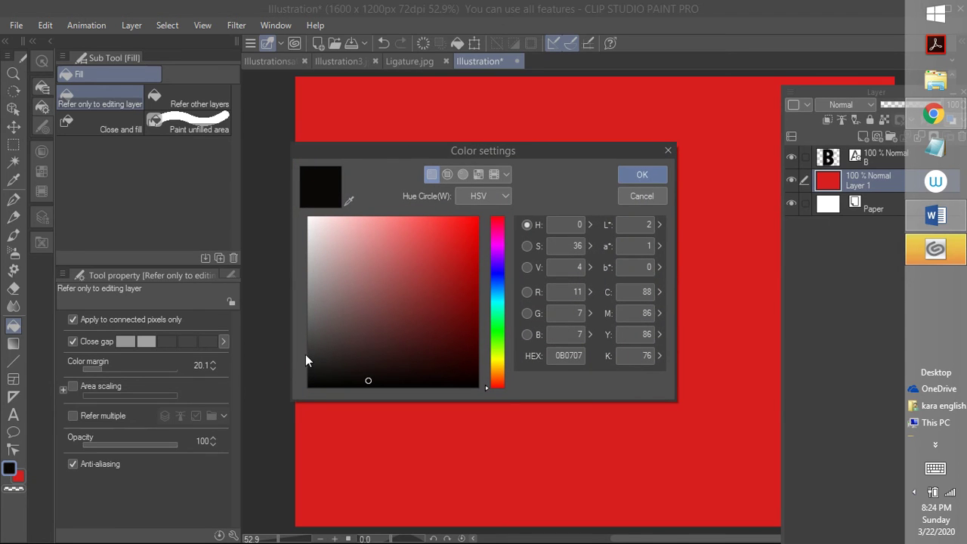
{"action": "left_click", "coordinate": [314, 224]}
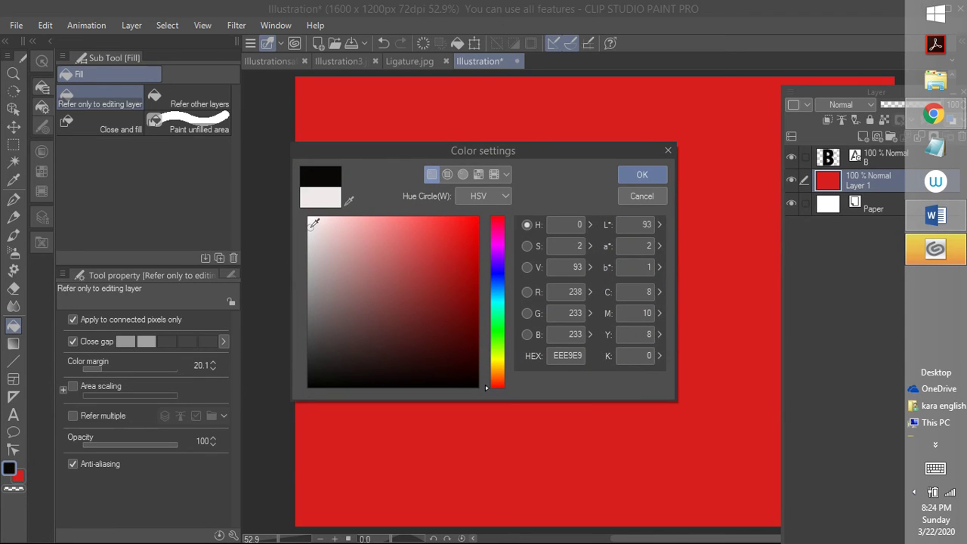
{"action": "left_click", "coordinate": [624, 178]}
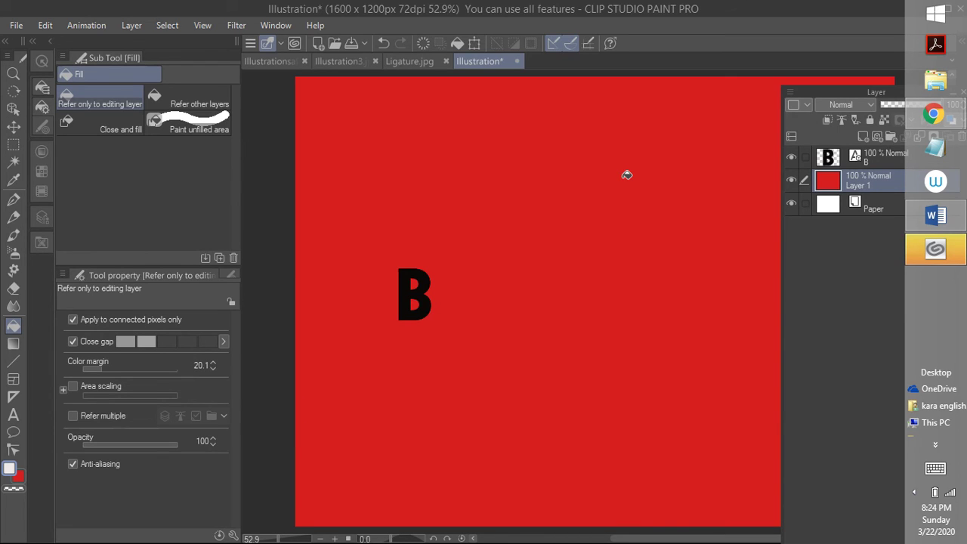
{"action": "left_click", "coordinate": [863, 161]}
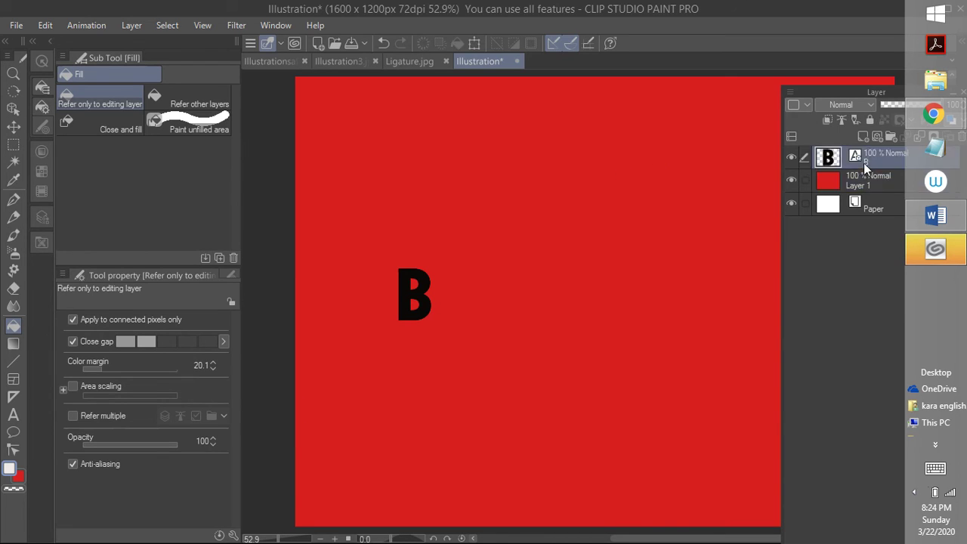
Step: Type a near-white lowercase 'b' on a new text layer below and right of the B
{"action": "key", "text": "super+c"}
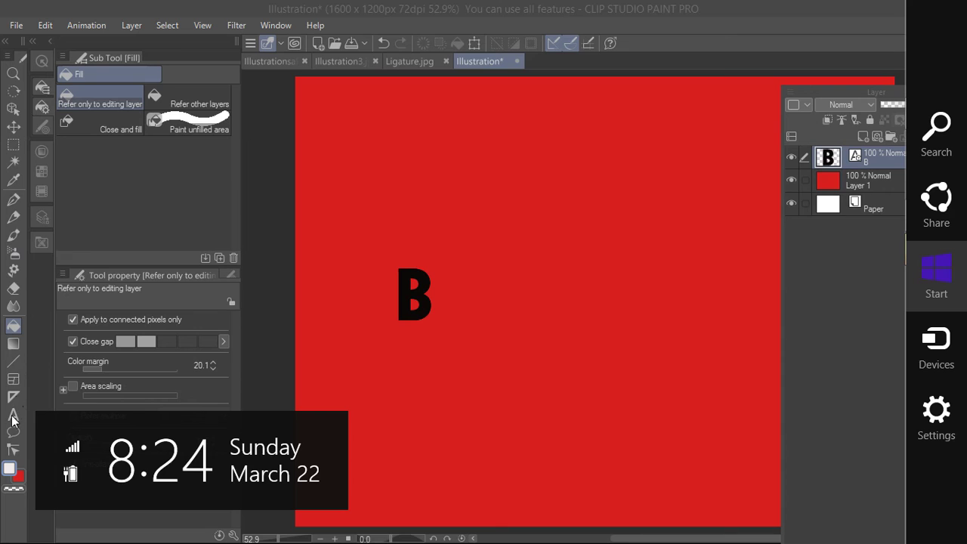
{"action": "key", "text": "Escape"}
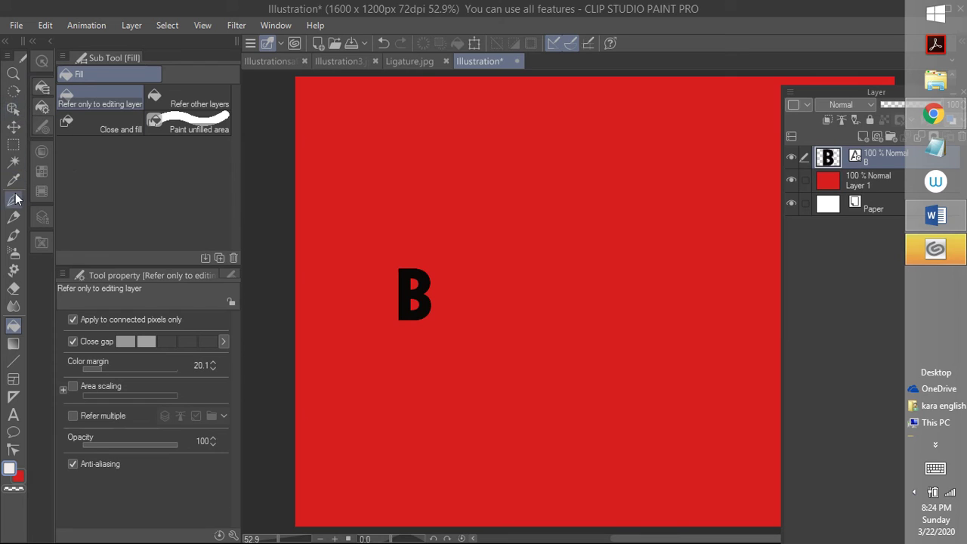
{"action": "left_click", "coordinate": [13, 414]}
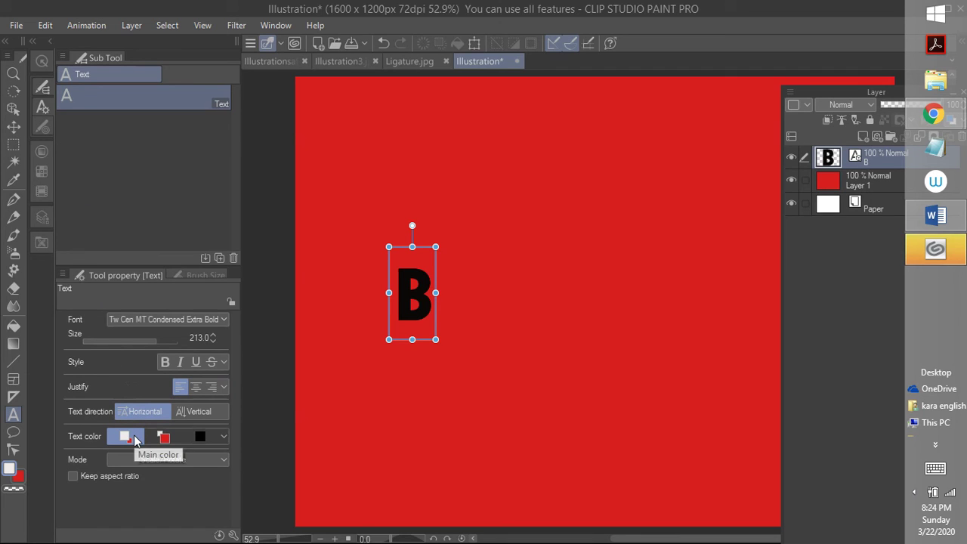
{"action": "left_click", "coordinate": [456, 318]}
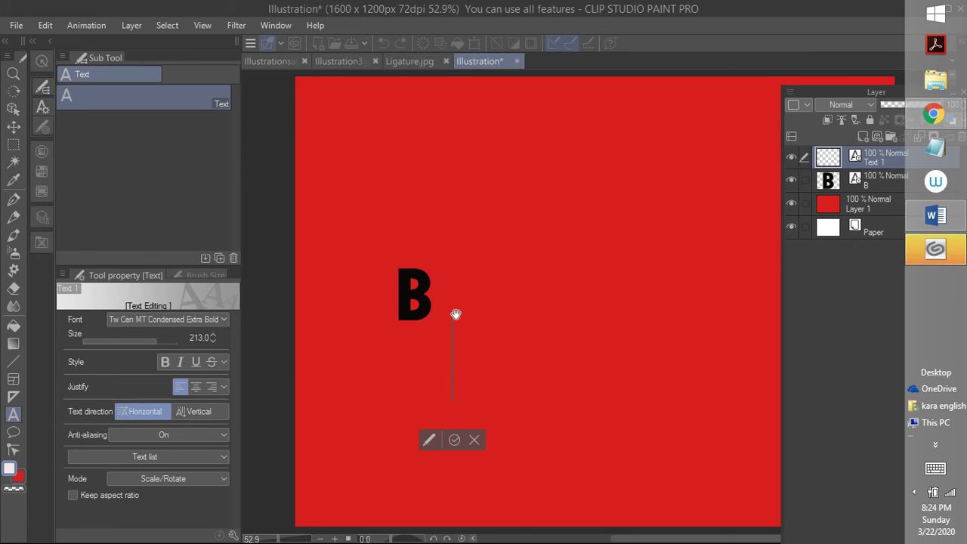
{"action": "type", "text": "b"}
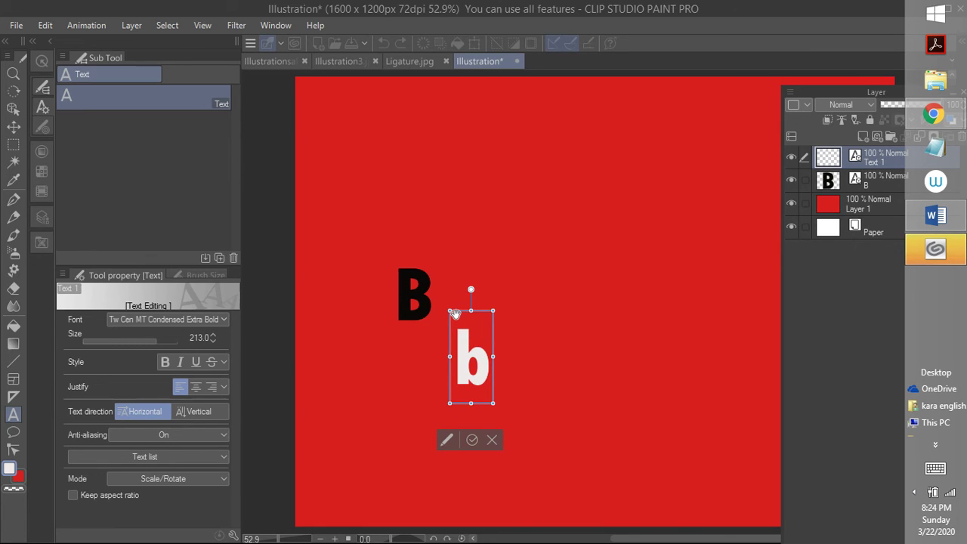
{"action": "right_click", "coordinate": [14, 127]}
{"action": "left_click", "coordinate": [482, 373]}
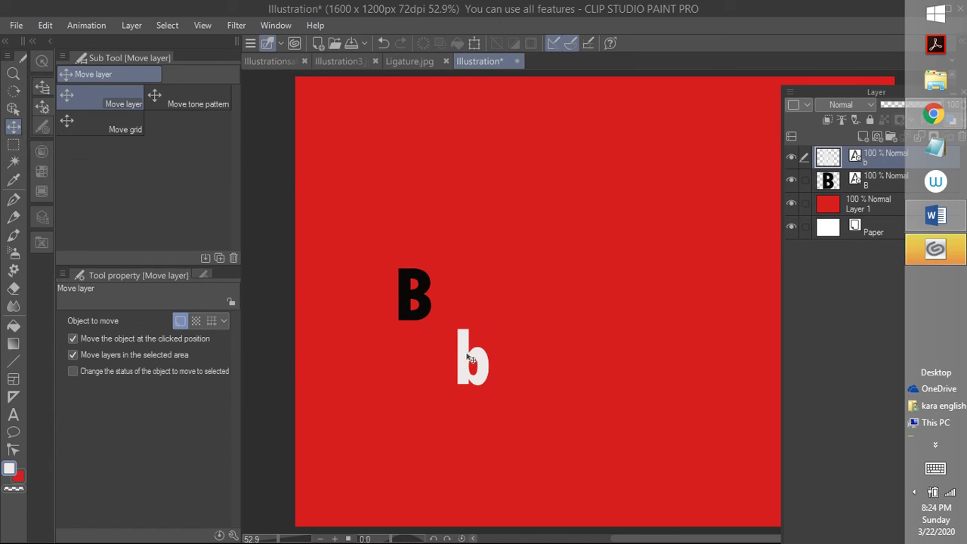
Step: Drag the white b up-left until it overlaps the bottom of the black B
{"action": "left_click_drag", "start_coordinate": [470, 359], "coordinate": [406, 332]}
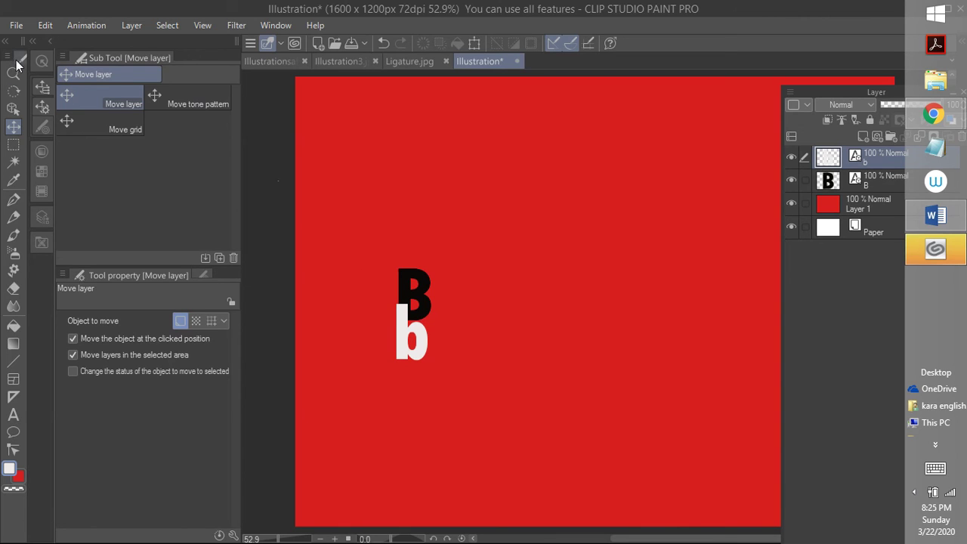
{"action": "left_click", "coordinate": [44, 25]}
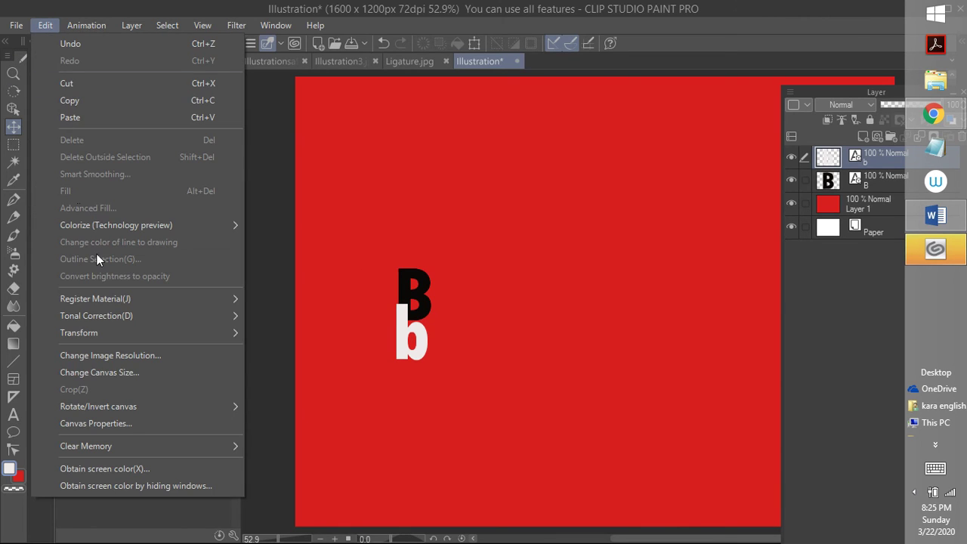
Step: Rotate the white b by -29 degrees, nudge it up slightly, and apply the rotation
{"action": "mouse_move", "coordinate": [131, 400]}
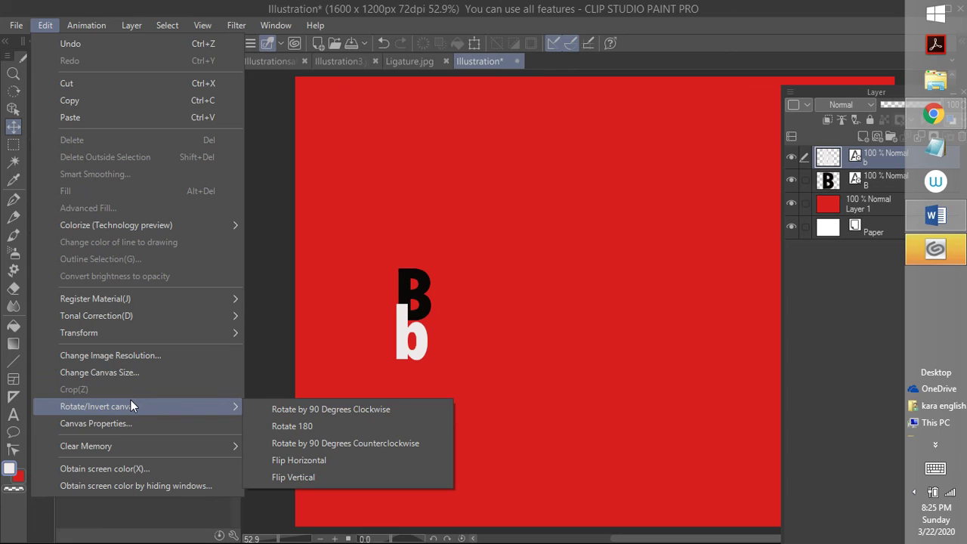
{"action": "mouse_move", "coordinate": [129, 334]}
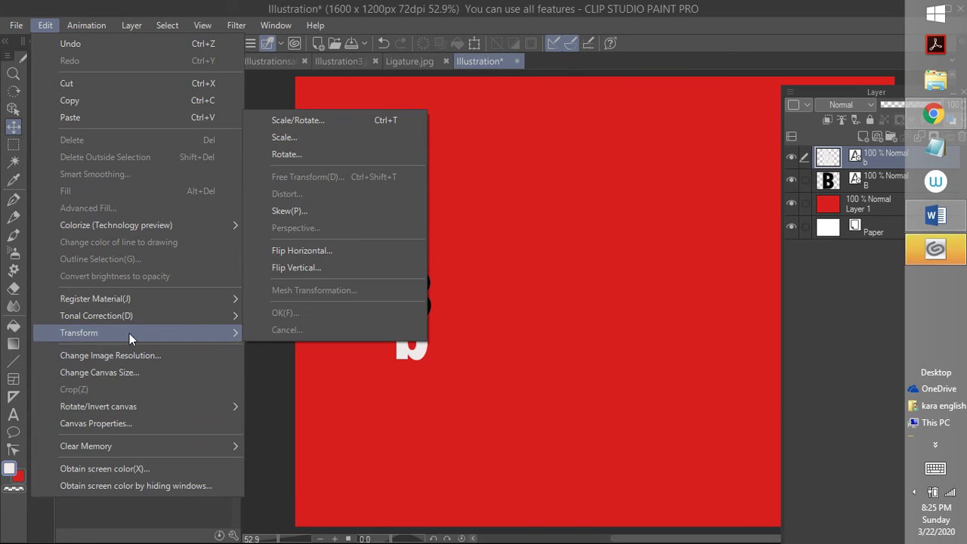
{"action": "left_click", "coordinate": [311, 156]}
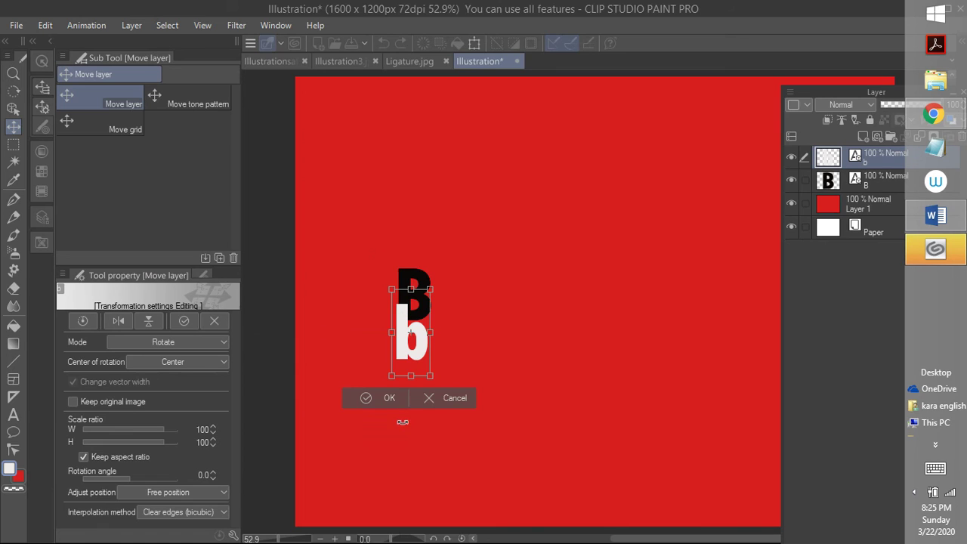
{"action": "left_click_drag", "start_coordinate": [403, 422], "coordinate": [456, 434]}
{"action": "left_click_drag", "start_coordinate": [430, 343], "coordinate": [433, 333]}
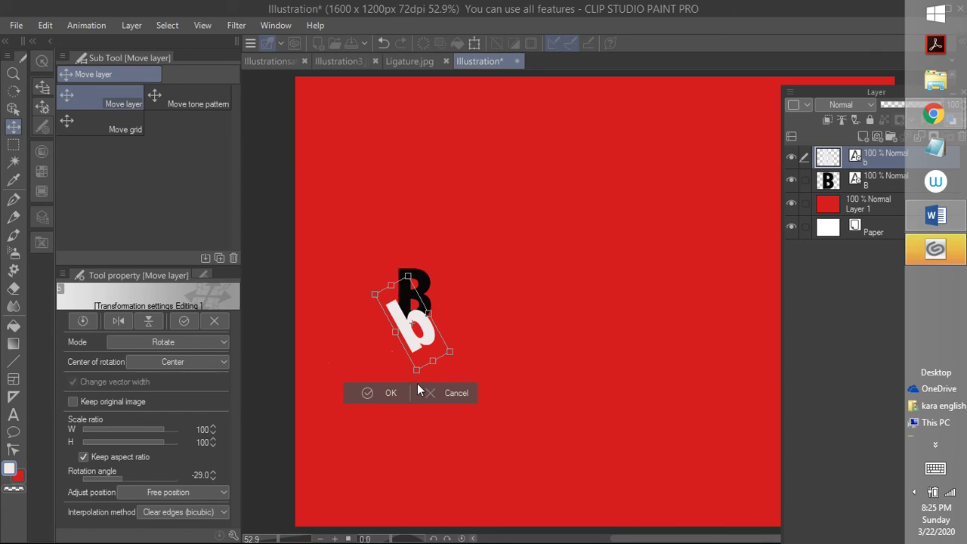
{"action": "left_click", "coordinate": [18, 124]}
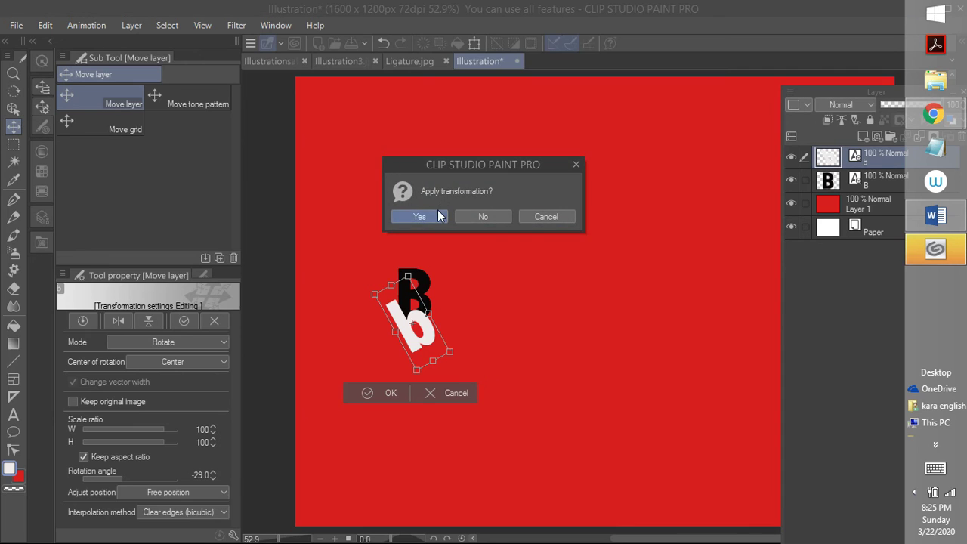
{"action": "left_click", "coordinate": [419, 216]}
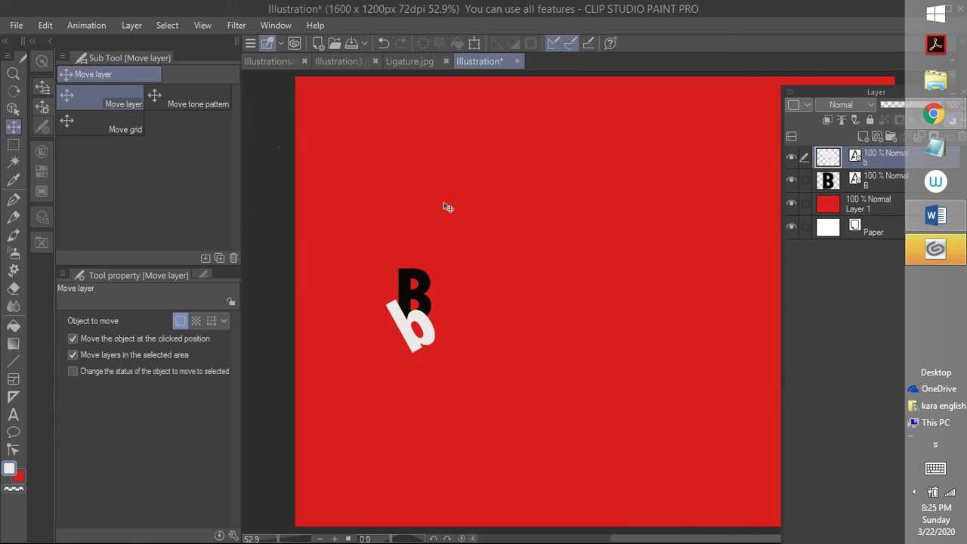
Step: Duplicate the b layer and move the copy to the black B's upper right
{"action": "right_click", "coordinate": [877, 159]}
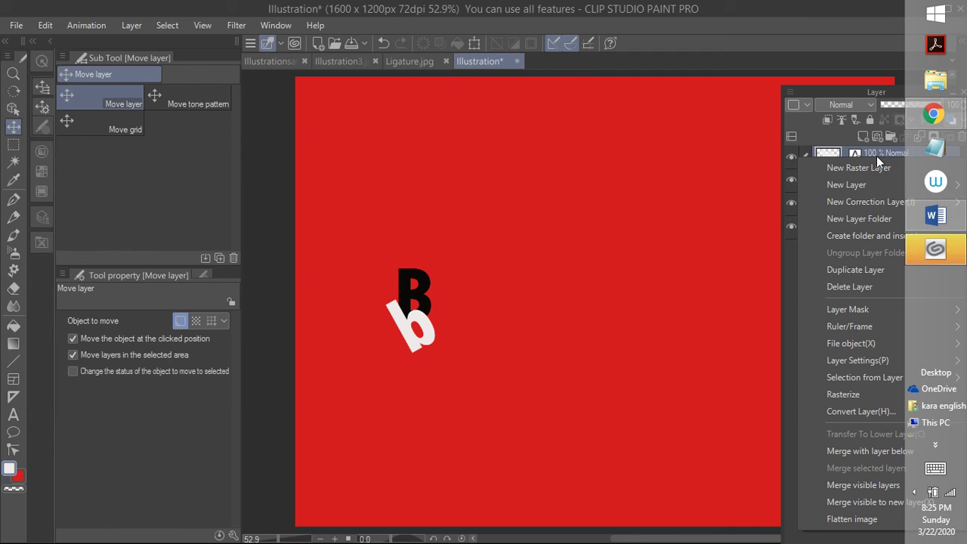
{"action": "left_click", "coordinate": [862, 269]}
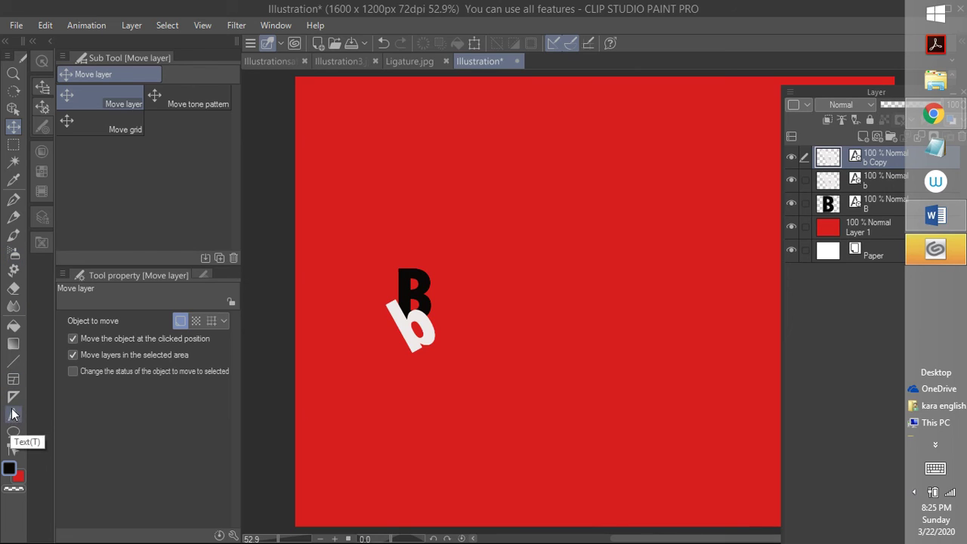
{"action": "left_click", "coordinate": [9, 112]}
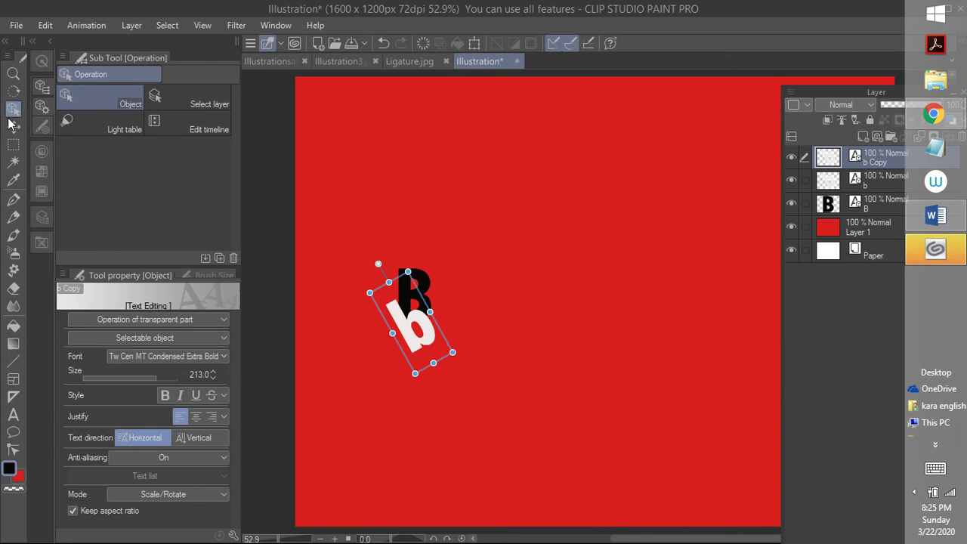
{"action": "left_click", "coordinate": [12, 126]}
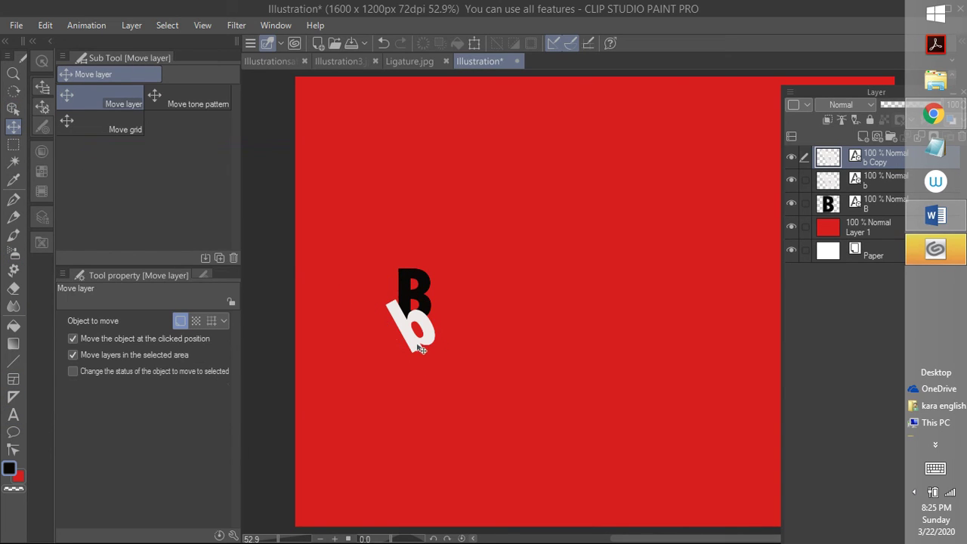
{"action": "left_click_drag", "start_coordinate": [407, 341], "coordinate": [439, 294]}
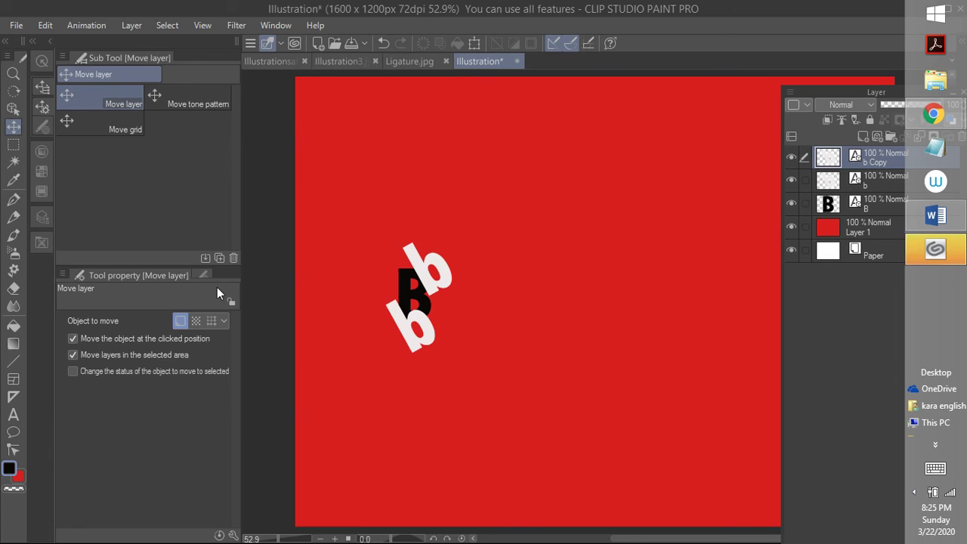
Step: Crop the canvas to a rectangle around the three letters (253 x 374 px) and deselect
{"action": "left_click", "coordinate": [18, 143]}
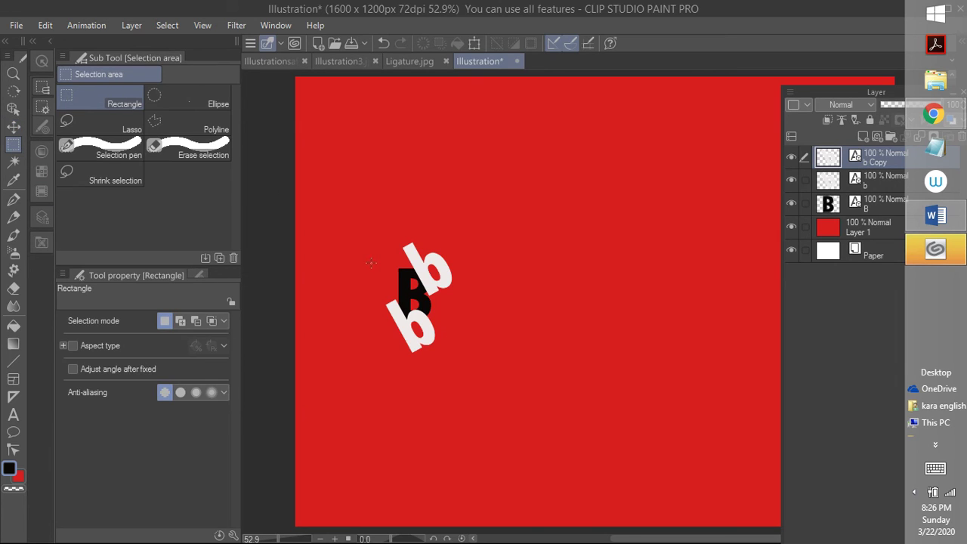
{"action": "left_click_drag", "start_coordinate": [372, 223], "coordinate": [467, 362]}
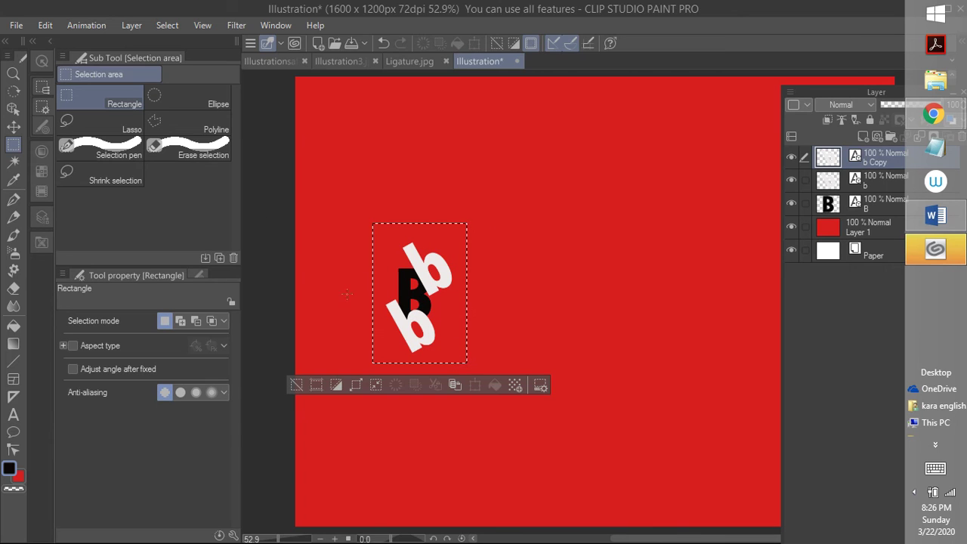
{"action": "left_click", "coordinate": [120, 26]}
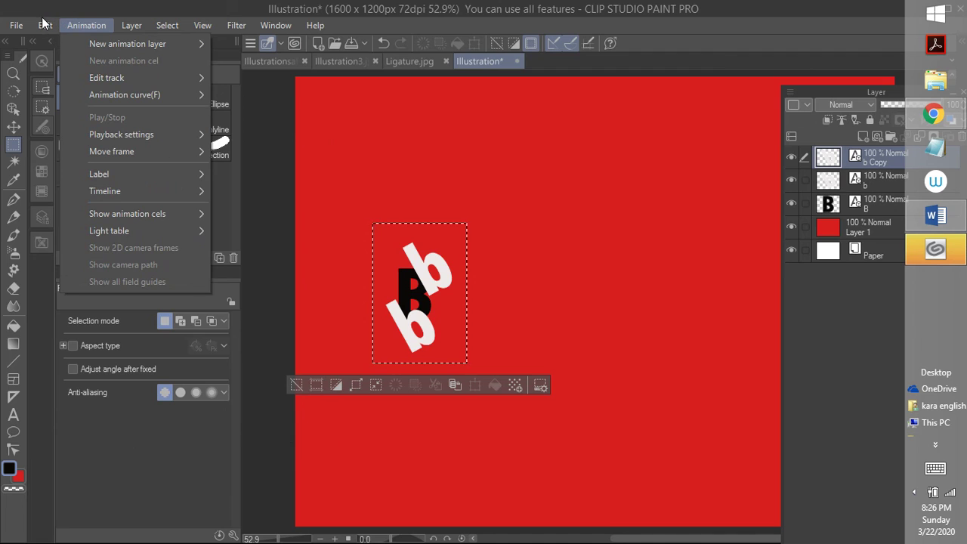
{"action": "left_click", "coordinate": [45, 25]}
{"action": "left_click", "coordinate": [45, 25]}
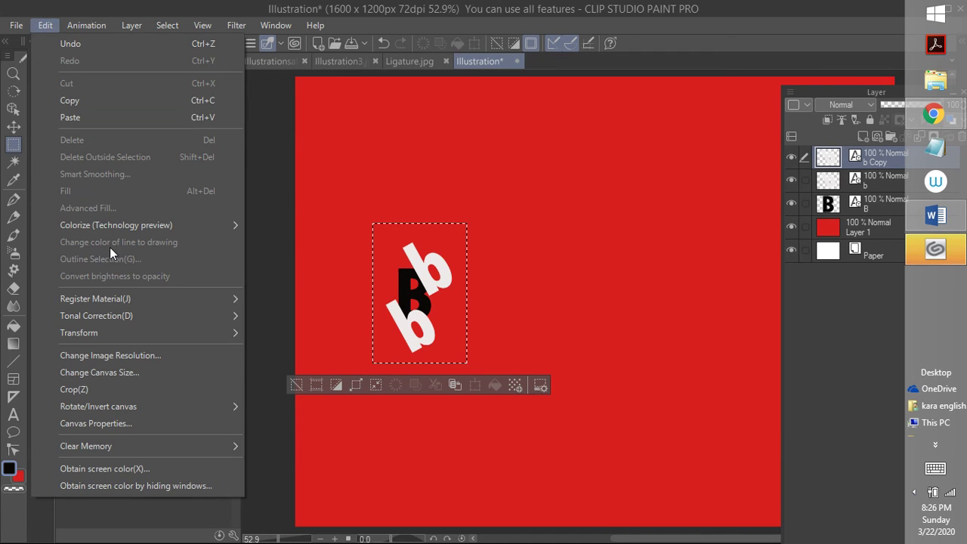
{"action": "left_click", "coordinate": [108, 387]}
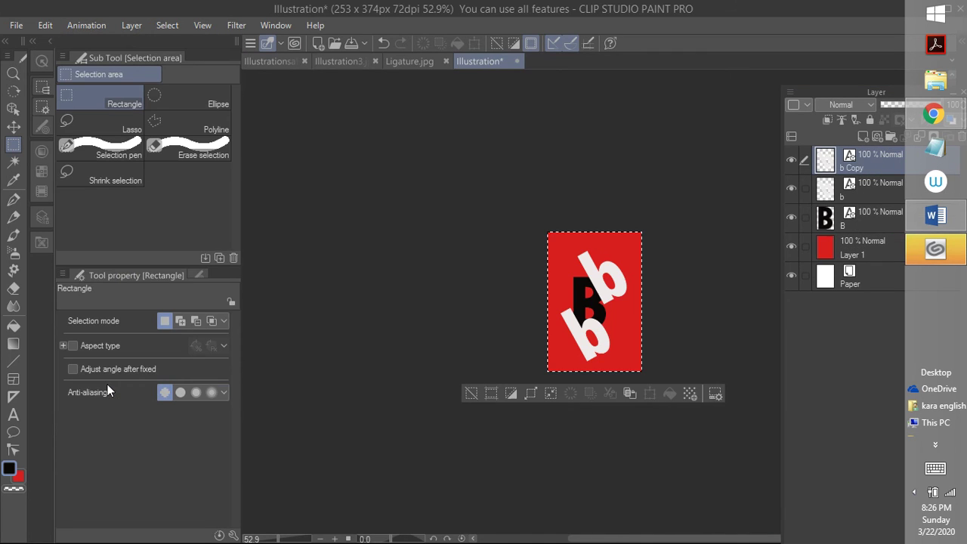
{"action": "left_click", "coordinate": [537, 432]}
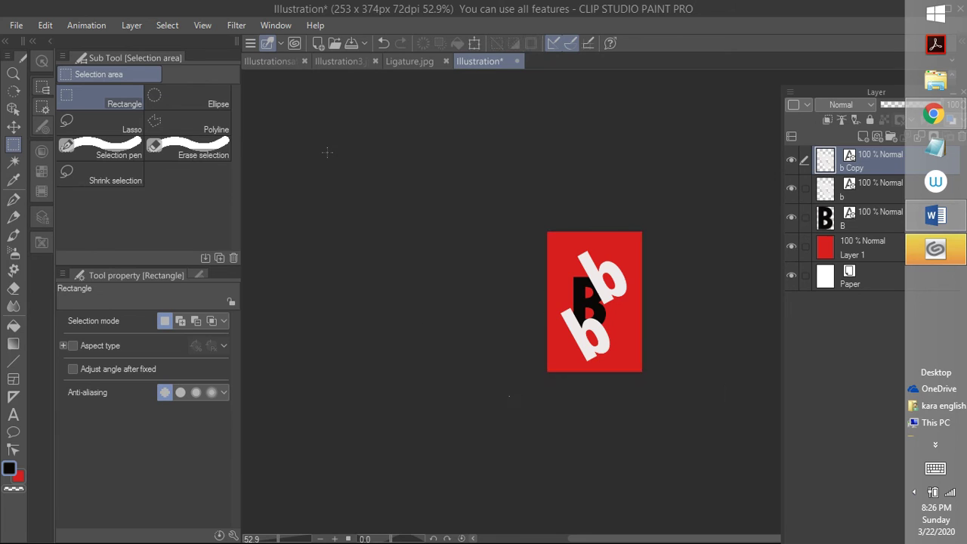
Step: Save the artwork to the Desktop as JPEG 'fg.jpg', accepting the flattened-layers warning
{"action": "left_click", "coordinate": [18, 25]}
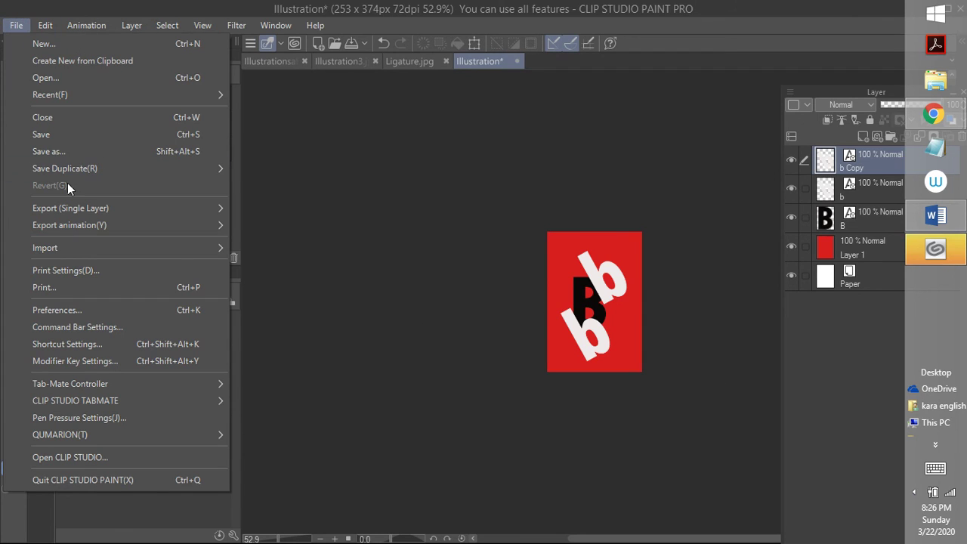
{"action": "mouse_move", "coordinate": [77, 205]}
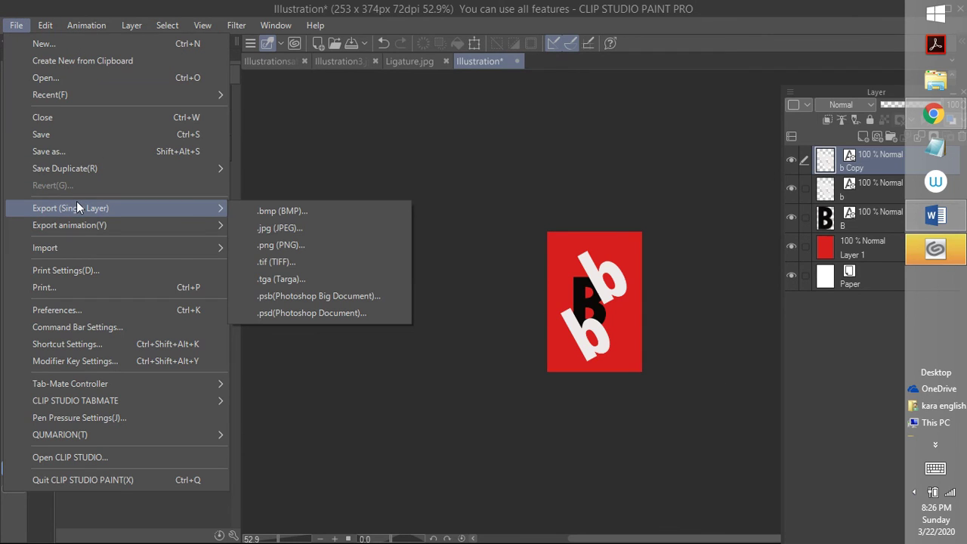
{"action": "left_click", "coordinate": [75, 154]}
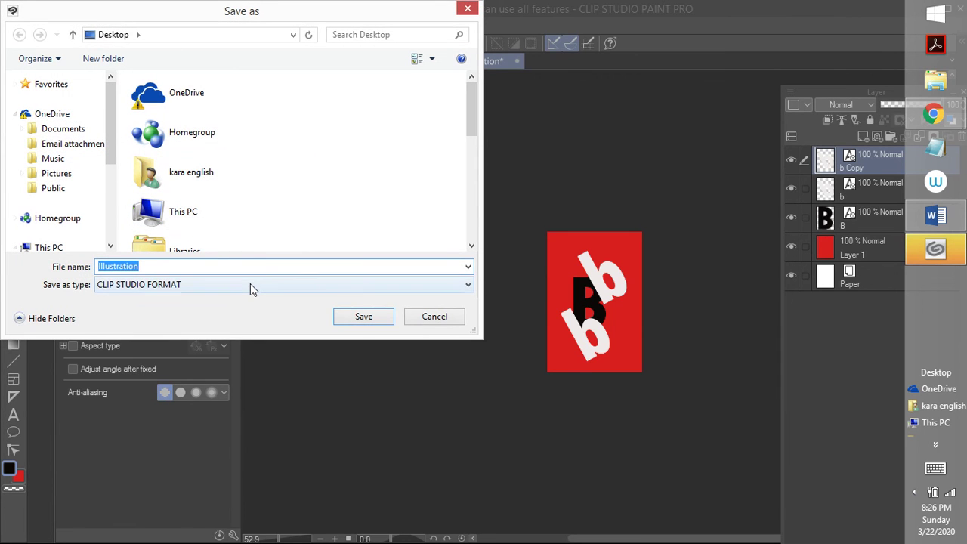
{"action": "left_click", "coordinate": [250, 283]}
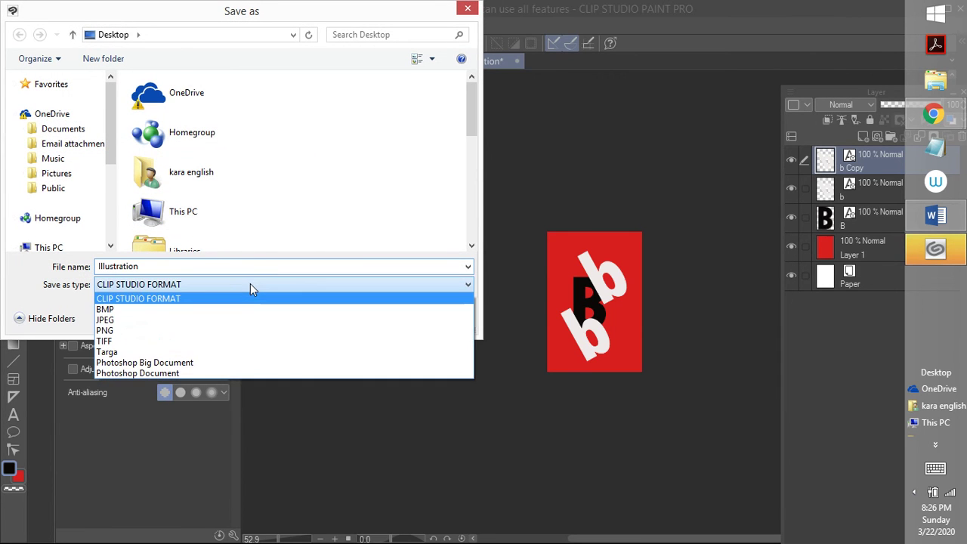
{"action": "left_click", "coordinate": [230, 322]}
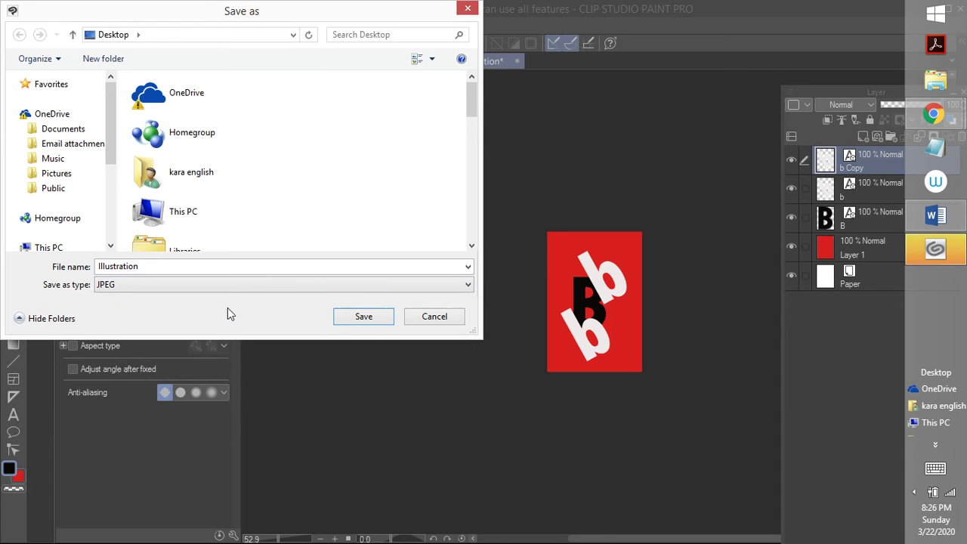
{"action": "double_click", "coordinate": [207, 263]}
{"action": "type", "text": "fg"}
{"action": "left_click", "coordinate": [365, 317]}
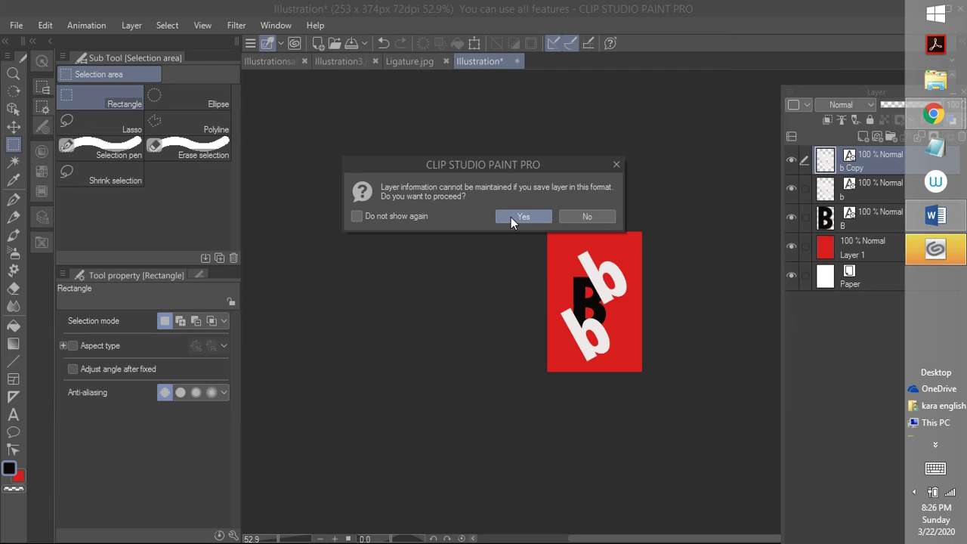
{"action": "left_click", "coordinate": [511, 217]}
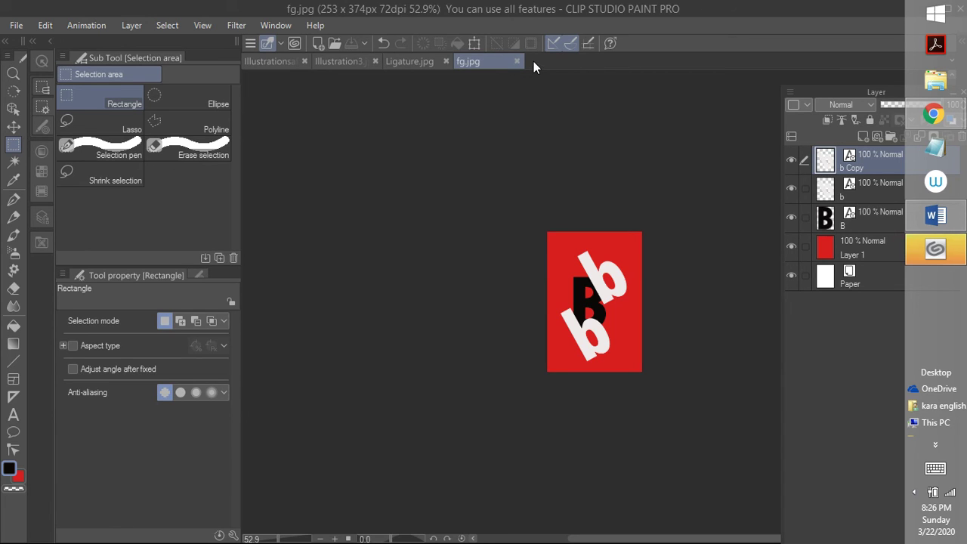
Step: Shrink and shift the Paint window aside, then minimize both the CLIP STUDIO launcher and Paint
{"action": "left_click_drag", "start_coordinate": [829, 11], "coordinate": [630, 31]}
{"action": "left_click", "coordinate": [832, 11]}
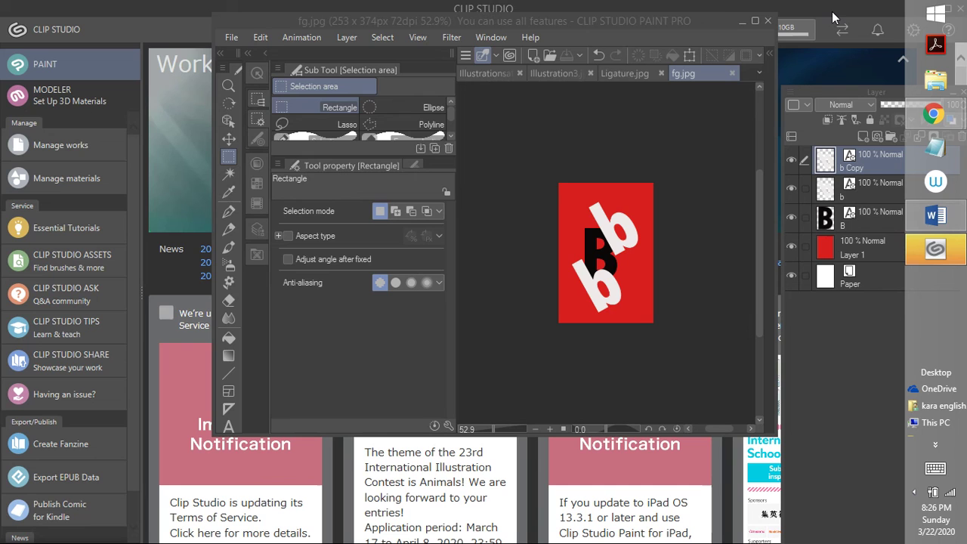
{"action": "left_click_drag", "start_coordinate": [698, 19], "coordinate": [578, 13]}
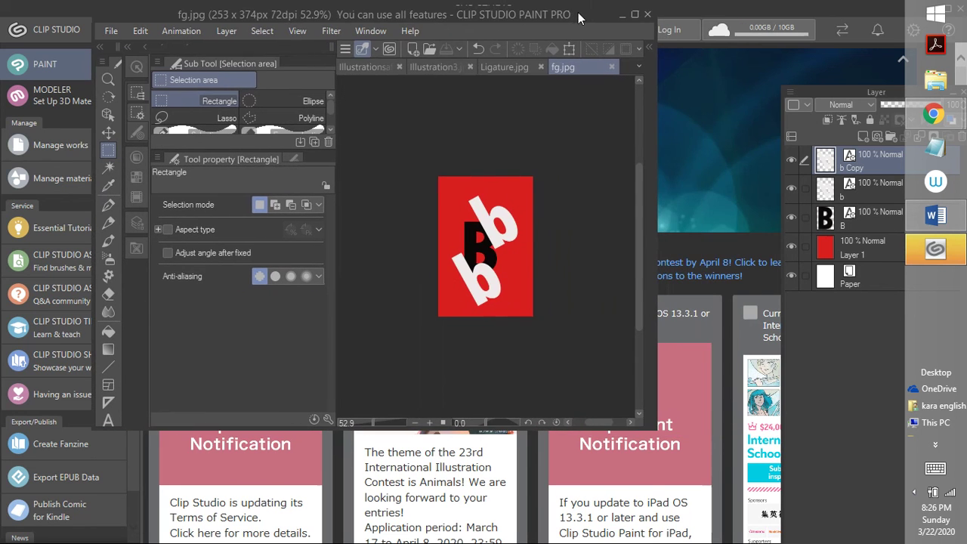
{"action": "double_click", "coordinate": [815, 15]}
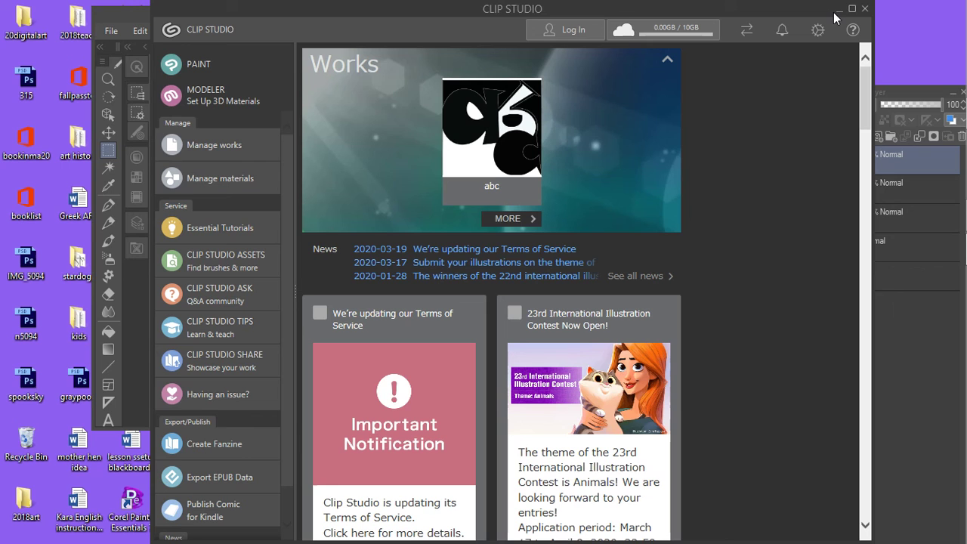
{"action": "left_click", "coordinate": [835, 10]}
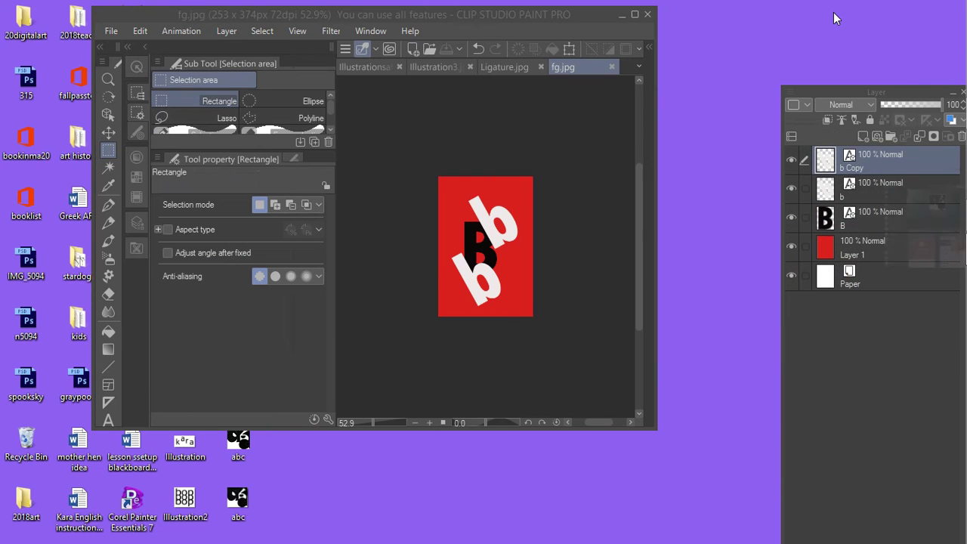
{"action": "left_click", "coordinate": [628, 17]}
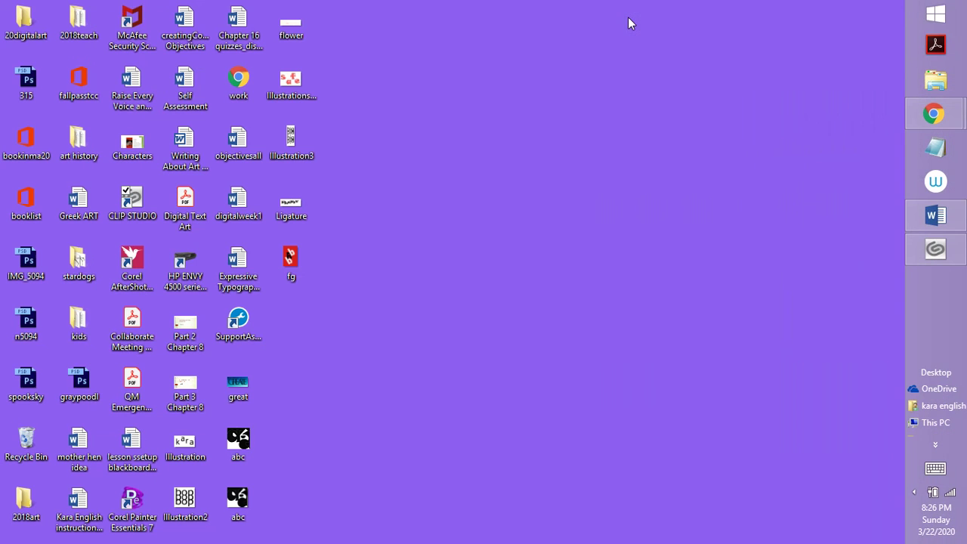
{"action": "left_click", "coordinate": [931, 217]}
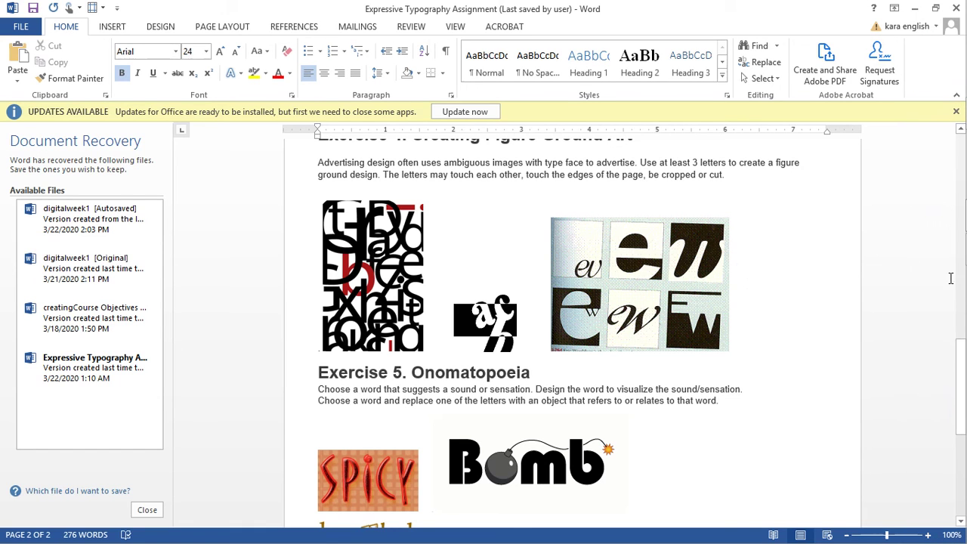
{"action": "left_click_drag", "start_coordinate": [963, 358], "coordinate": [963, 382]}
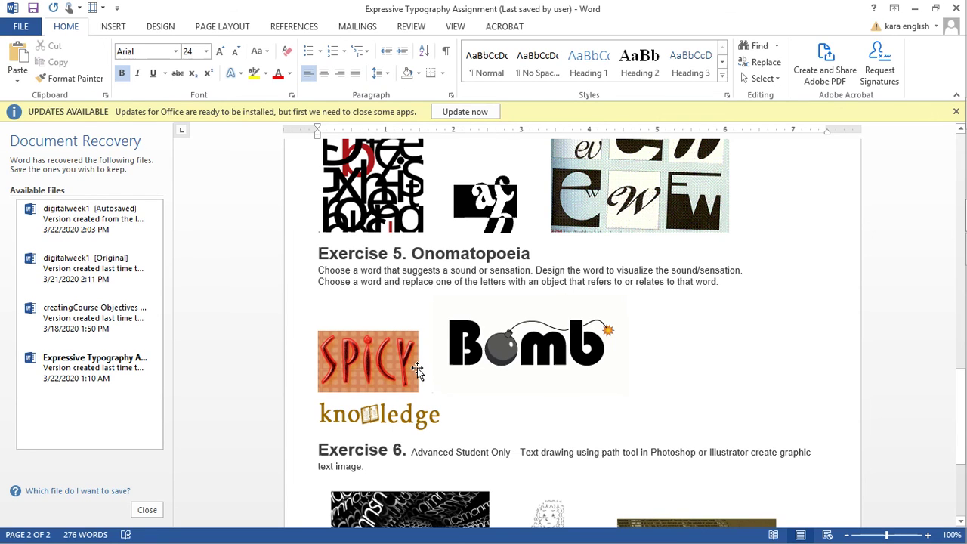
{"action": "left_click", "coordinate": [914, 8]}
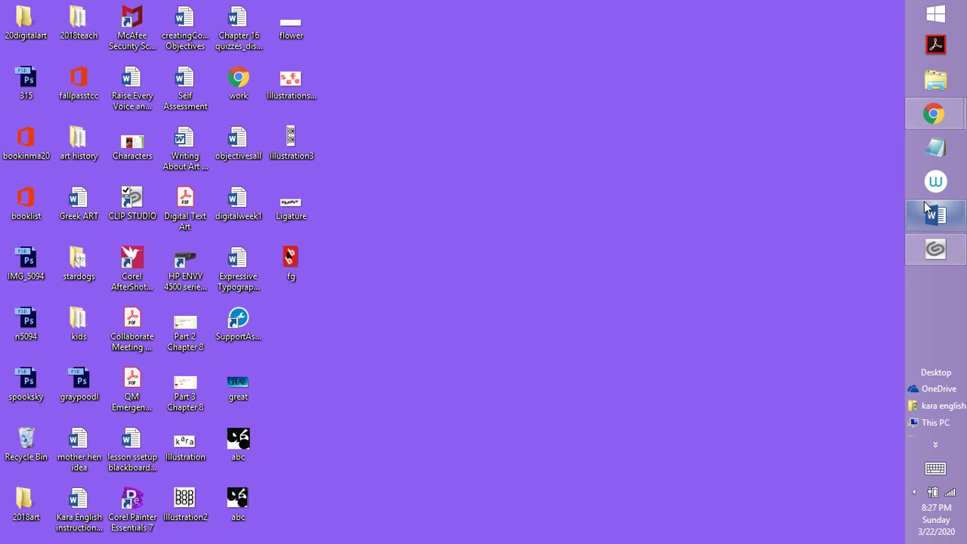
Step: Relaunch Clip Studio Paint from the CLIP STUDIO launcher and select the Decoration tool
{"action": "left_click", "coordinate": [936, 249]}
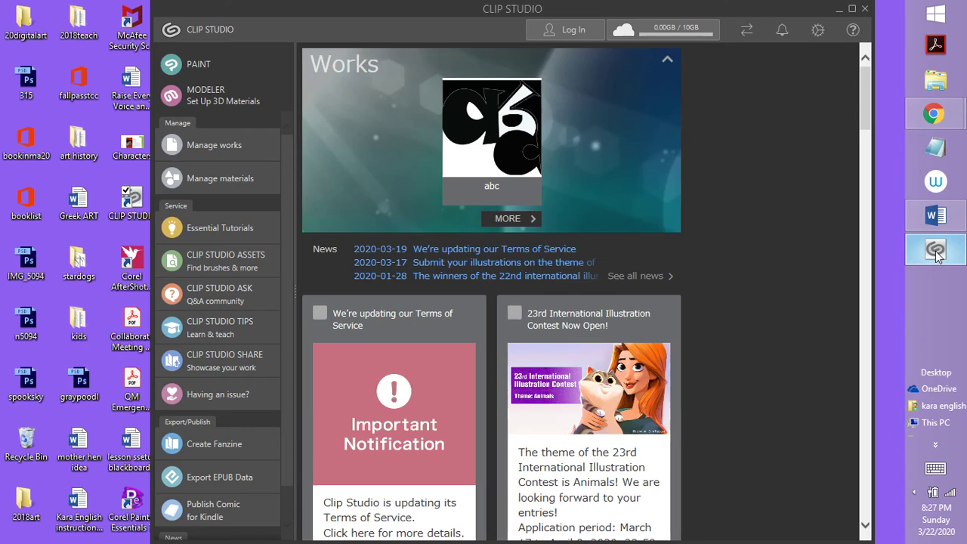
{"action": "left_click", "coordinate": [221, 62]}
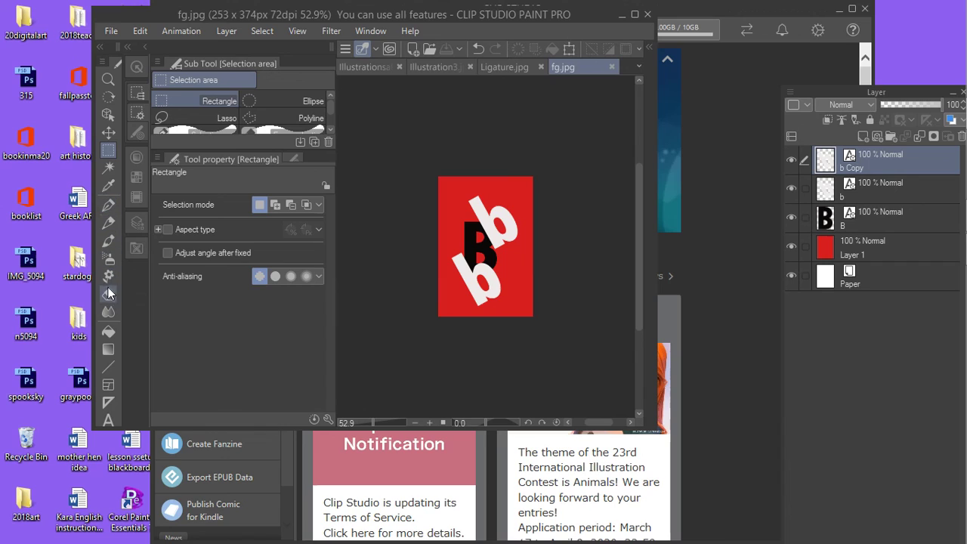
{"action": "left_click", "coordinate": [108, 277]}
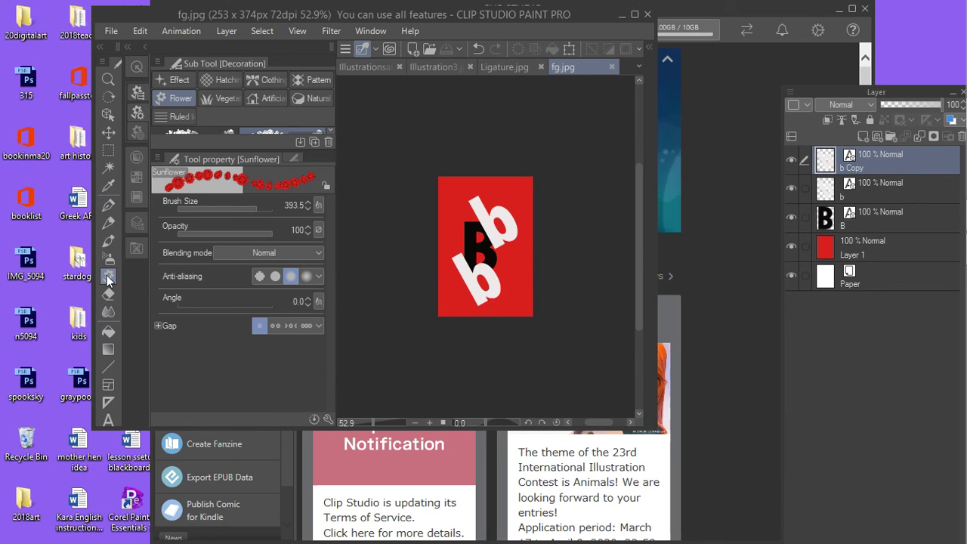
Step: Browse the Effect, Vegetation, Artificial, Clothing, Pattern and Natural scene brush groups, then minimize Paint
{"action": "left_click", "coordinate": [178, 82]}
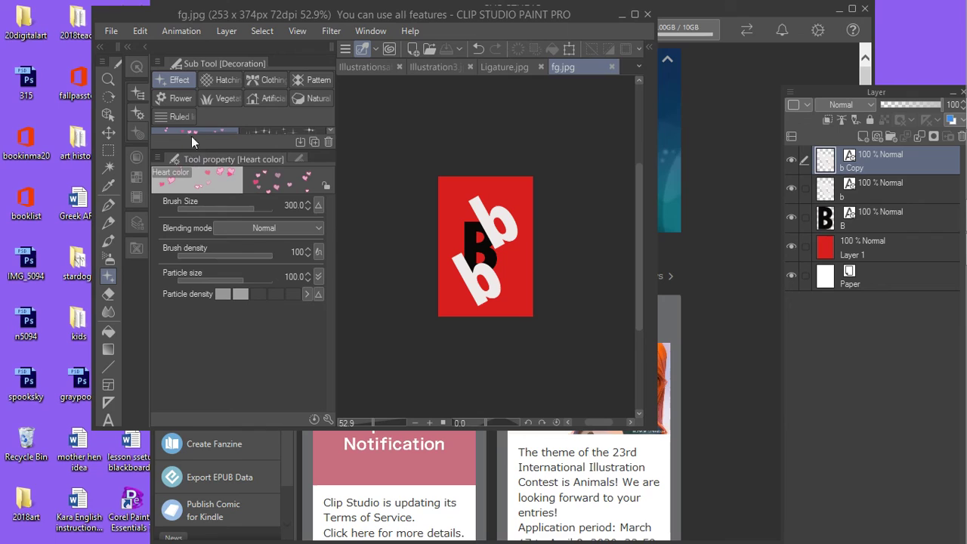
{"action": "left_click", "coordinate": [217, 101]}
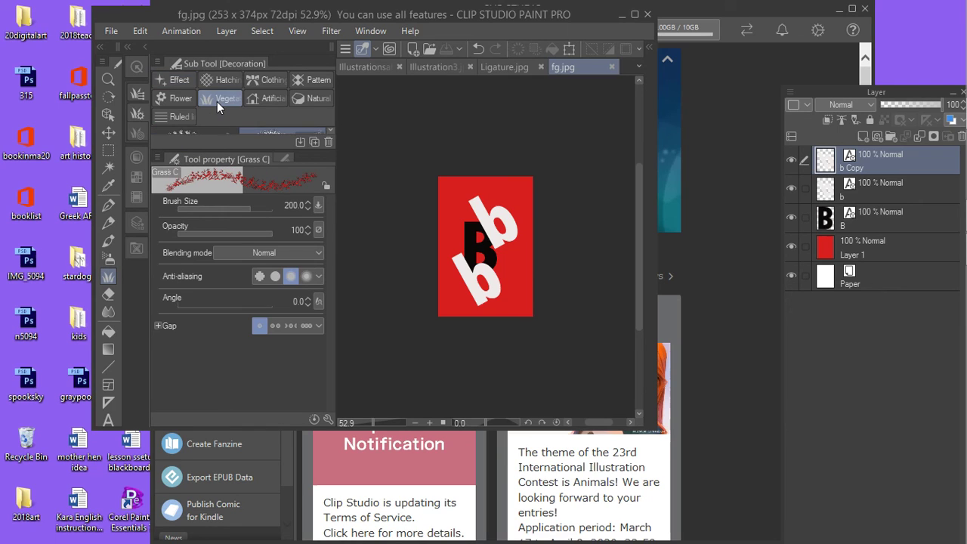
{"action": "left_click", "coordinate": [260, 101]}
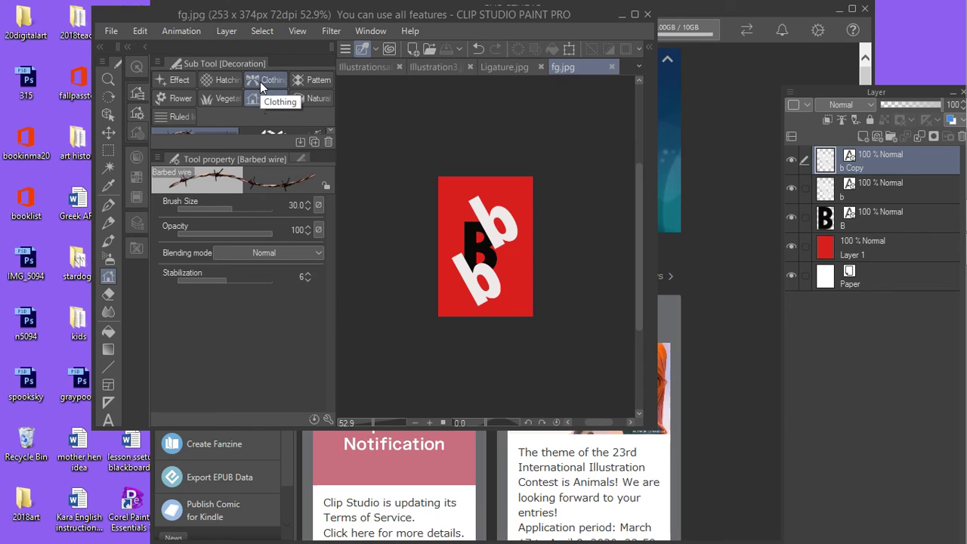
{"action": "left_click", "coordinate": [260, 82]}
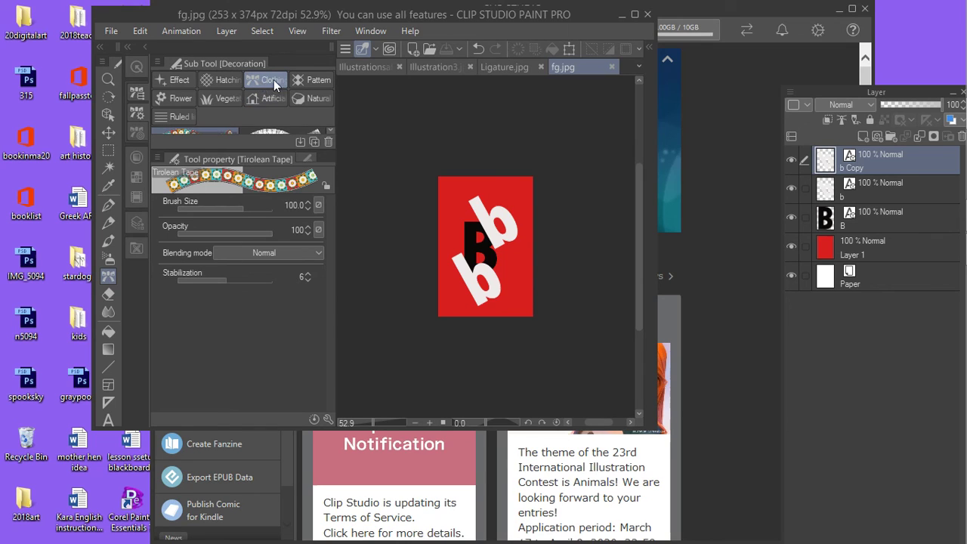
{"action": "left_click", "coordinate": [301, 83]}
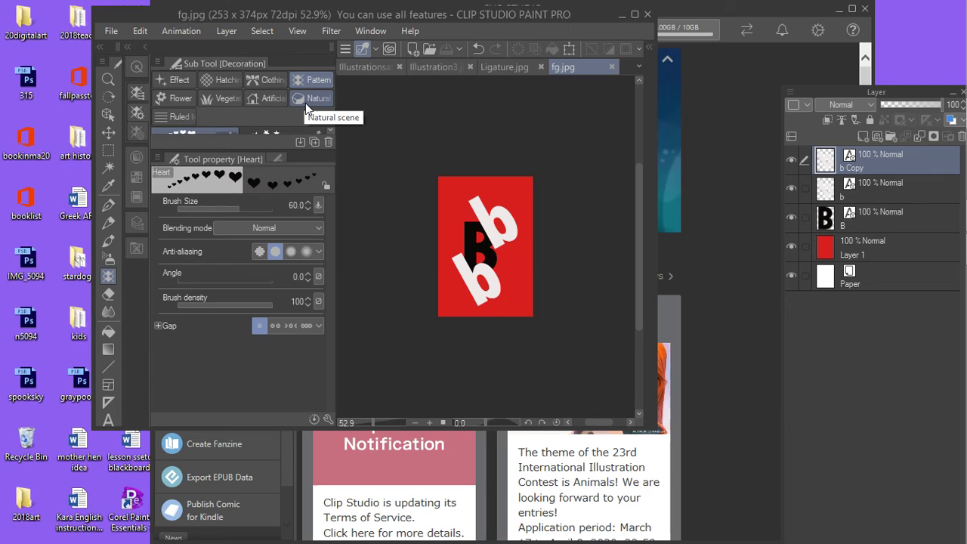
{"action": "left_click", "coordinate": [305, 103]}
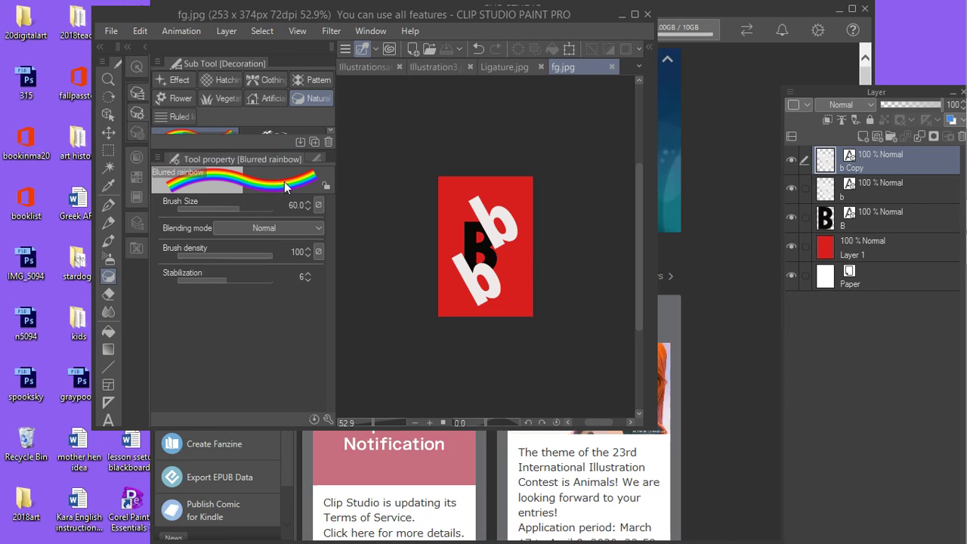
{"action": "left_click", "coordinate": [620, 15]}
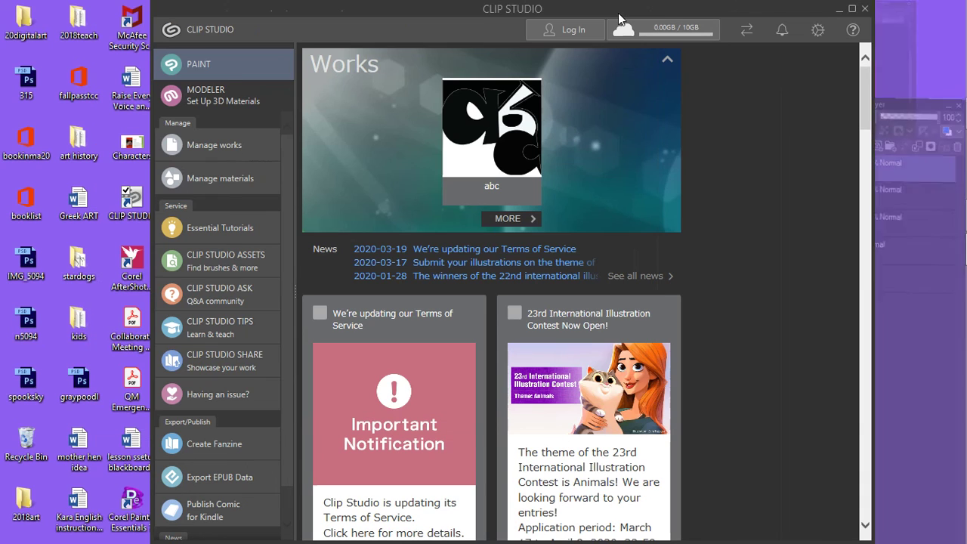
Step: Minimize and restore the launcher, then open Manage works via MORE to see the 'abc' work
{"action": "left_click", "coordinate": [840, 9]}
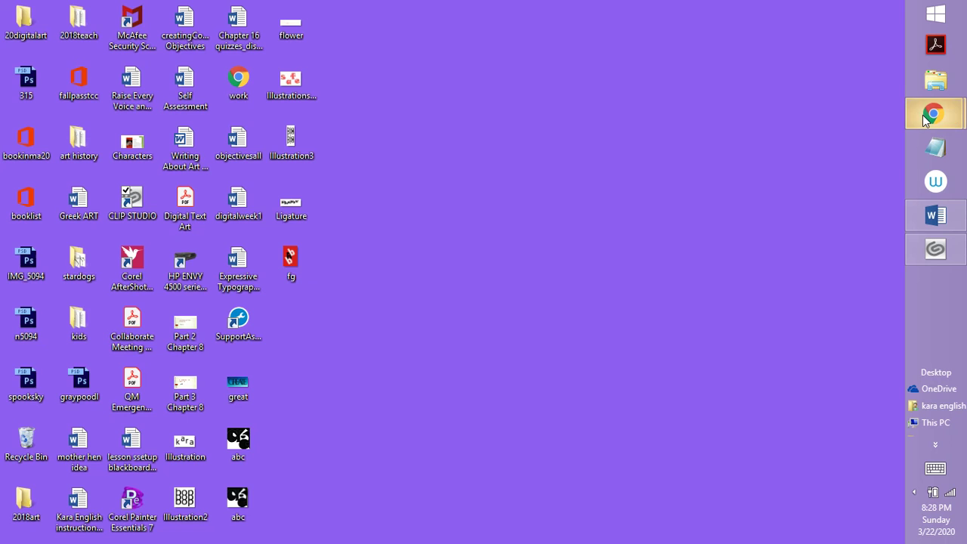
{"action": "left_click", "coordinate": [935, 251]}
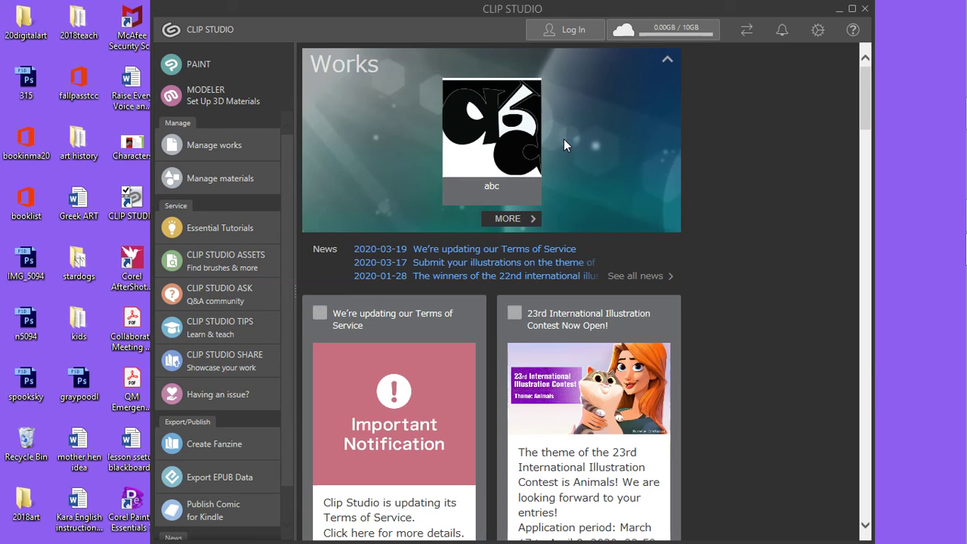
{"action": "left_click", "coordinate": [527, 219]}
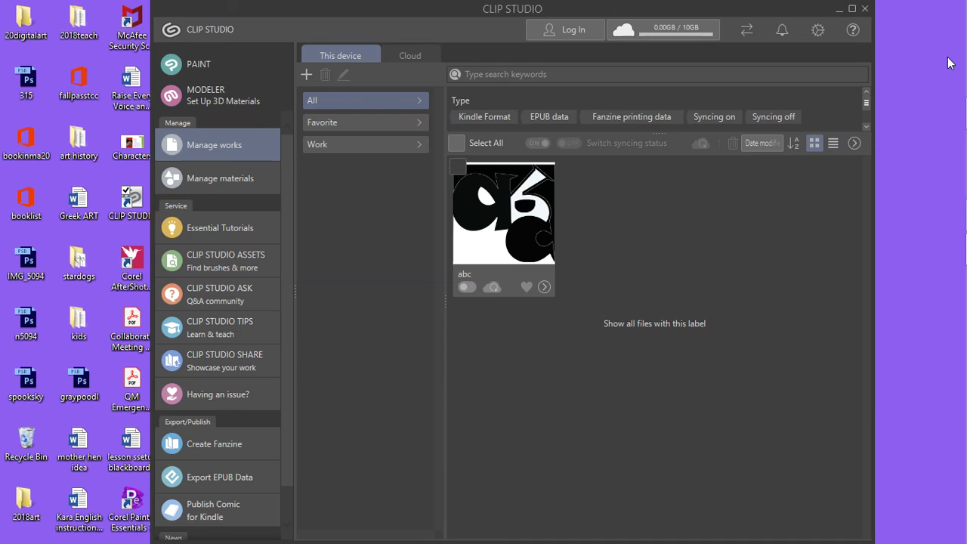
{"action": "mouse_move", "coordinate": [965, 174]}
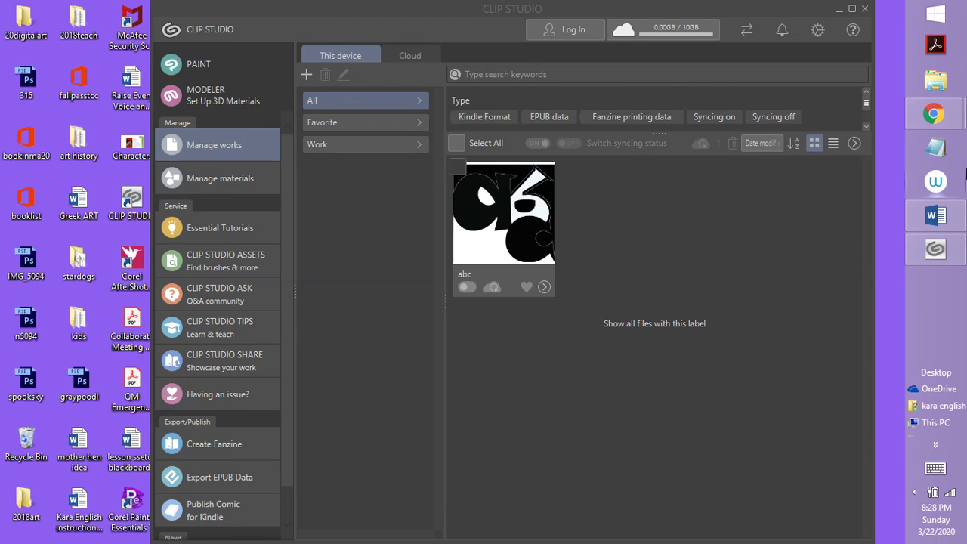
{"action": "mouse_move", "coordinate": [936, 118]}
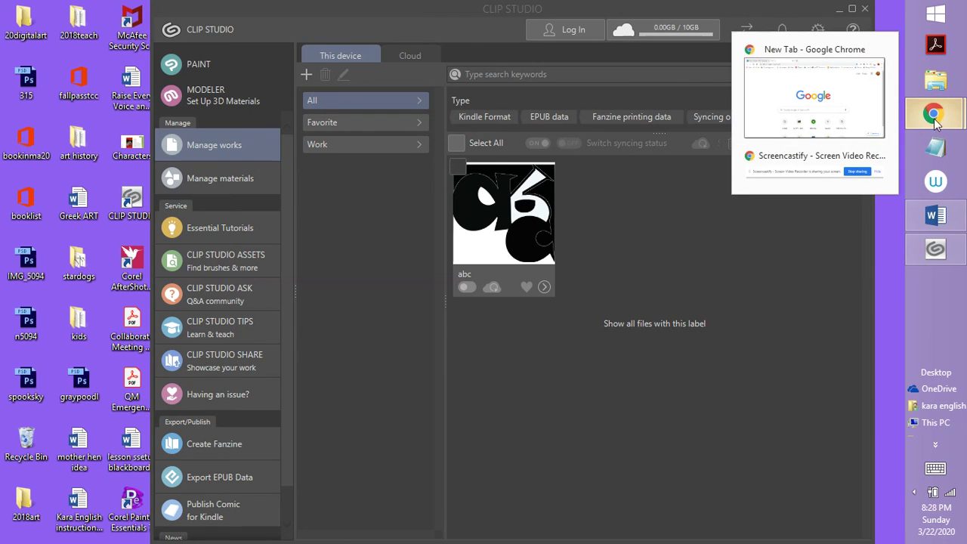